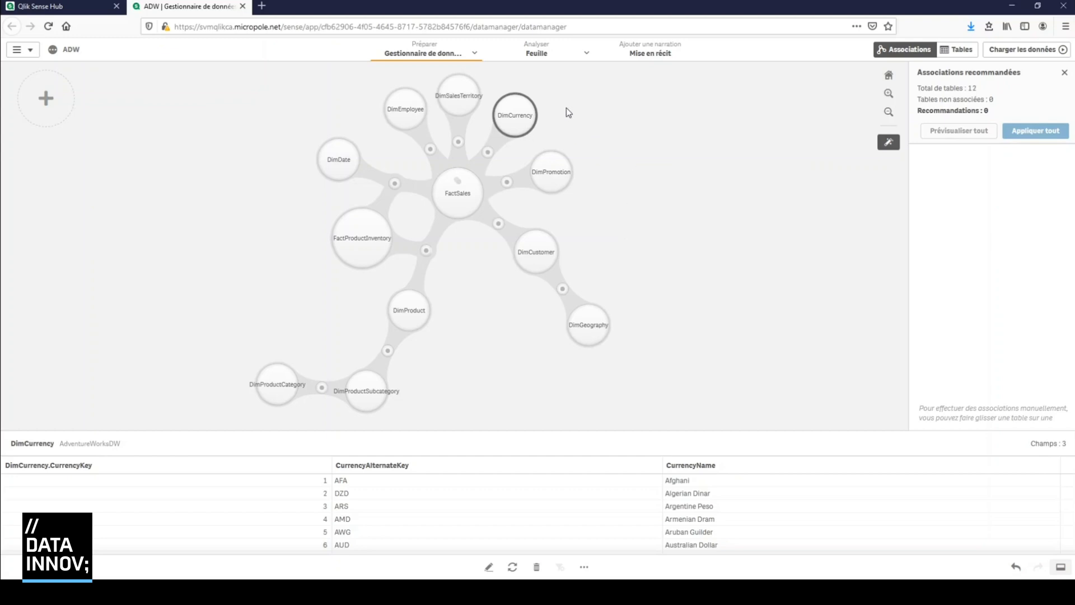
Open the empty sheet "Ma nouvelle feuille" in edit mode and browse the available chart types
click(547, 55)
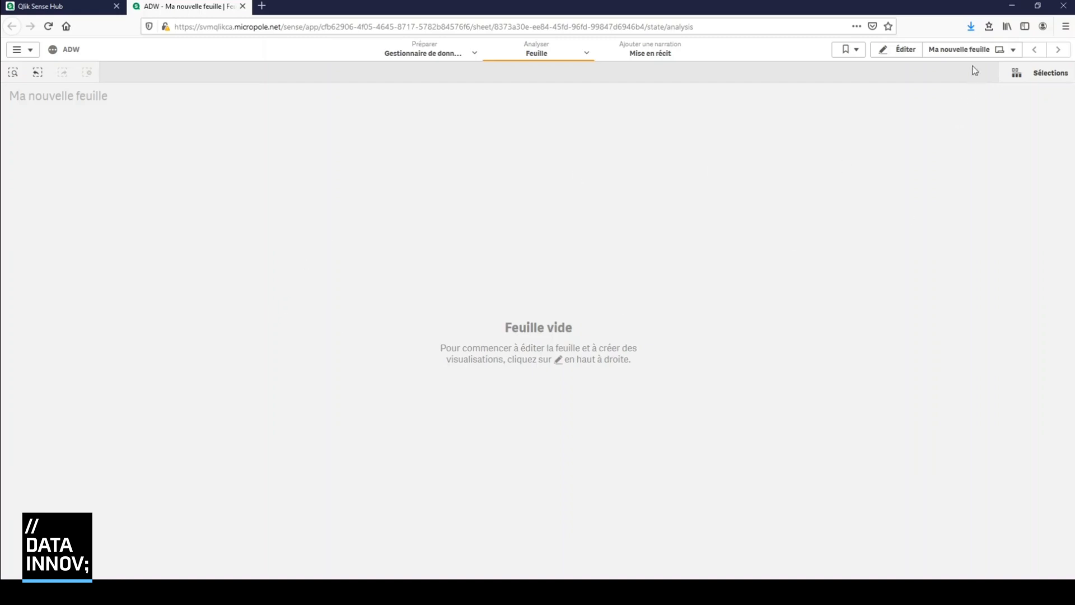
click(894, 50)
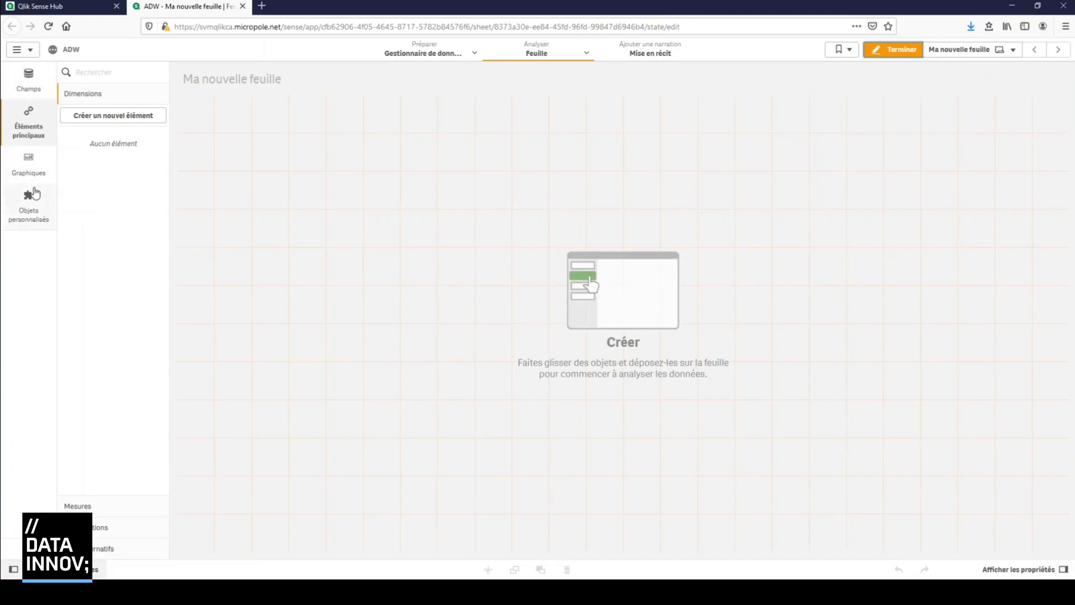
click(29, 81)
click(28, 132)
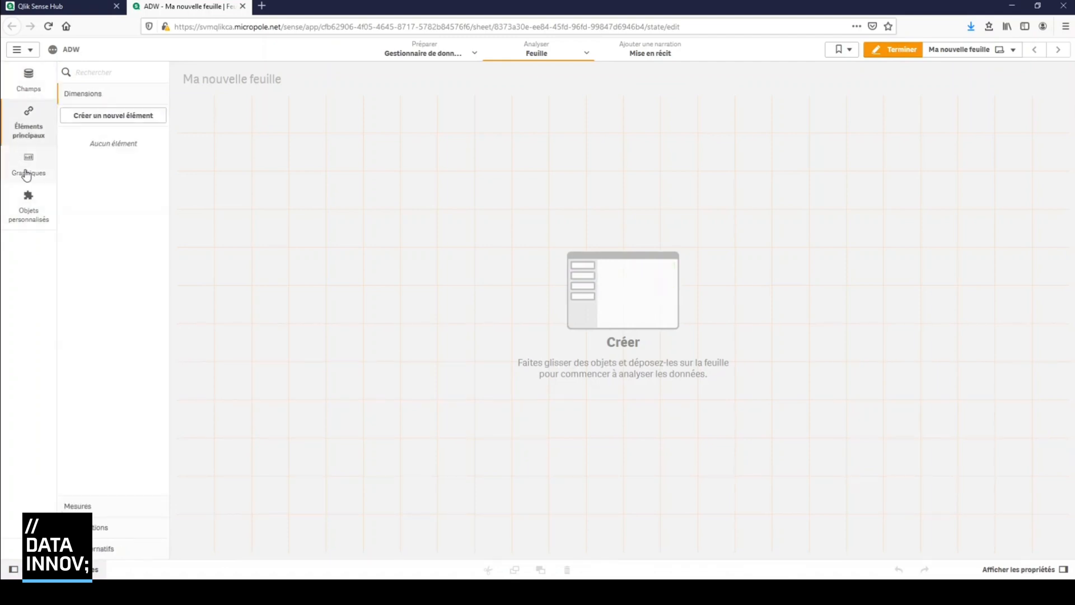
click(26, 173)
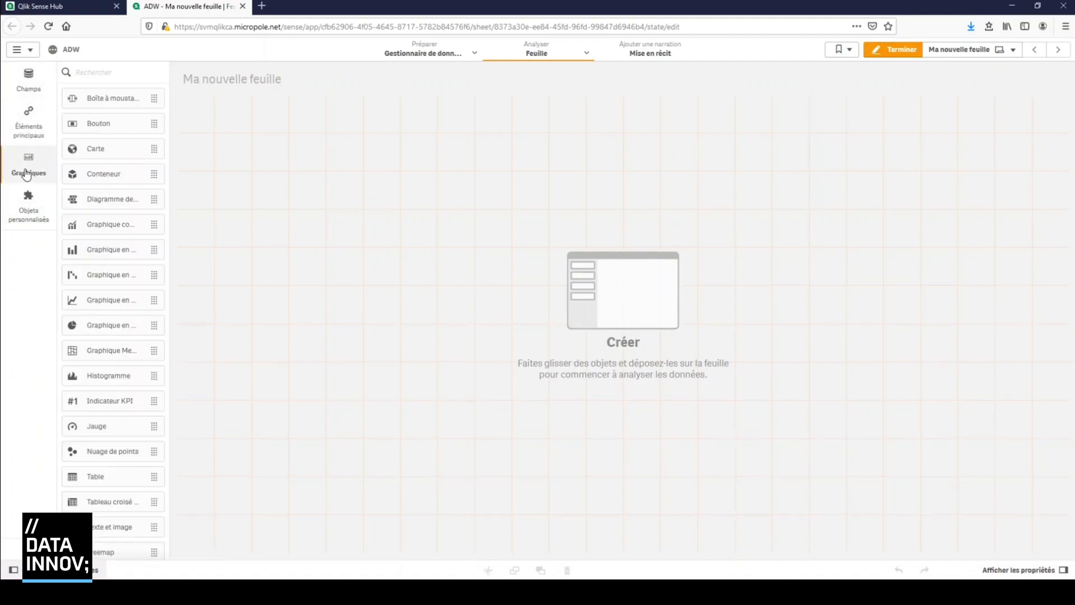
scroll(145, 305, down, 1)
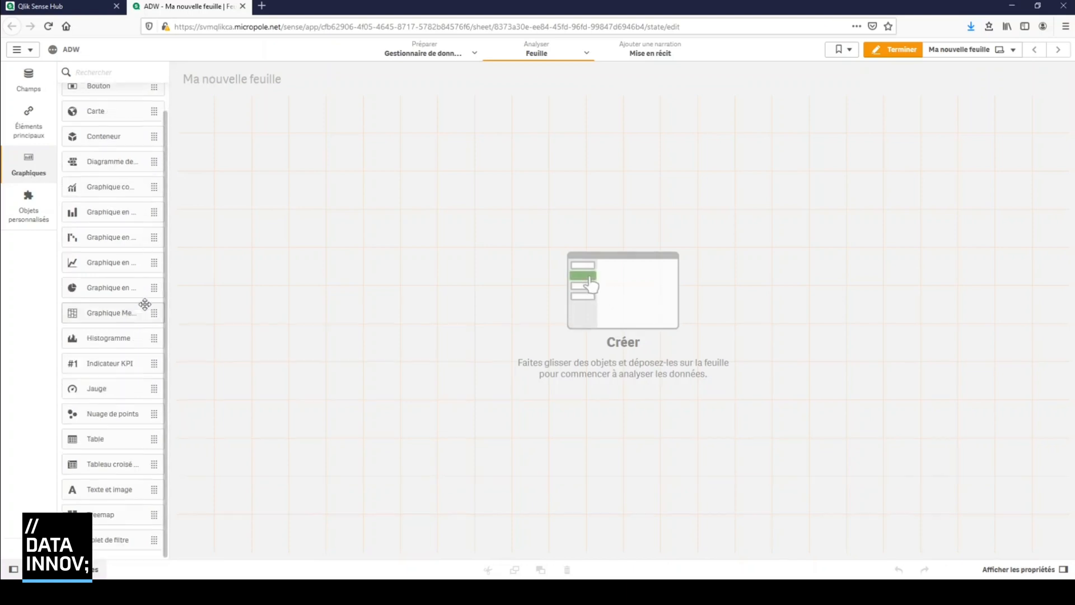
scroll(127, 403, up, 1)
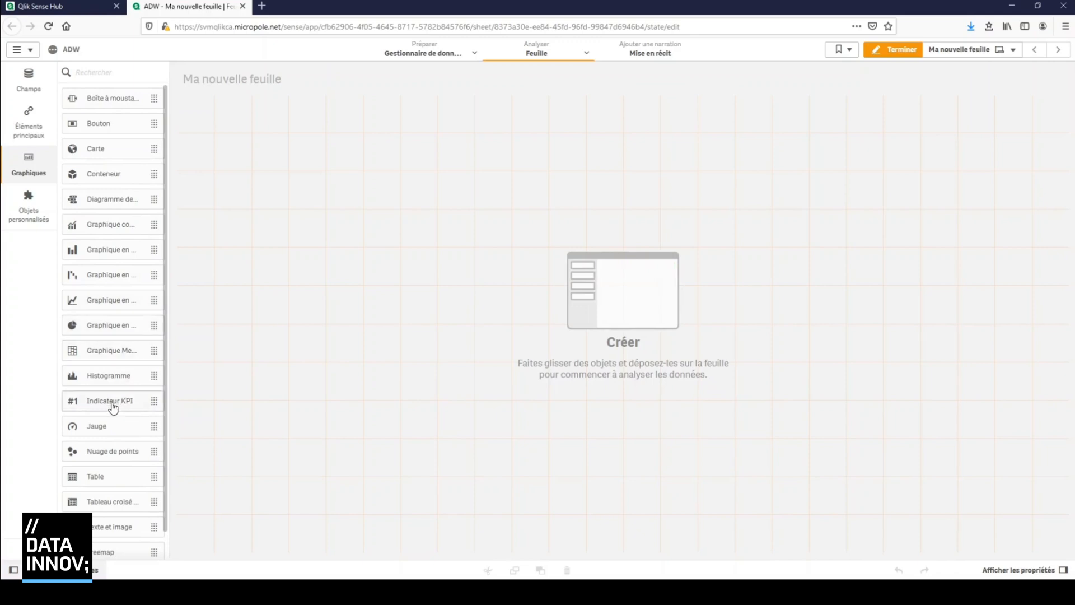
Add an Indicateur KPI object to the sheet with the sum of FactInternetSales.SalesAmount as its measure
drag(113, 407, 312, 269)
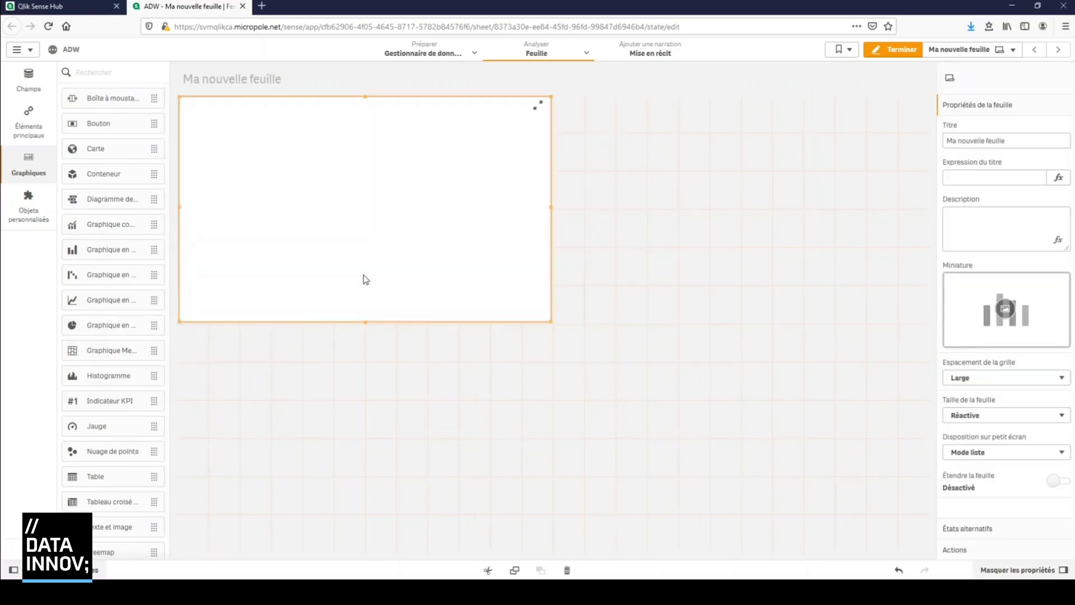
click(373, 219)
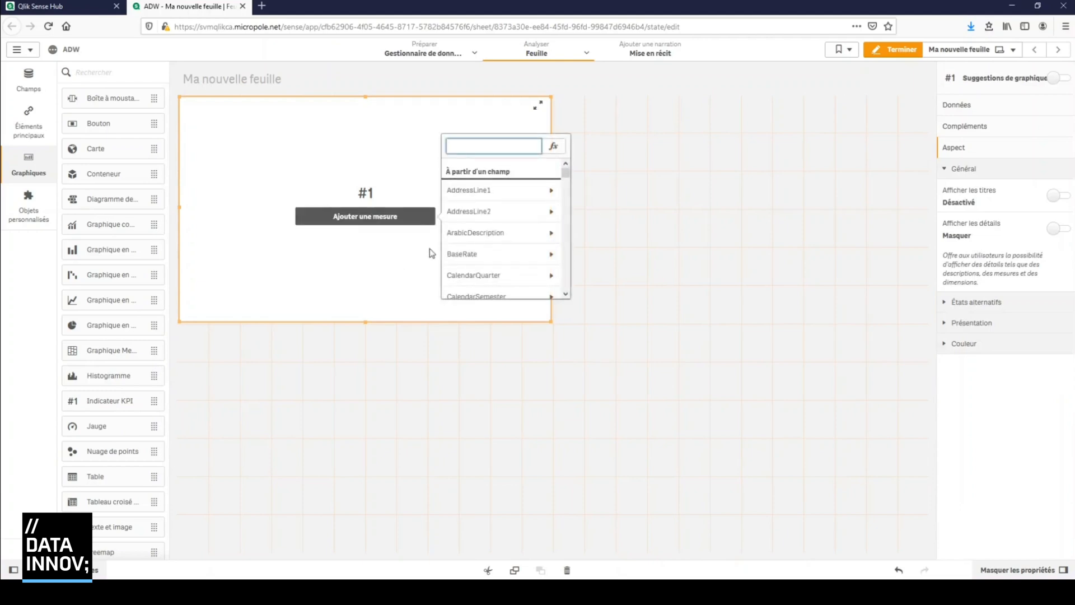
text(salesam)
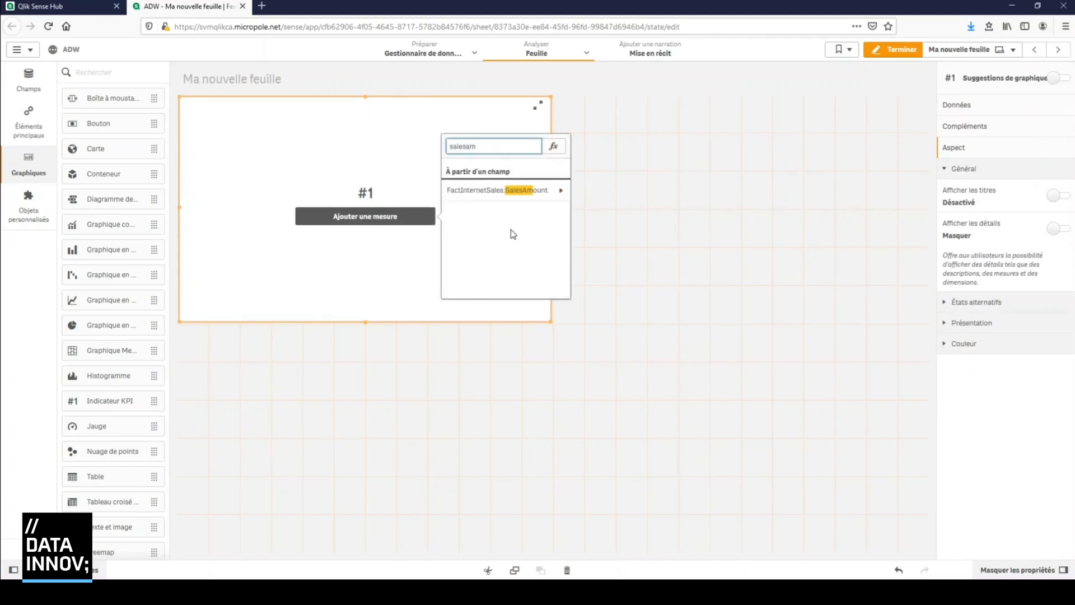
click(518, 189)
click(514, 188)
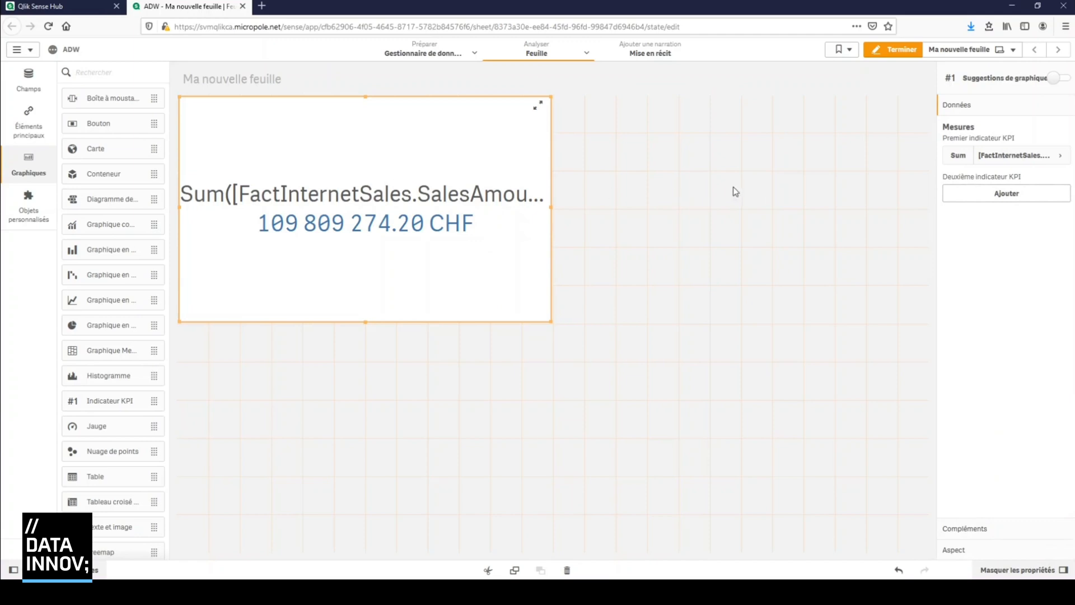
Label the KPI measure "Somme des ventes" and reduce the KPI's height to one grid row
click(1051, 161)
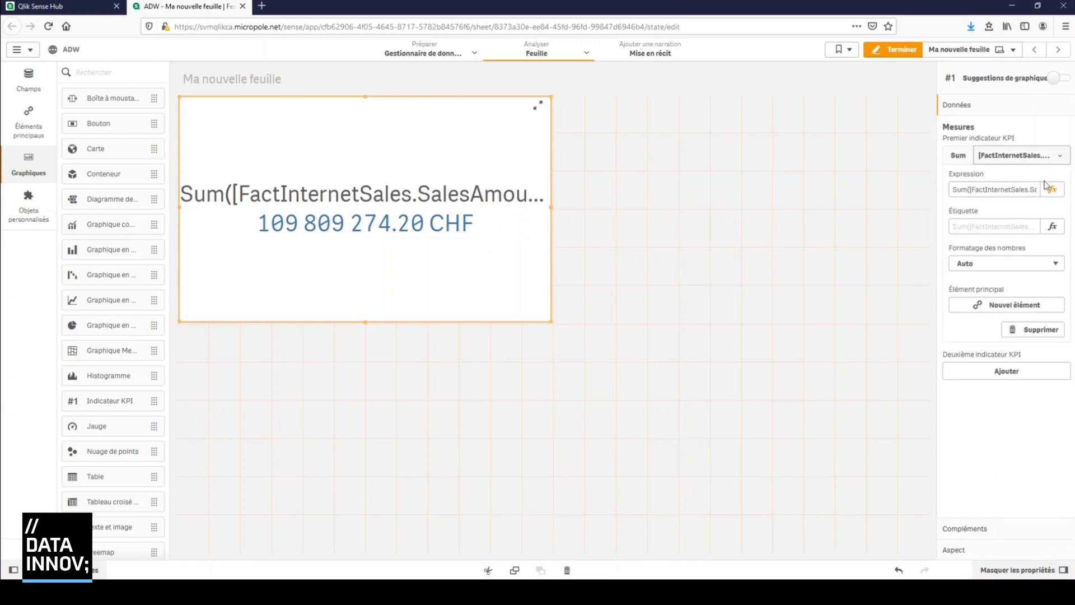
click(1025, 229)
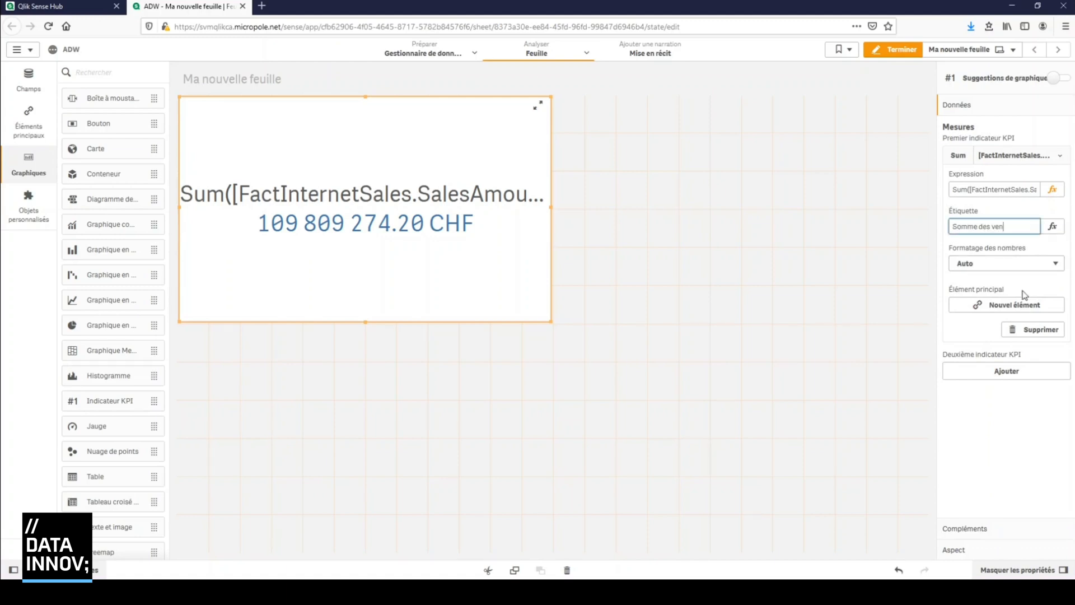
click(1024, 295)
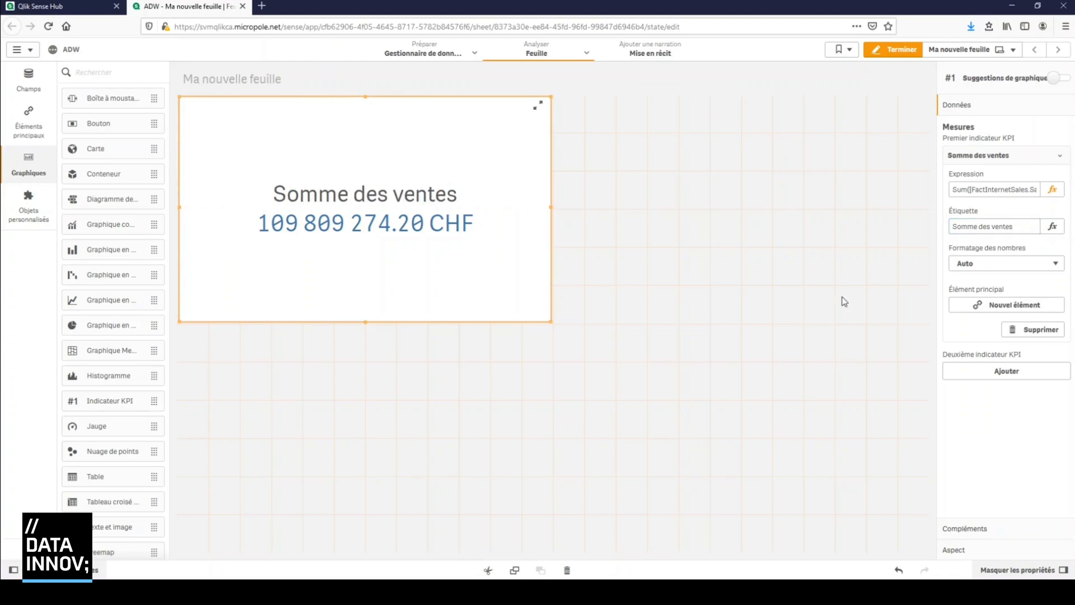
drag(547, 319, 542, 131)
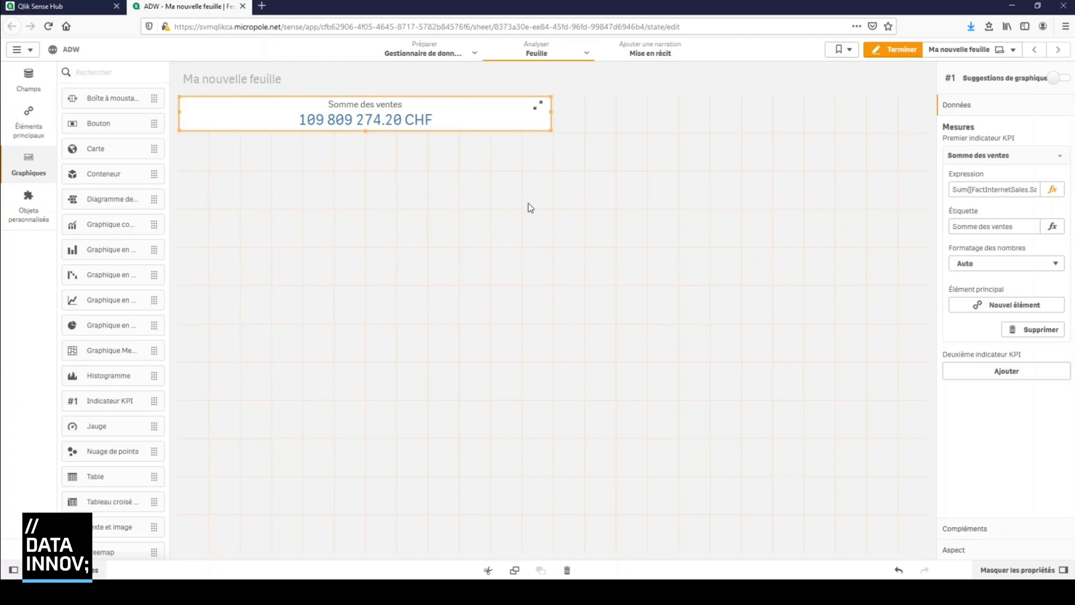
click(551, 247)
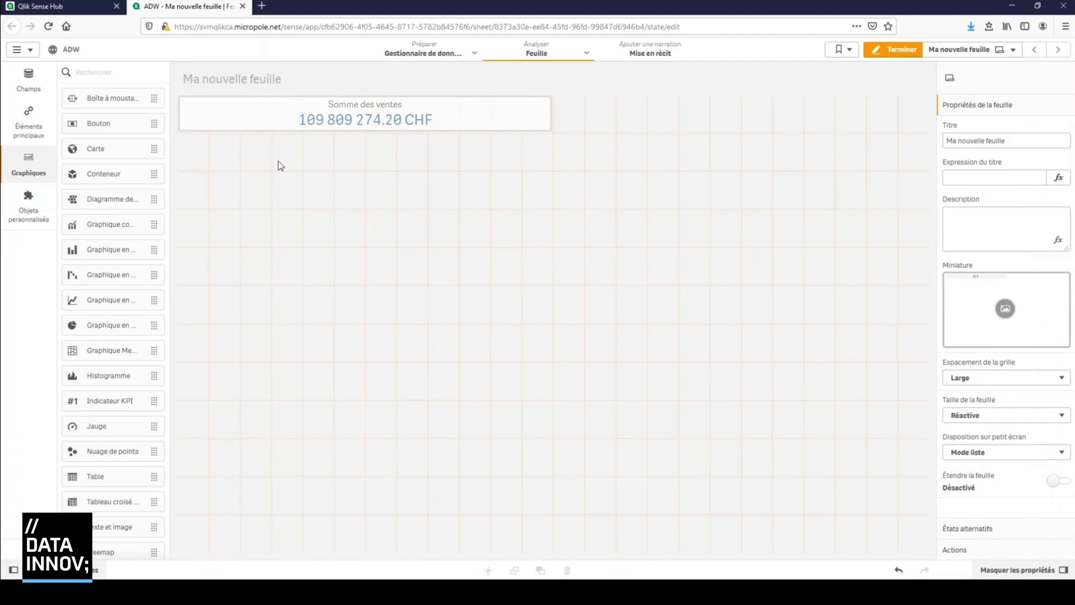
Place a Carte (map) object directly below the KPI and bring up its layer settings
drag(117, 155, 331, 209)
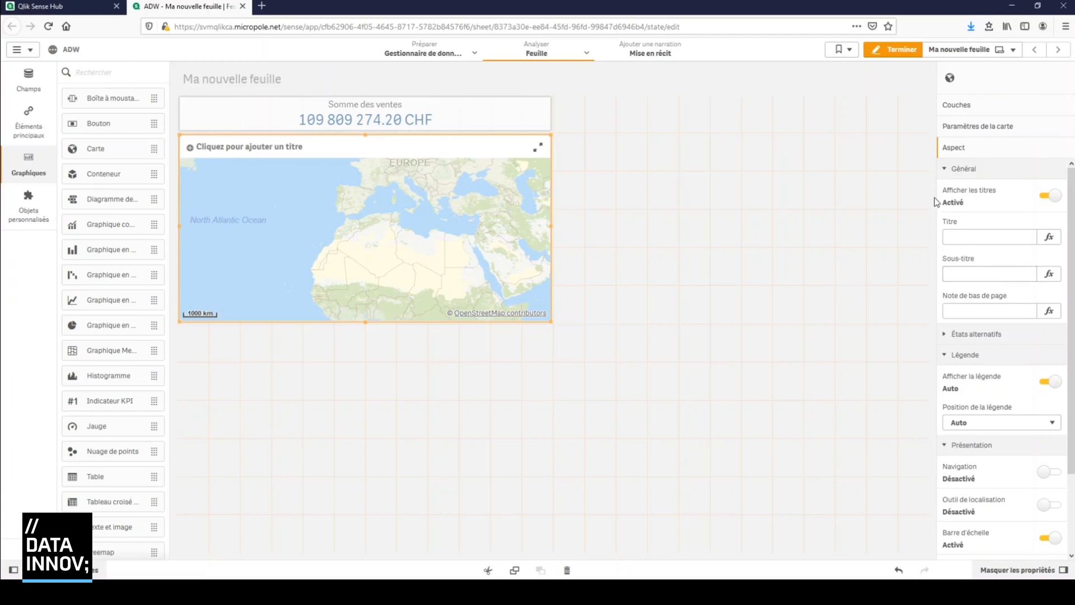
click(946, 170)
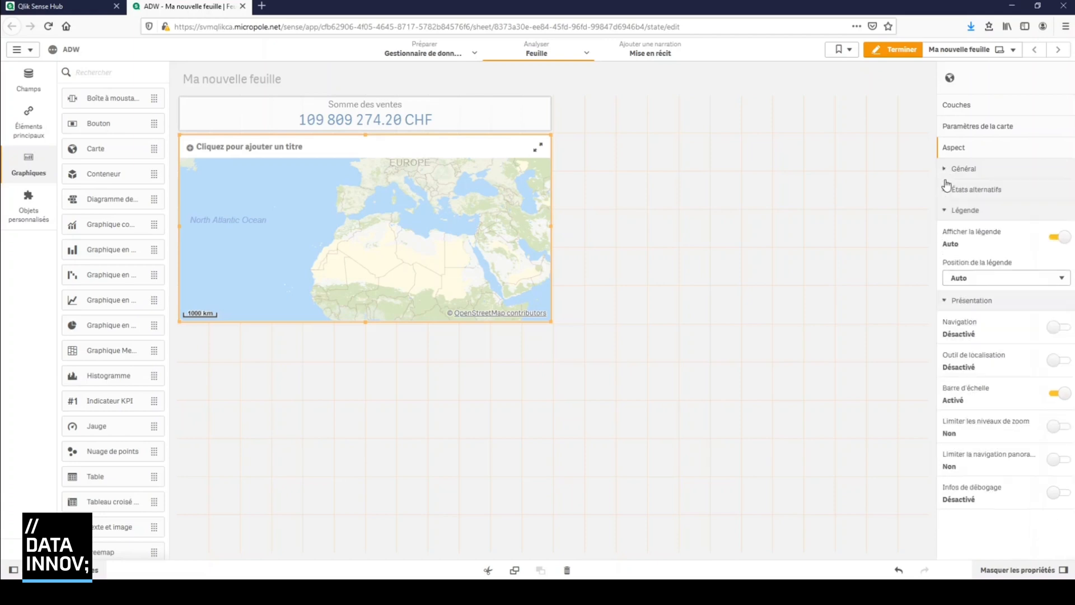
click(946, 215)
click(945, 232)
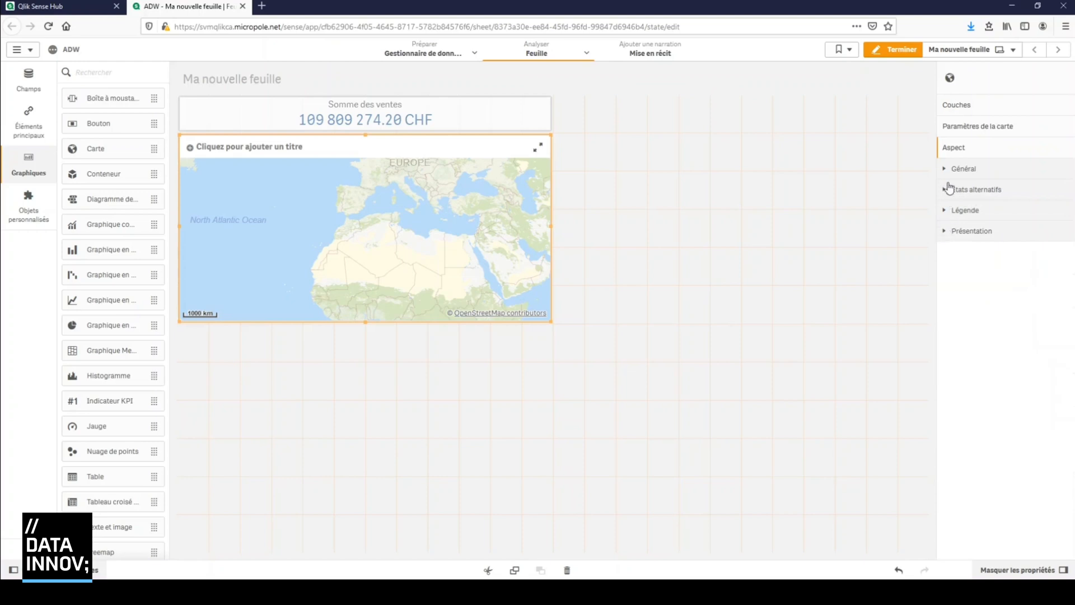
click(959, 126)
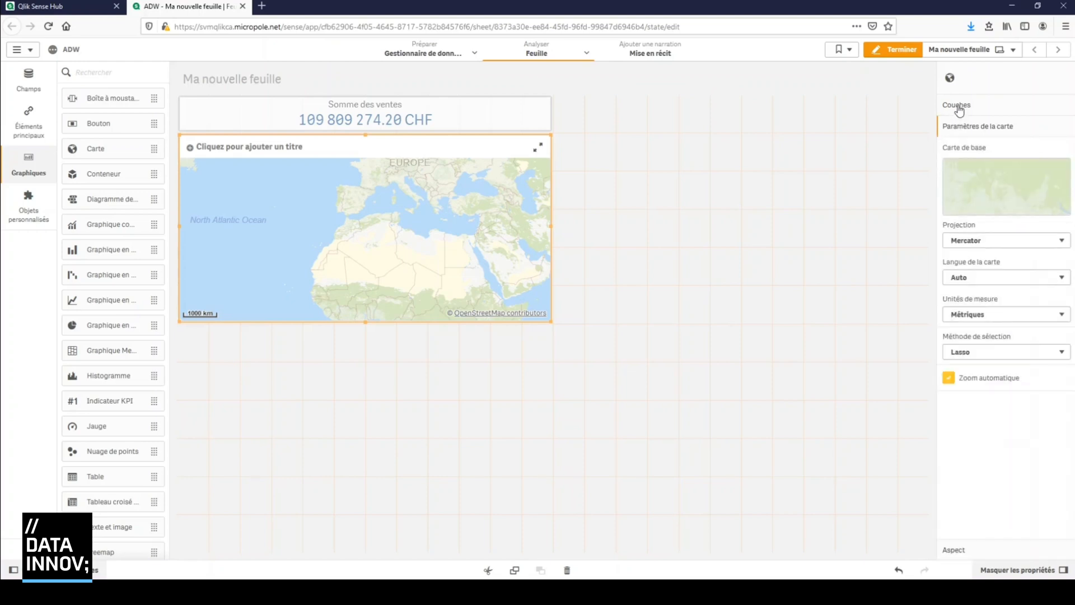
click(957, 105)
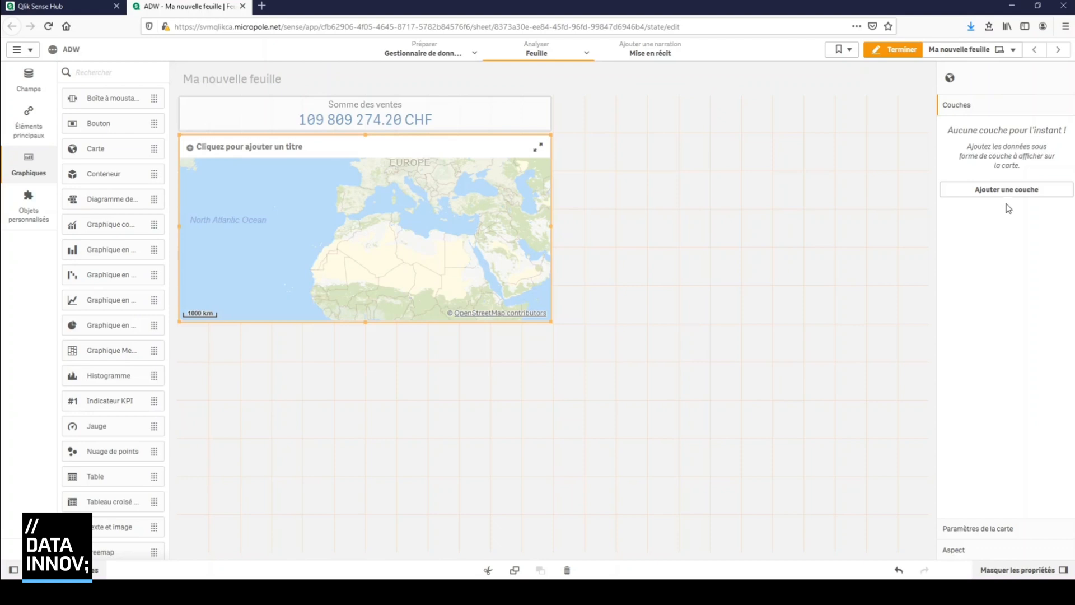
Add an area layer (Couche de zones) to the map using EnglishCountryRegionName as its zone dimension
click(1007, 191)
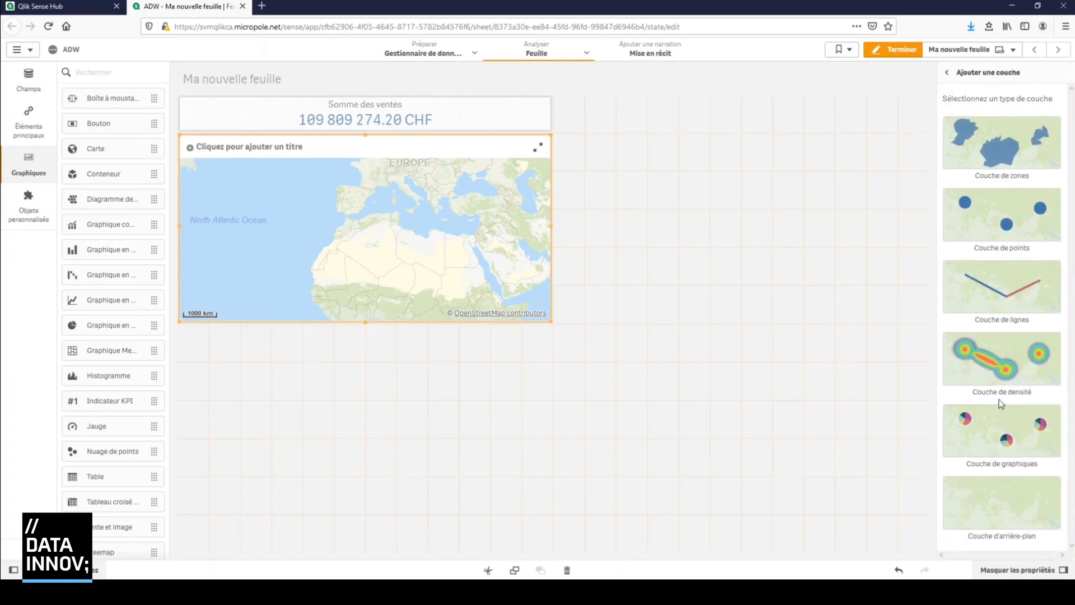
click(993, 162)
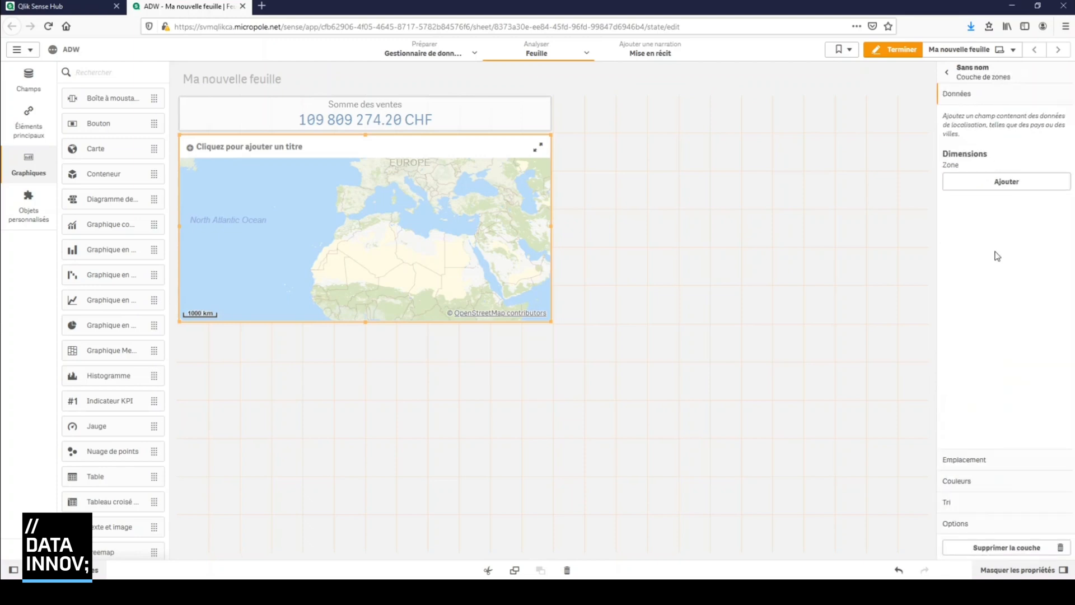
click(1006, 182)
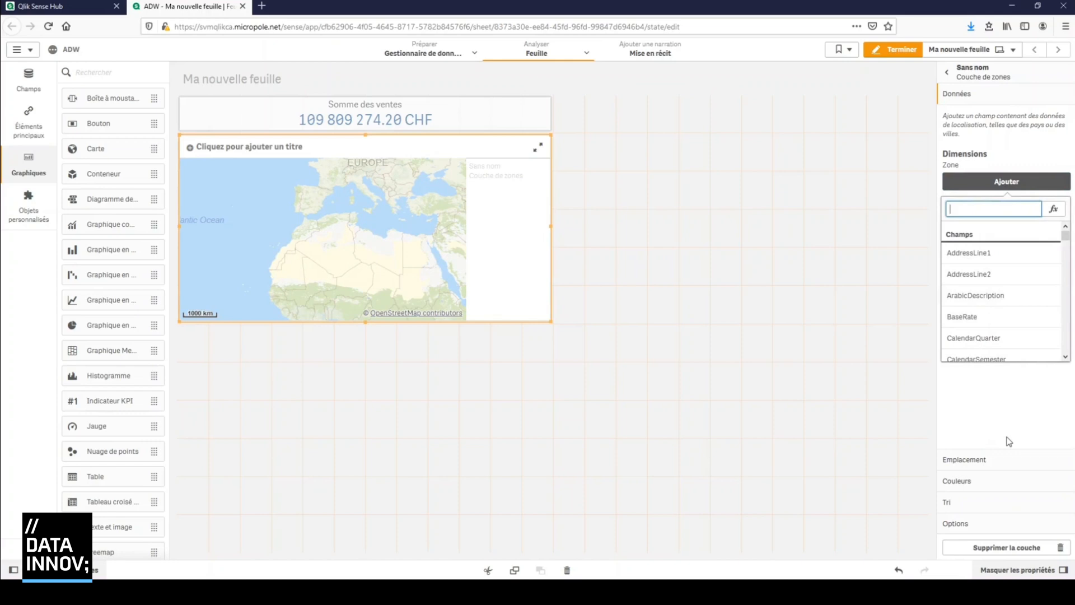
text(region)
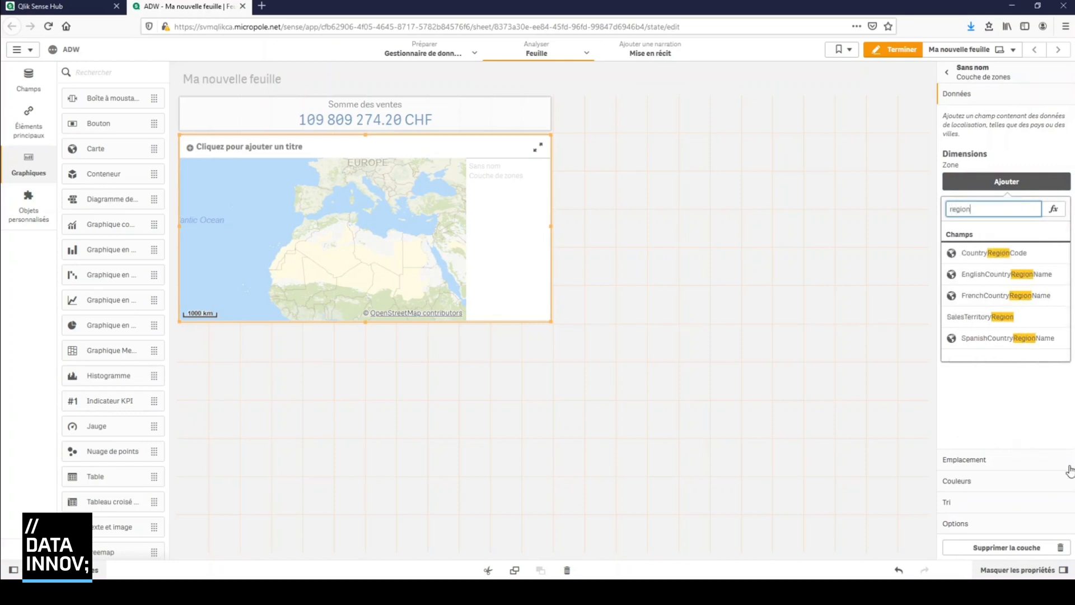
click(1041, 275)
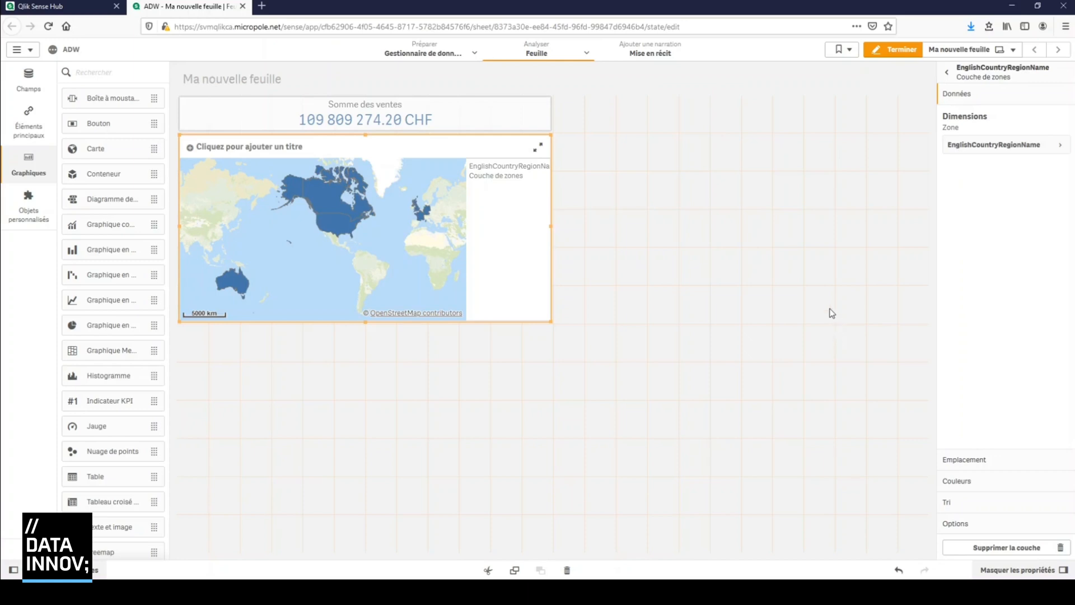
click(958, 73)
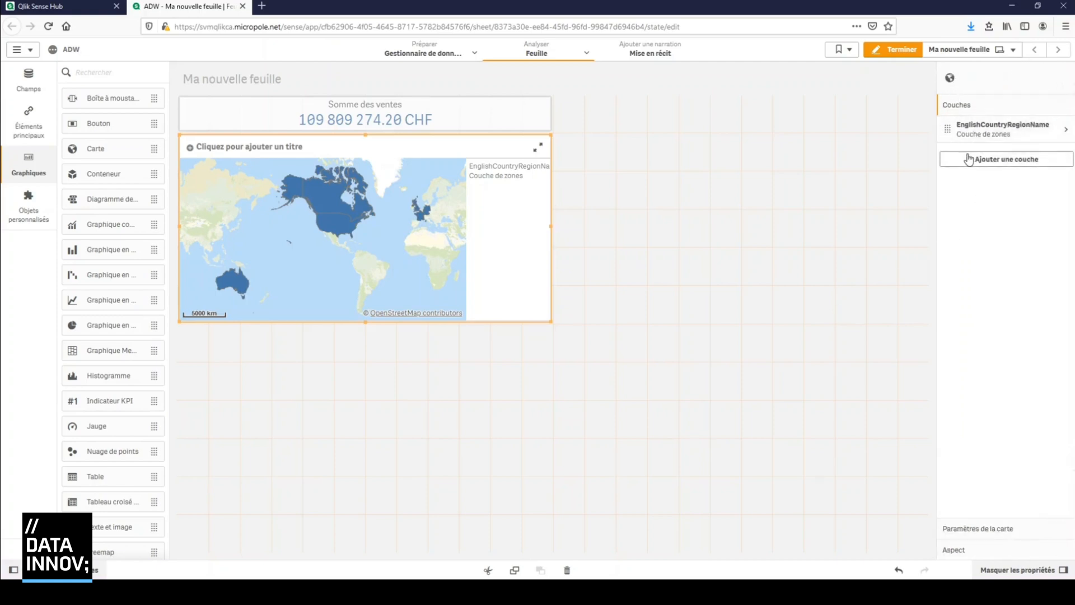
click(1006, 160)
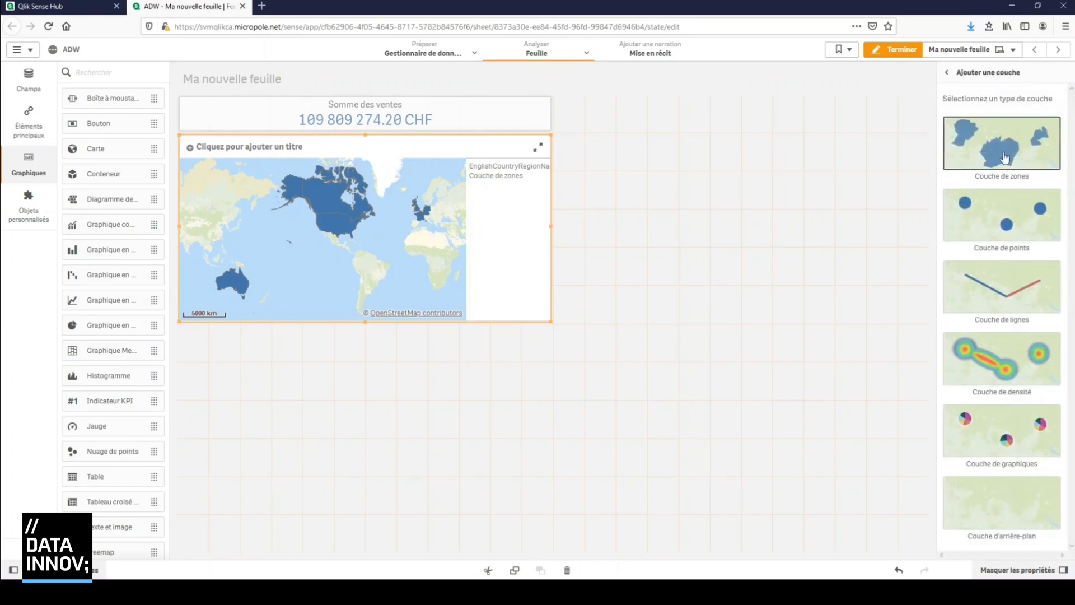
click(948, 73)
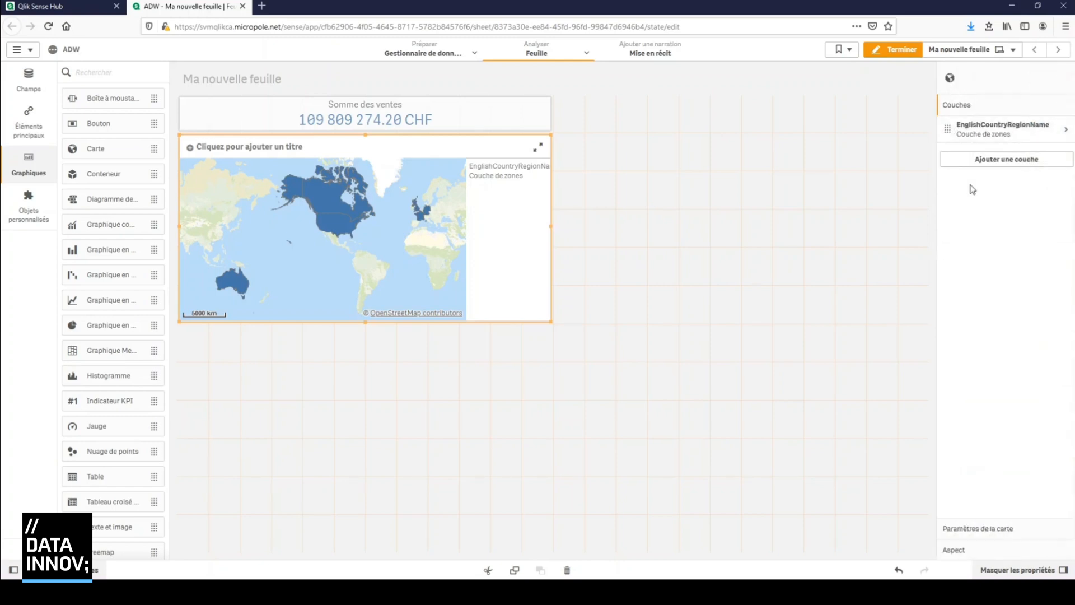
click(990, 555)
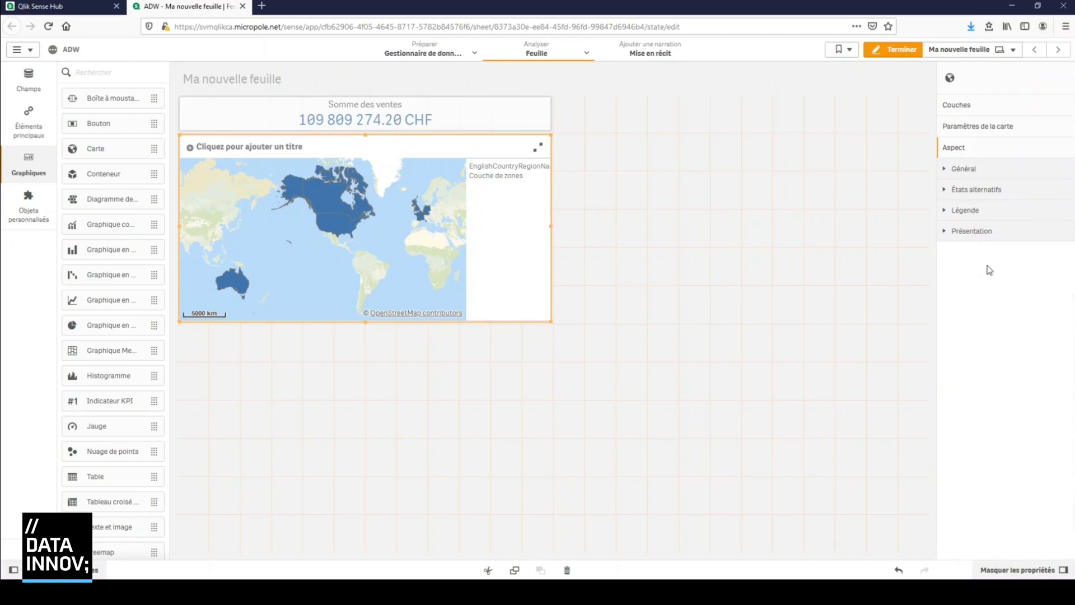
click(967, 130)
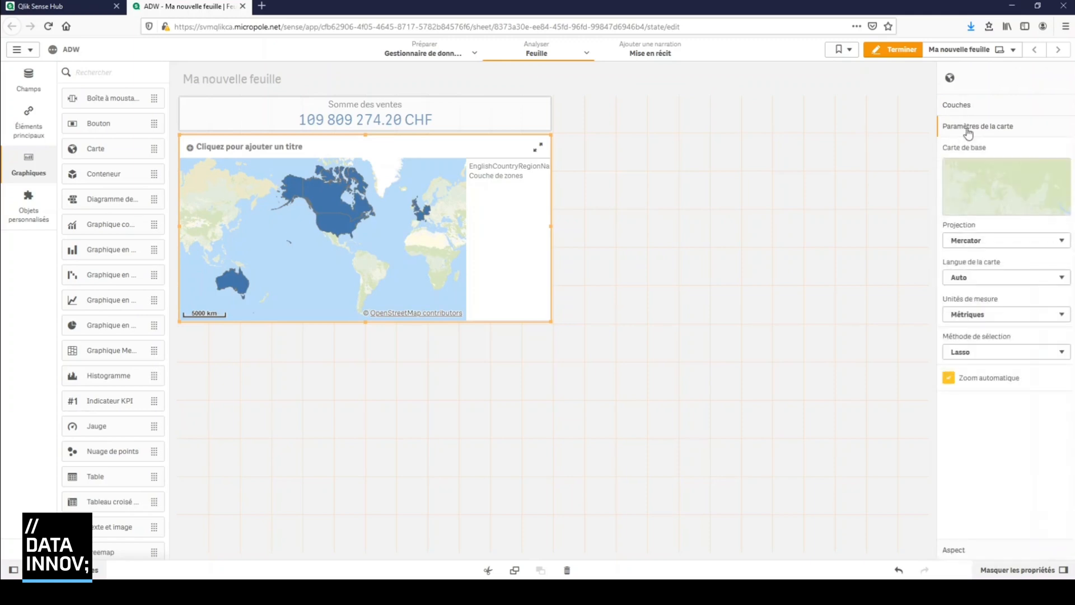
click(972, 109)
click(987, 159)
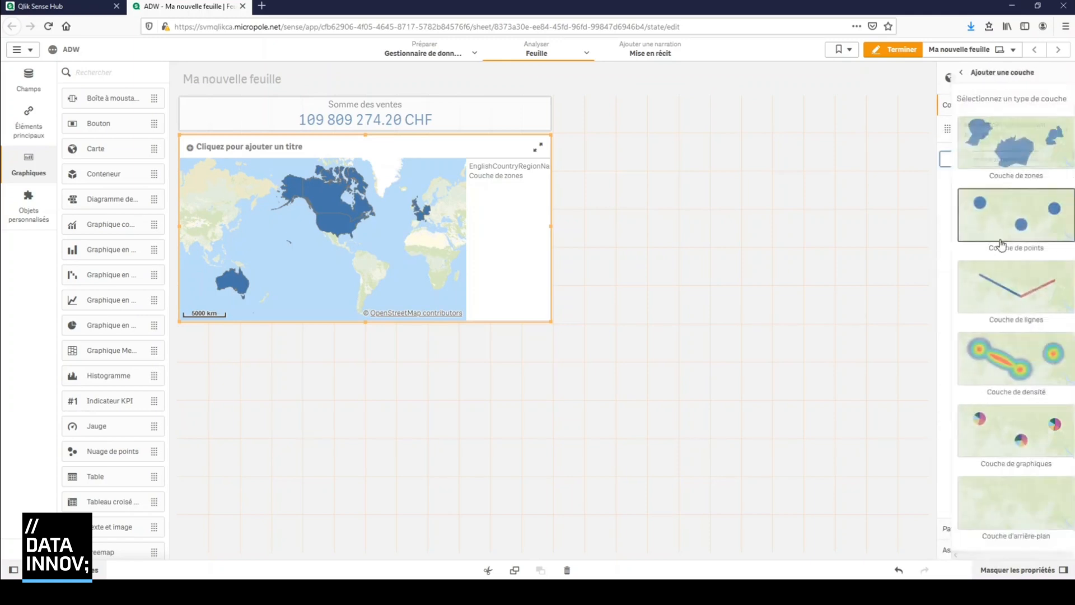
click(1003, 177)
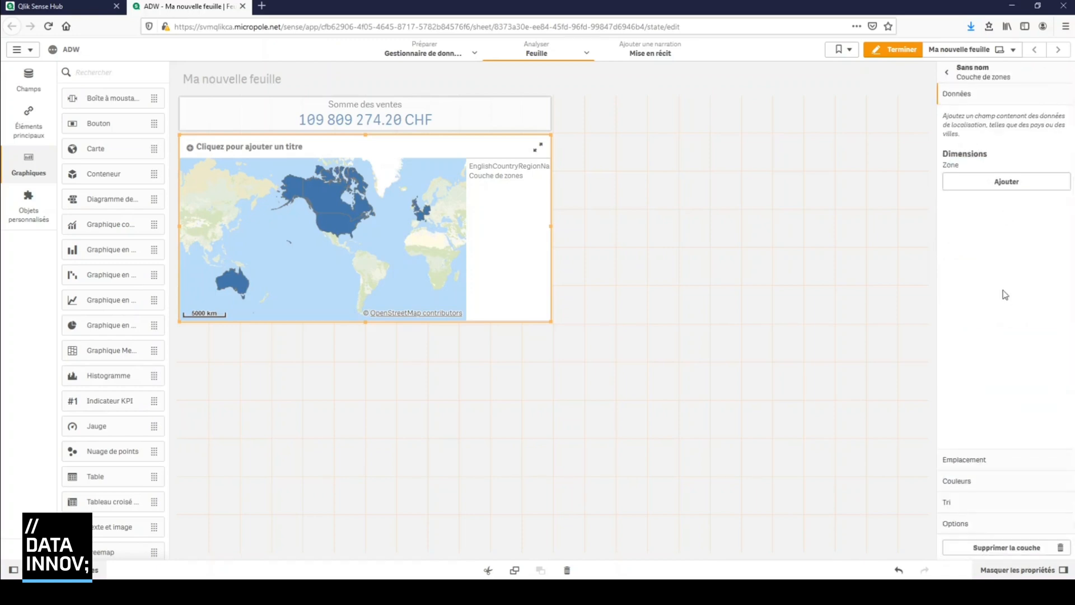
click(958, 78)
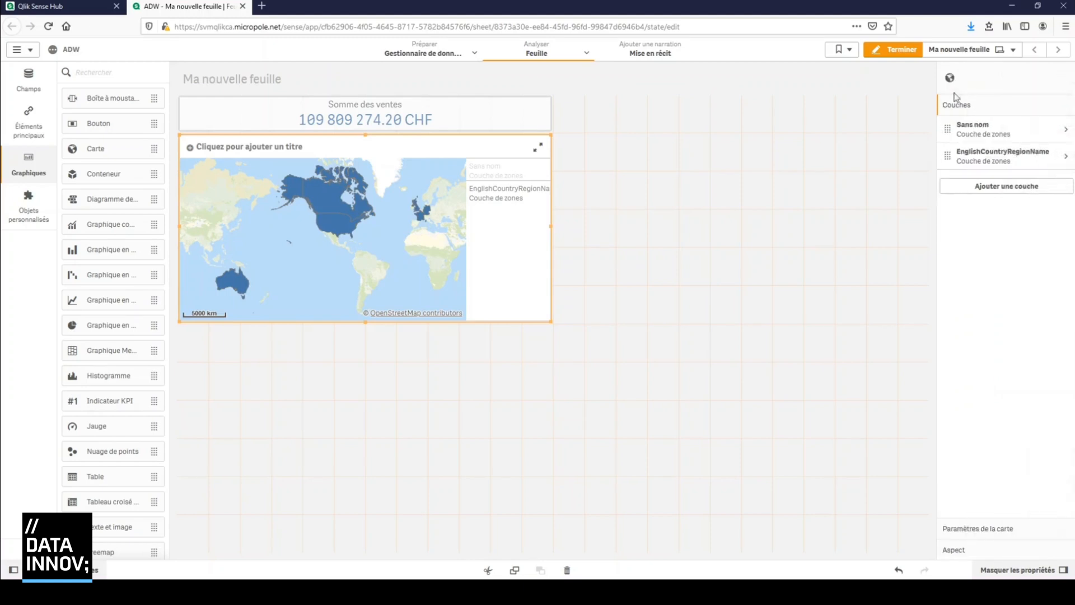
click(1009, 137)
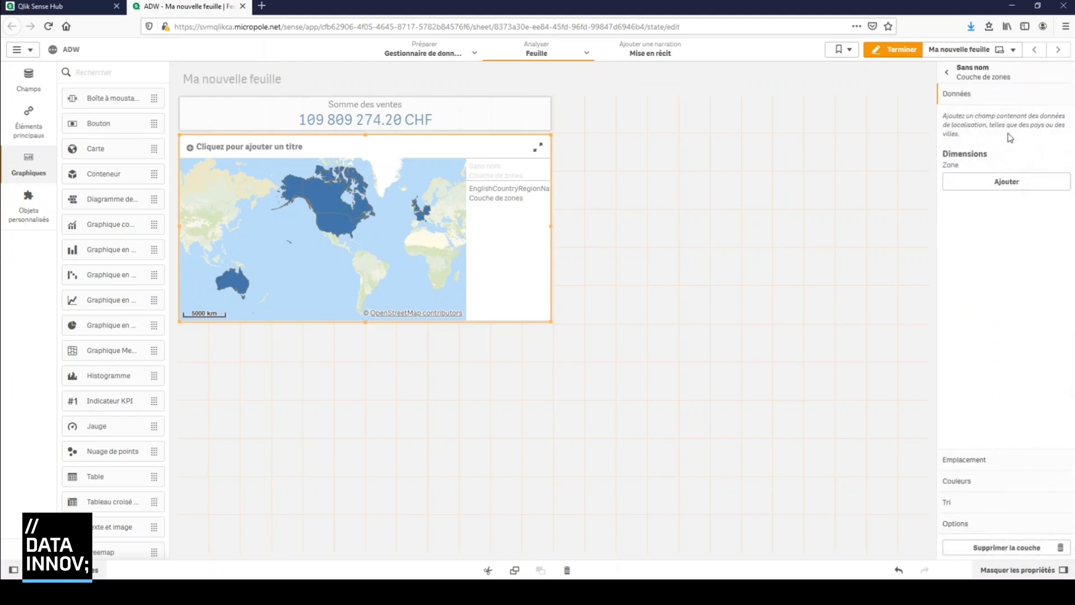
click(1029, 548)
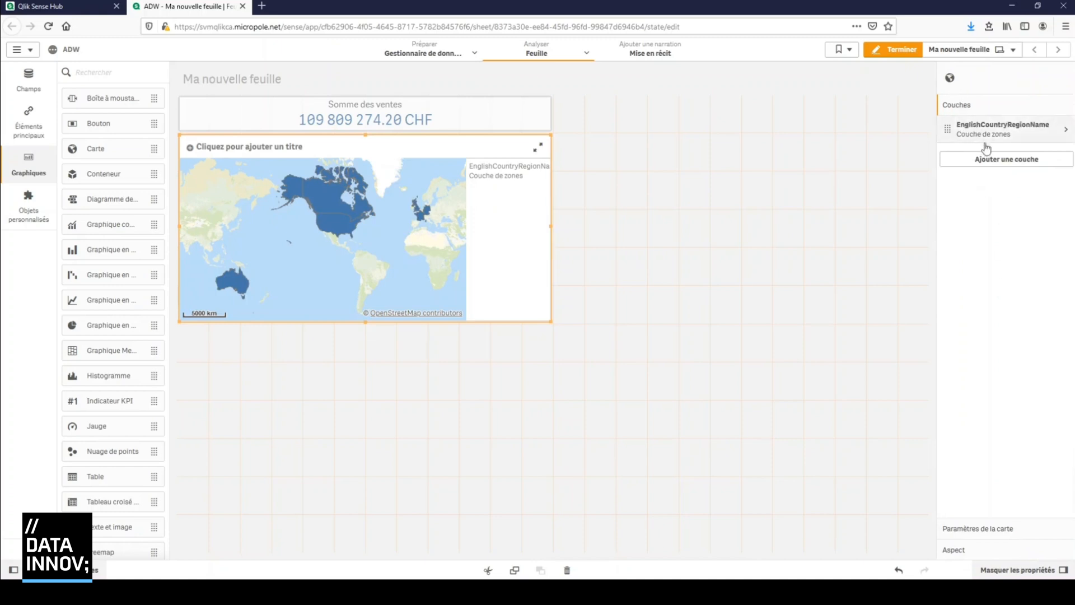
Colour the map's area layer by measure (Par mesure) using the sum of FactInternetSales.SalesAmount with the Dégradé divergent scheme
click(981, 138)
click(975, 481)
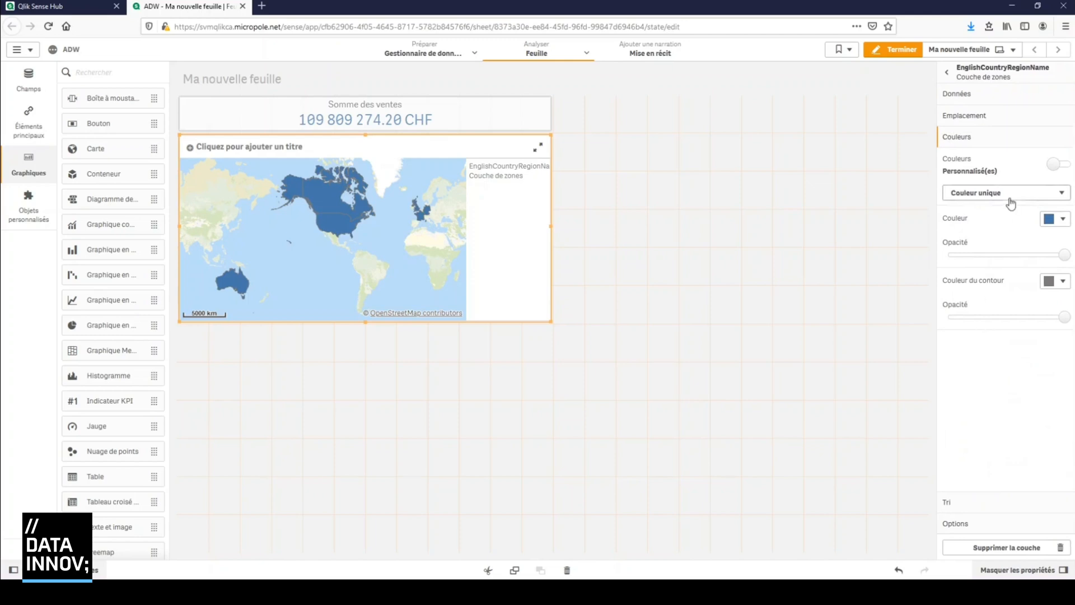
click(1011, 201)
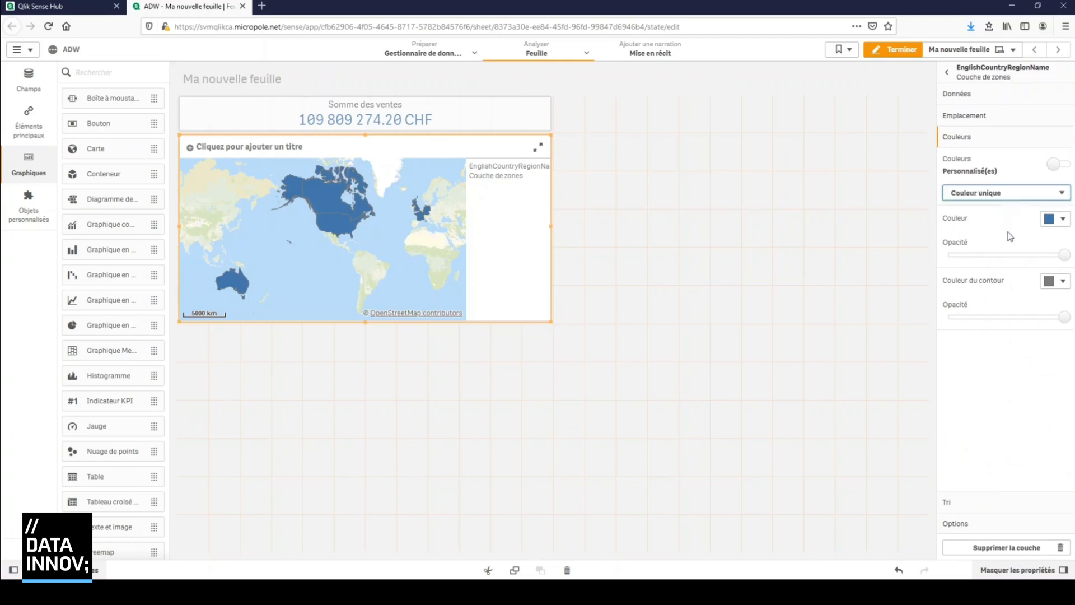
click(1007, 236)
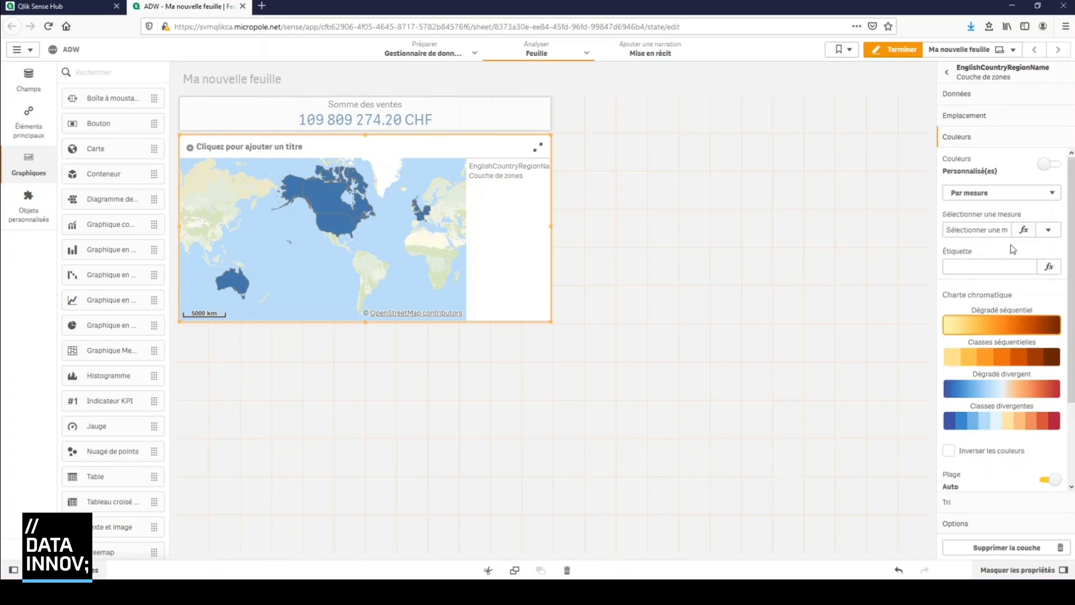
click(1051, 231)
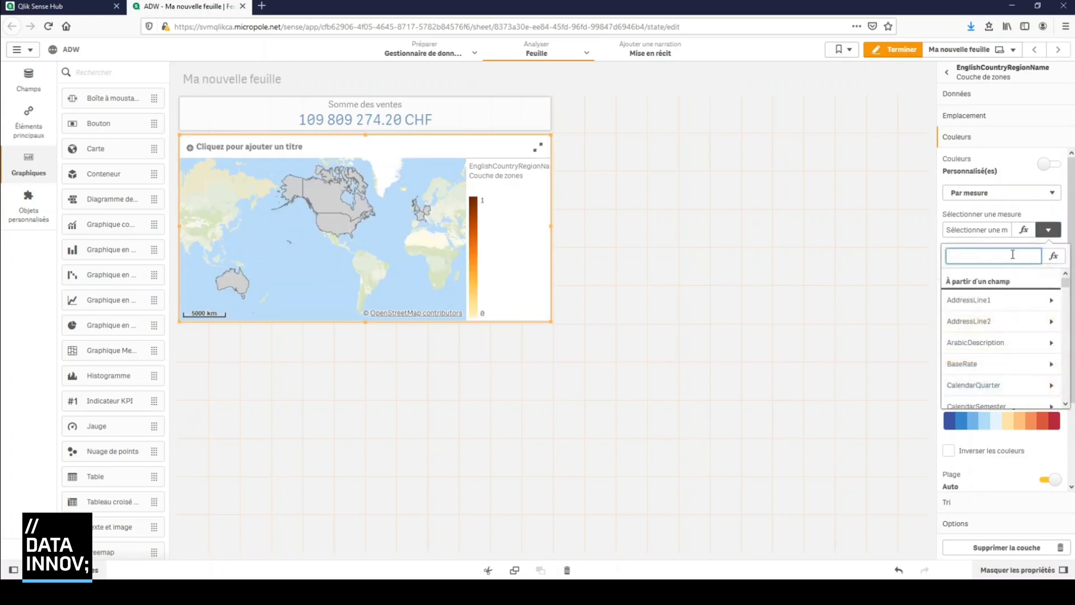
text(salesam)
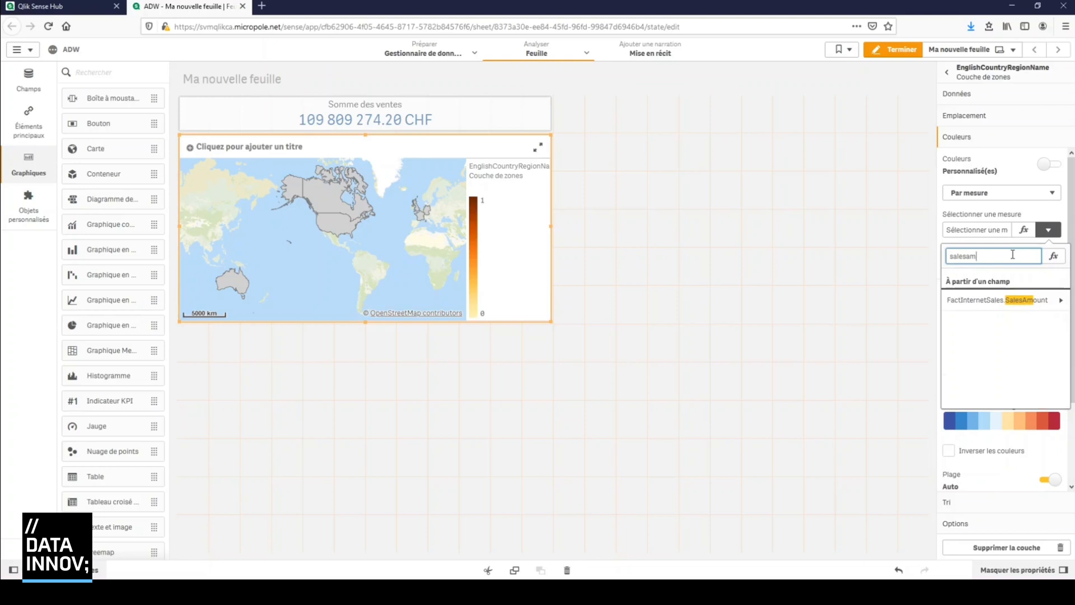
click(1017, 305)
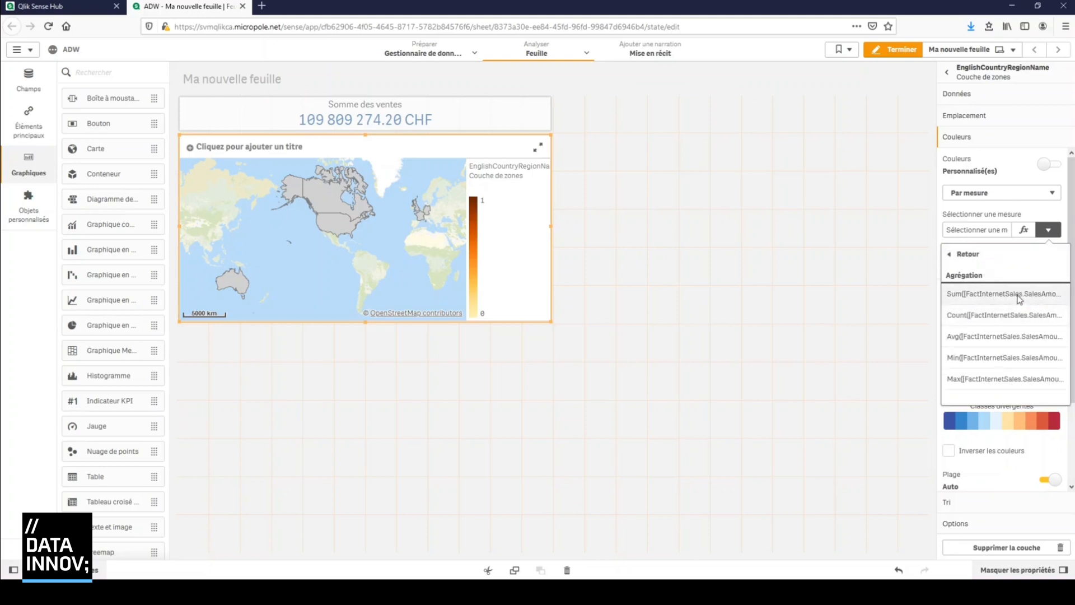
click(1020, 296)
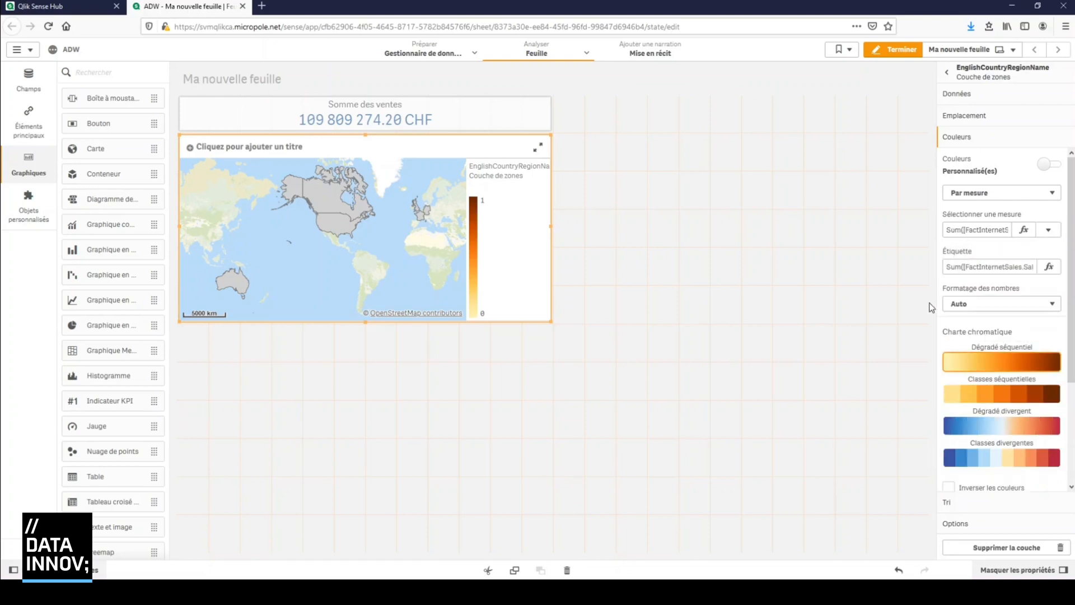
click(987, 432)
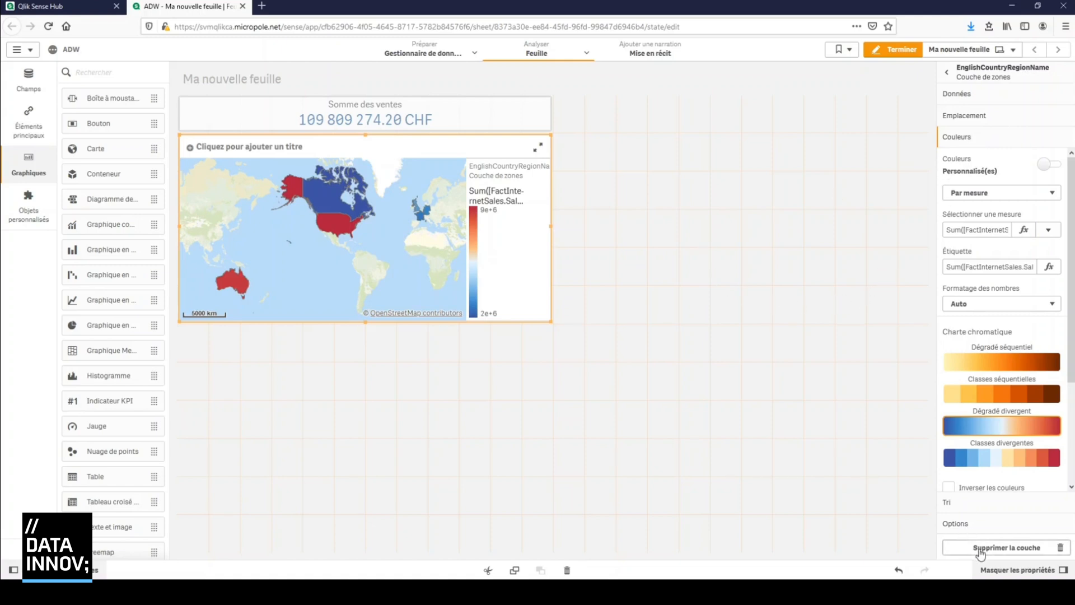
Turn off the display of titles in the map's general appearance settings
click(965, 115)
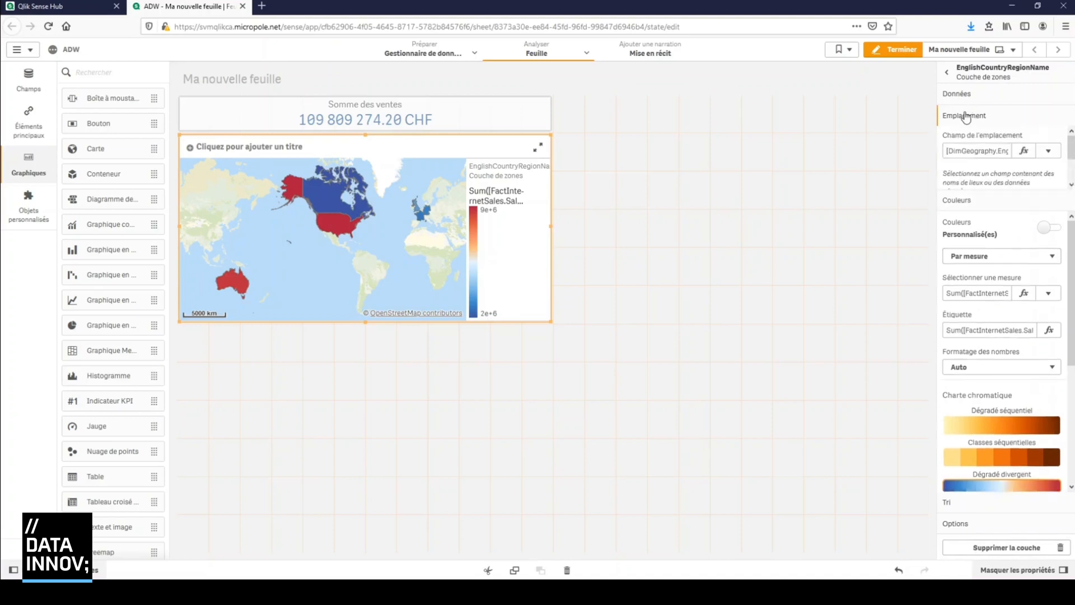
click(952, 77)
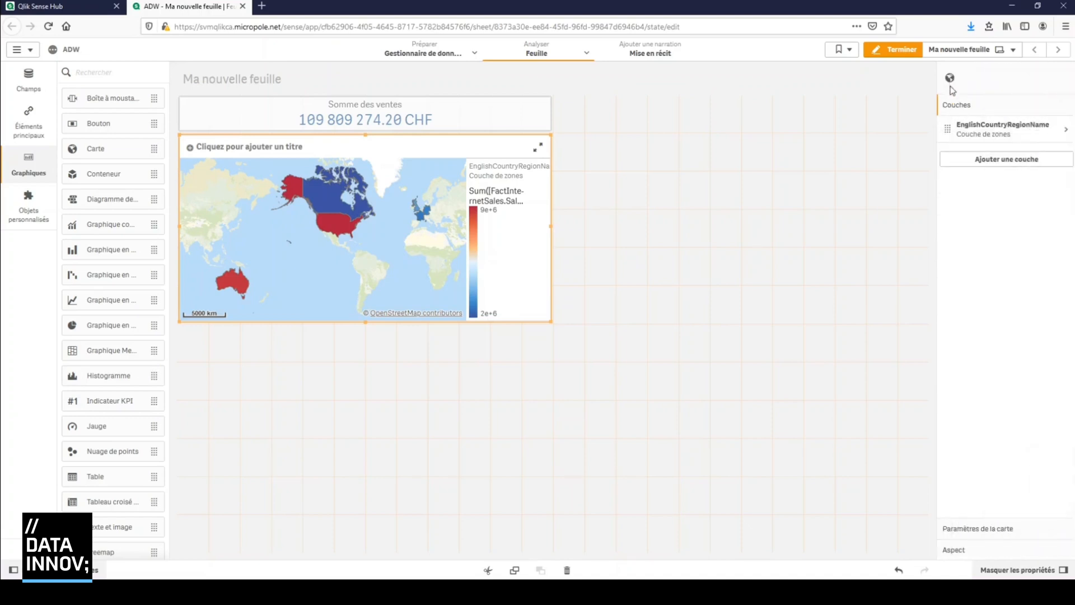
click(1026, 527)
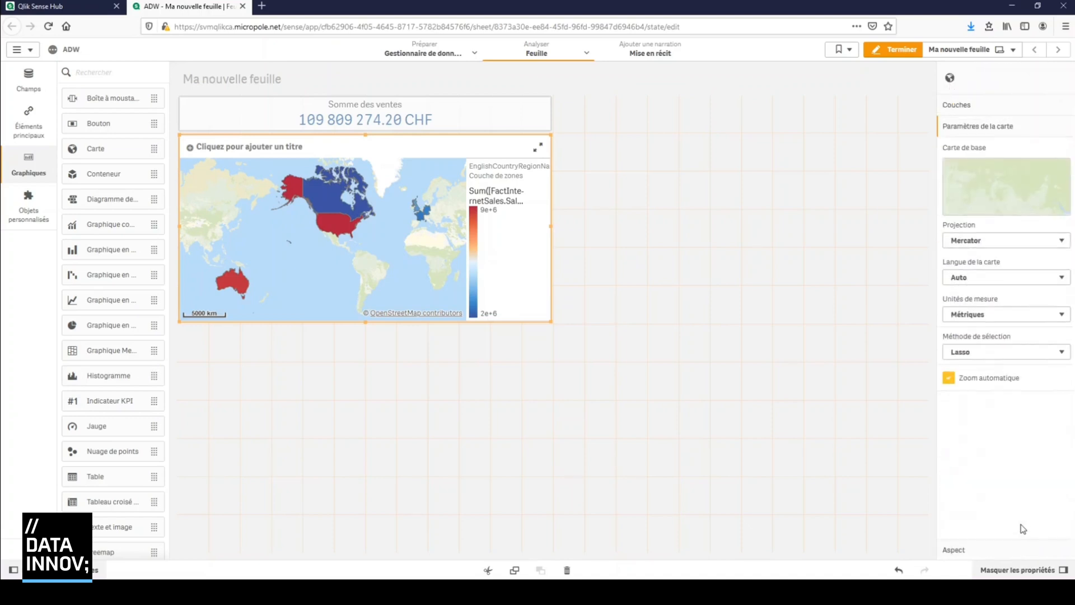
click(1011, 551)
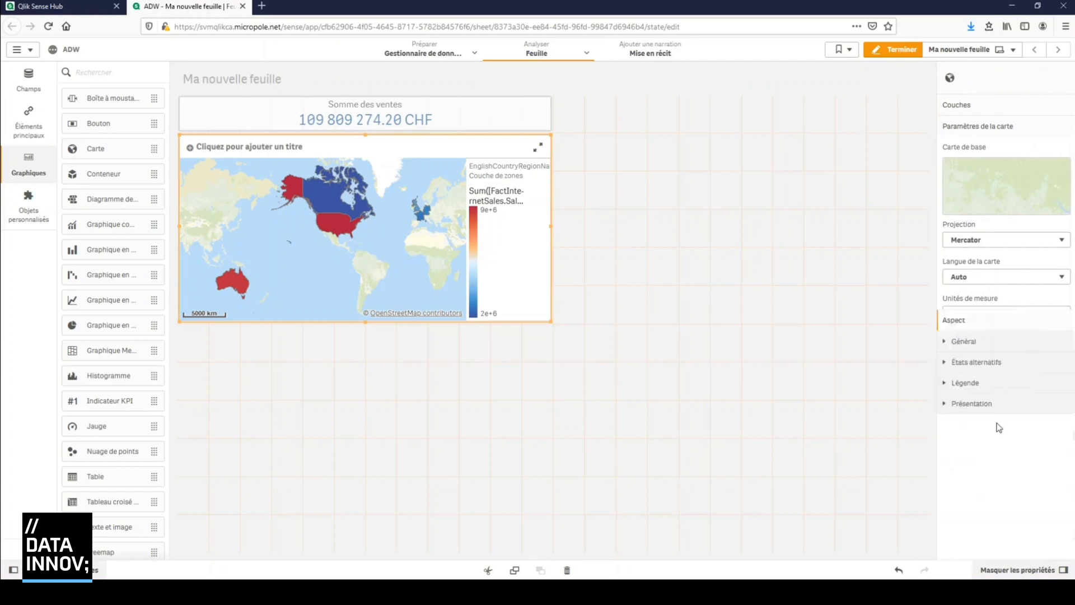
click(944, 170)
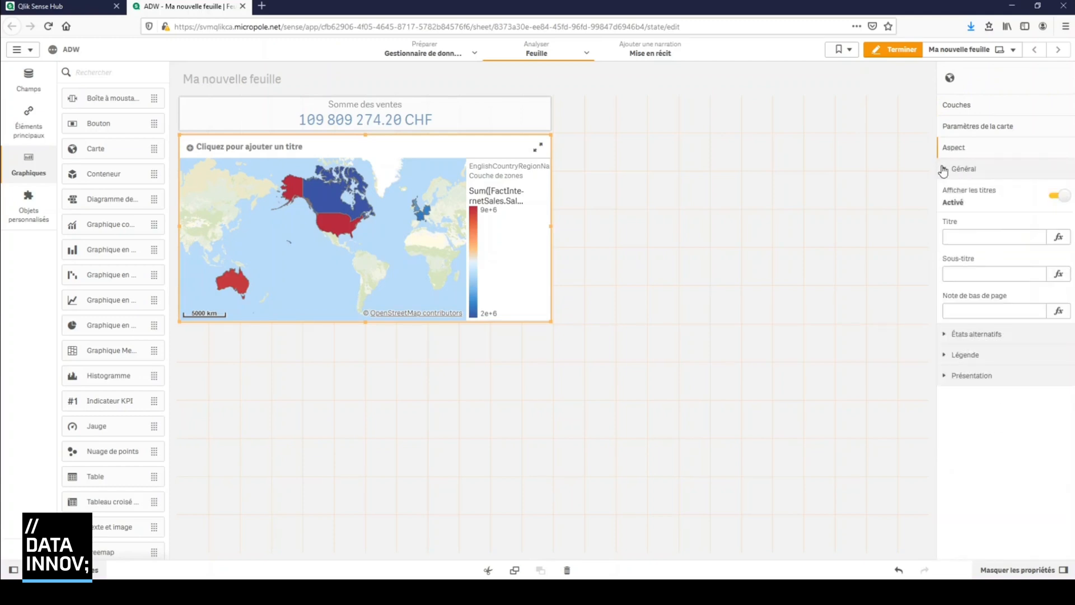
click(1051, 199)
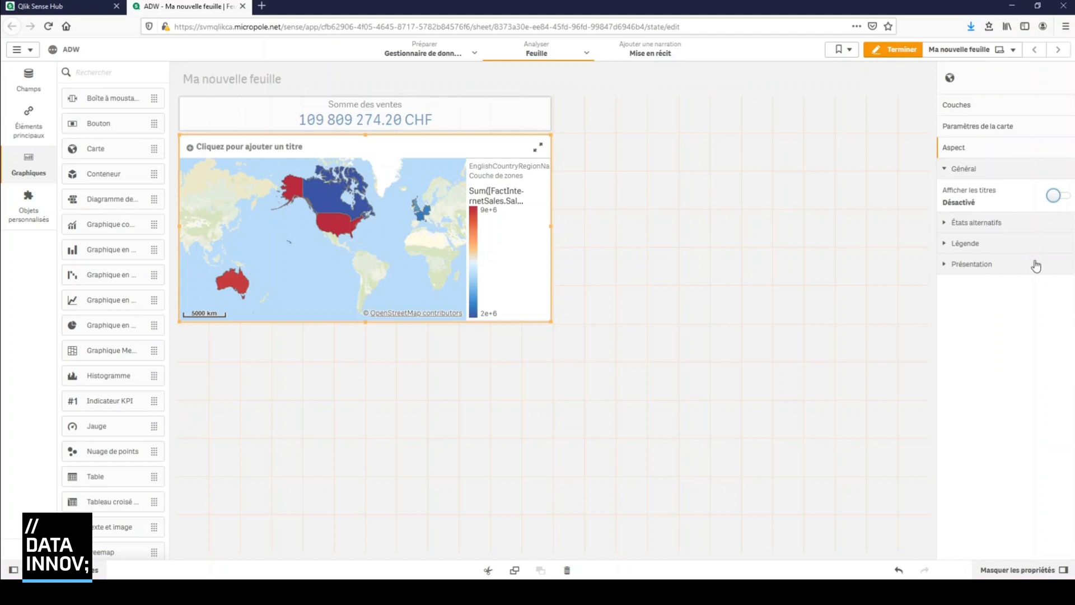
Set the map's legend position to En bas and turn off the legend display
click(955, 246)
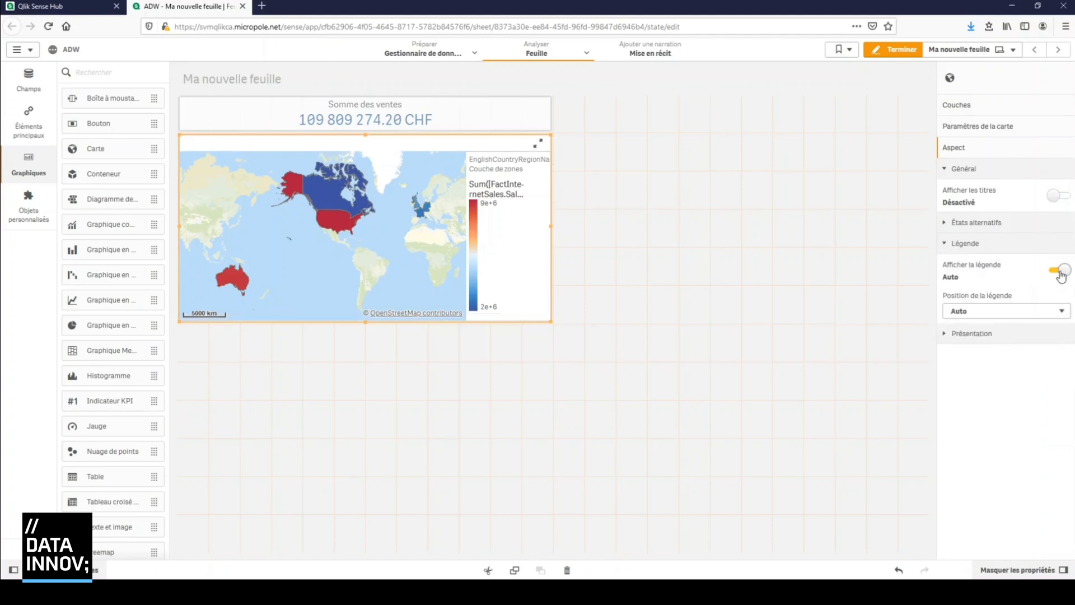
click(1058, 311)
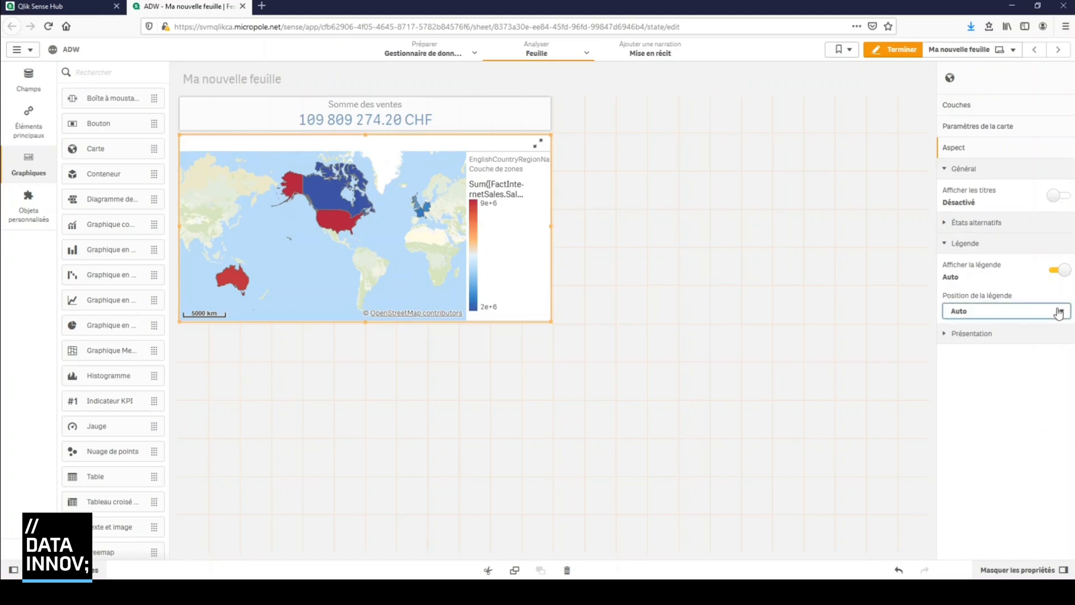
click(1050, 378)
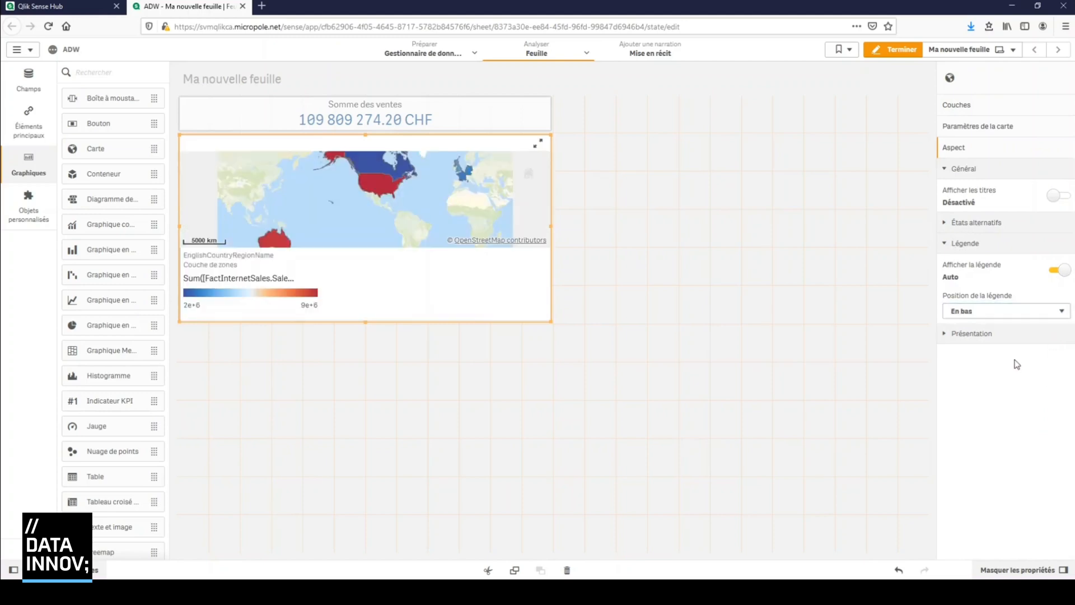
click(1057, 272)
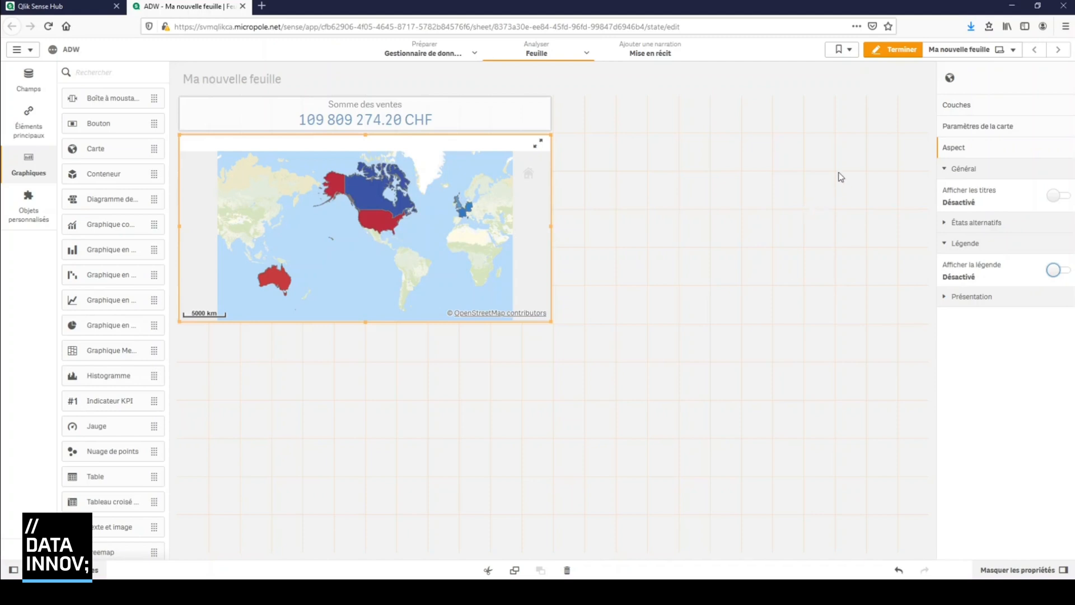
Preview the sheet outside edit mode, inspect the sales amount for the United States on the map, and return to editing
click(886, 53)
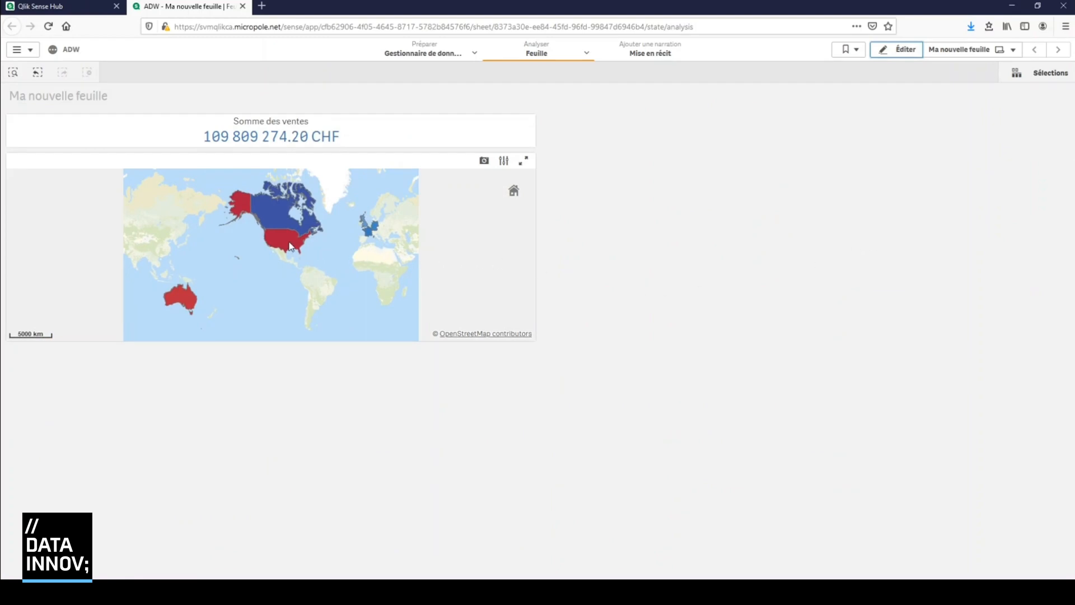
mouse_move(290, 246)
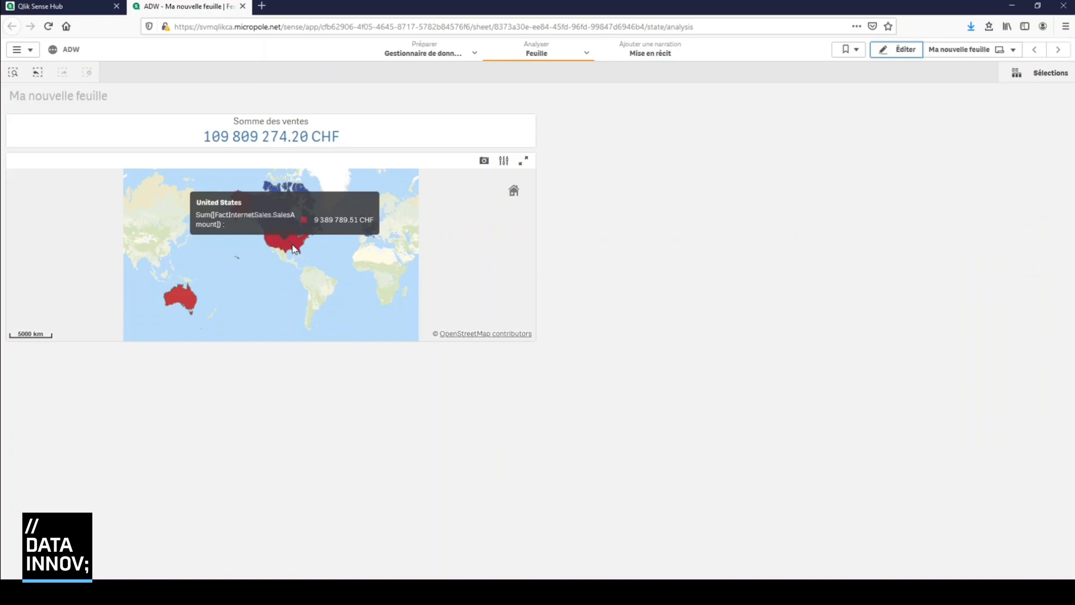
click(913, 51)
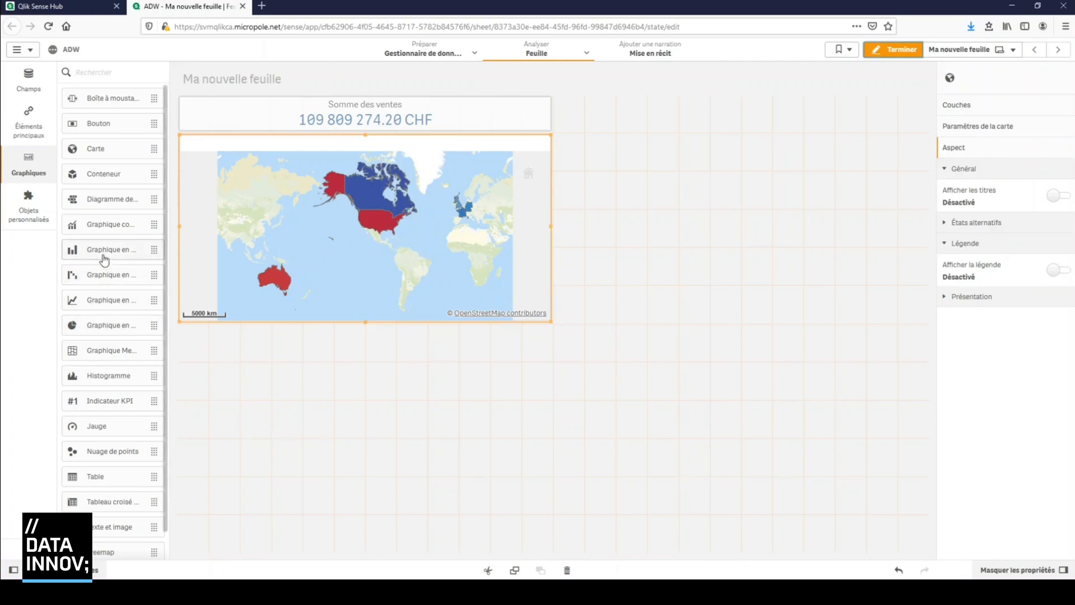
Place a bar chart directly below the map and add DimEmployee.LastName as its dimension
drag(101, 252, 289, 431)
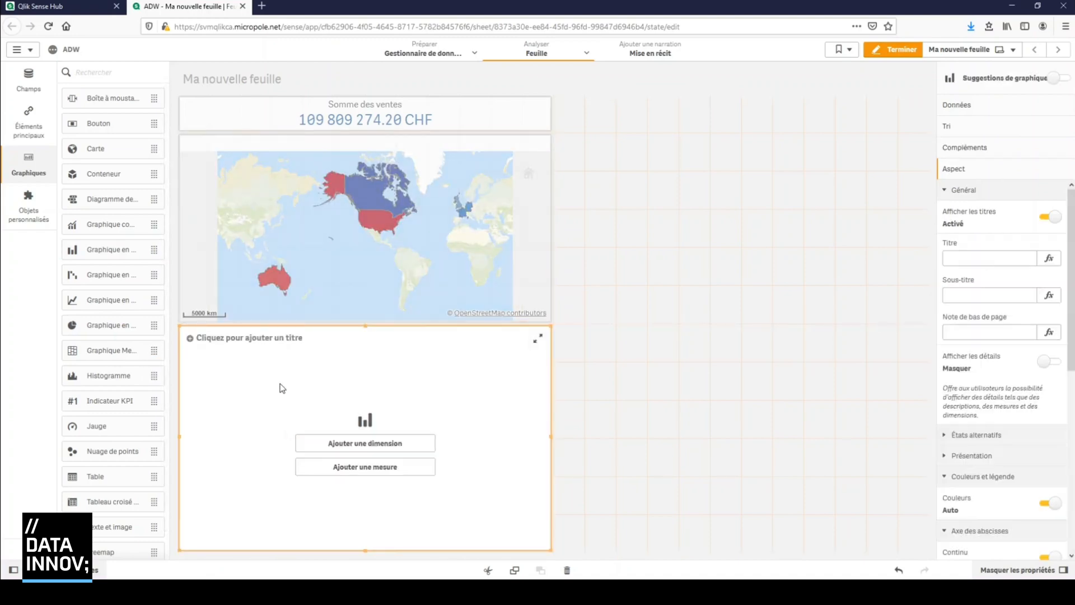
click(381, 451)
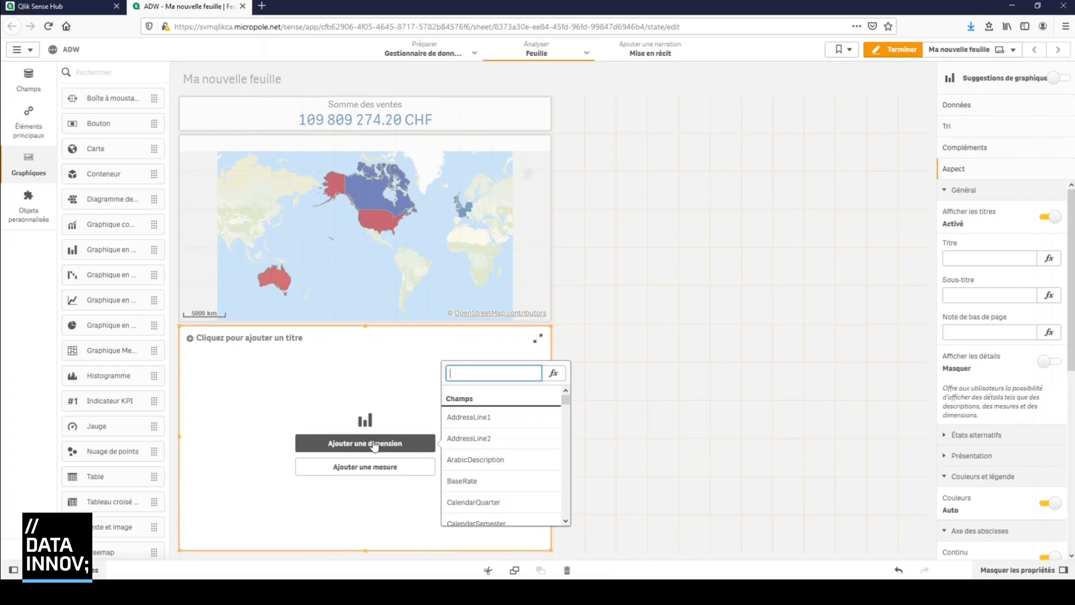
text(last)
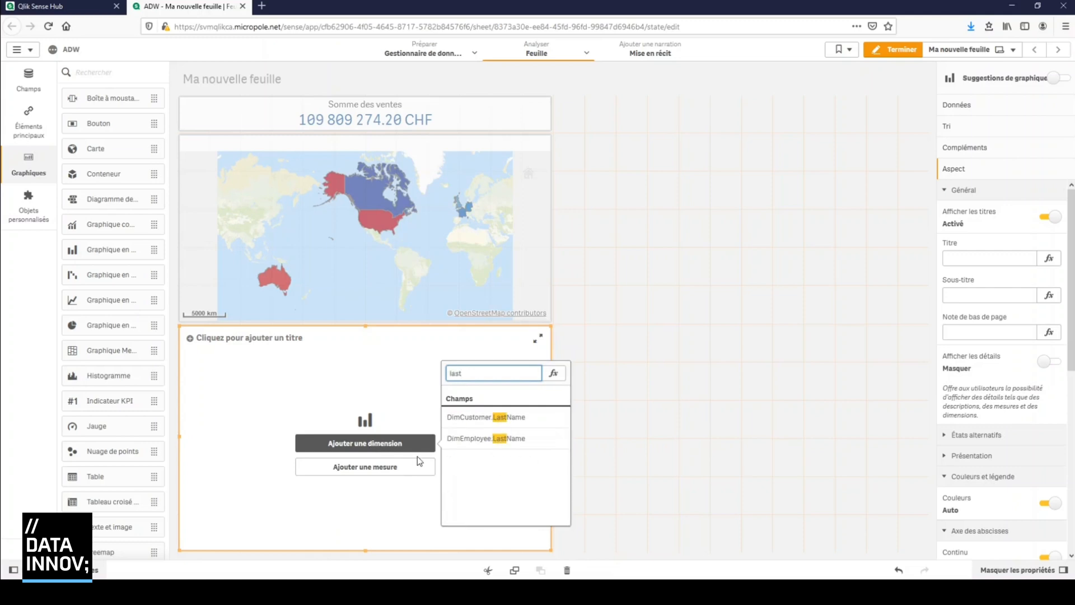
click(491, 439)
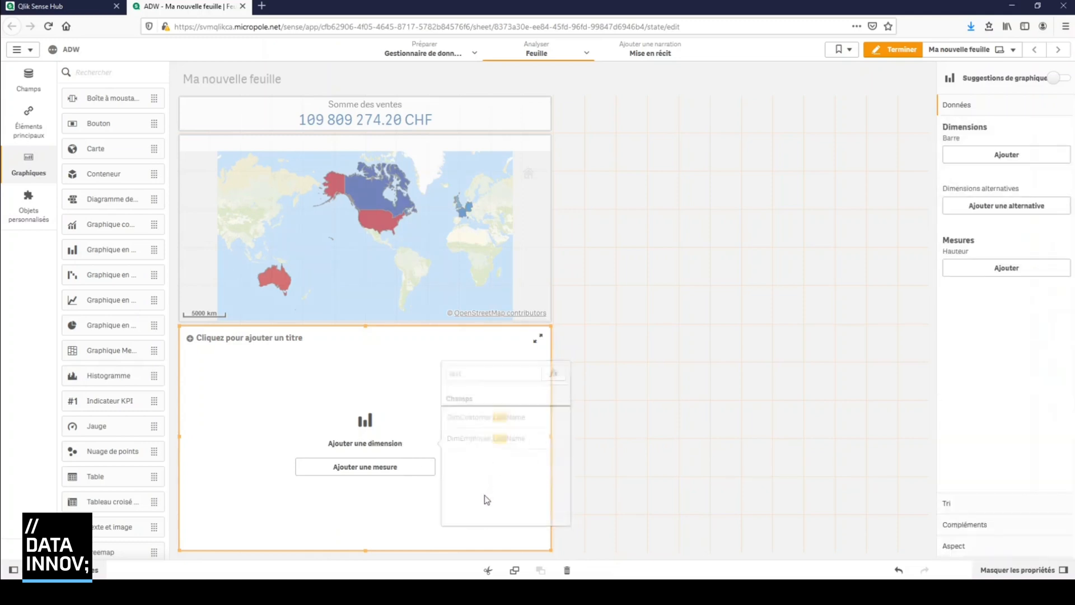
Add the sum of FactInternetSales.SalesAmount as the bar chart's measure
click(383, 472)
text(salesam)
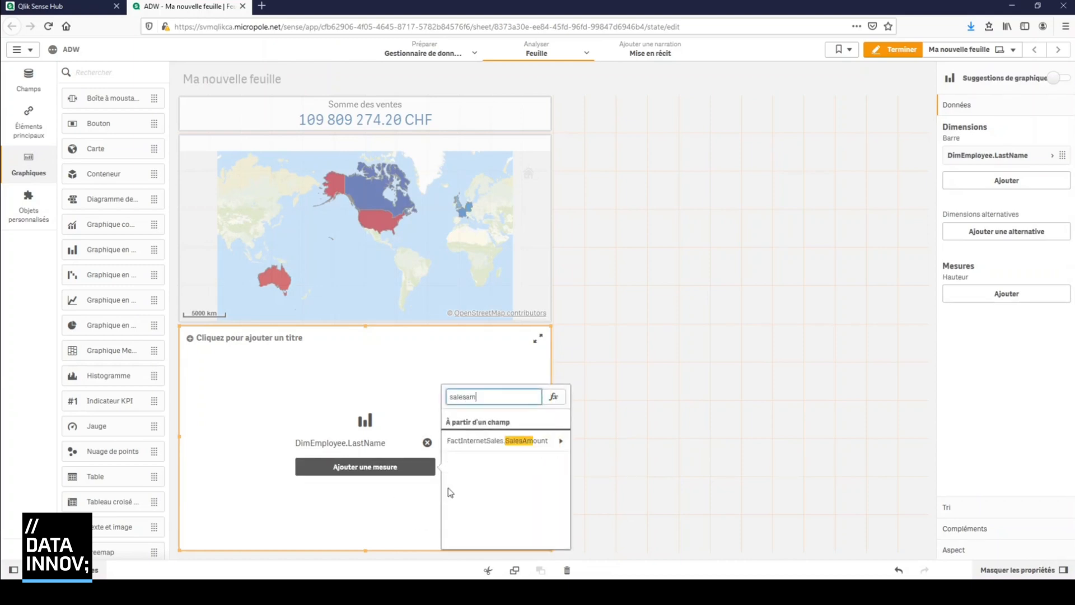
click(490, 441)
click(502, 434)
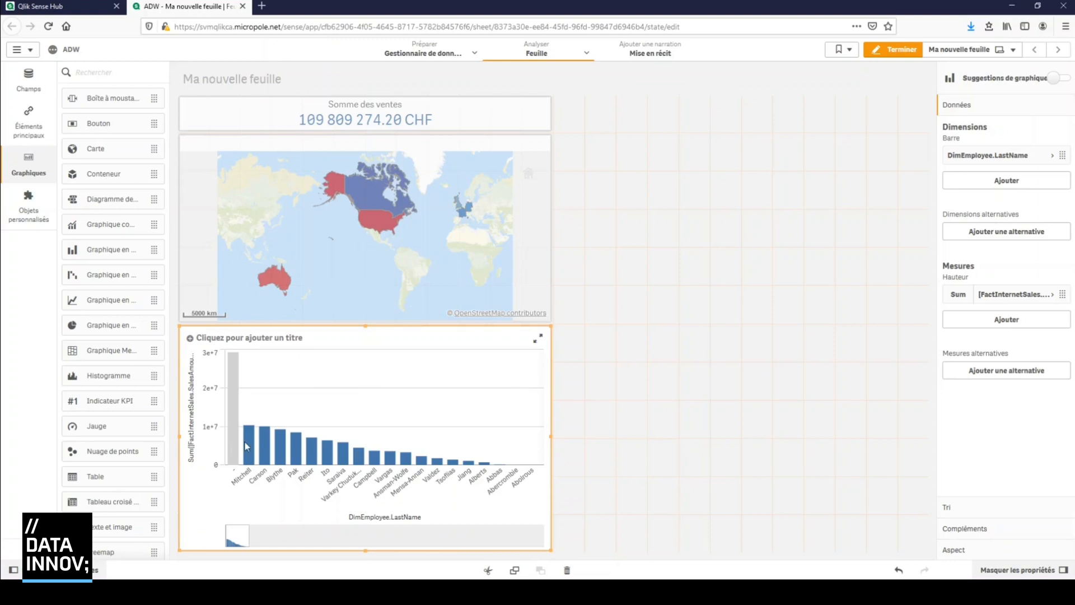
Exclude null values from the bar chart's DimEmployee.LastName dimension
click(984, 509)
click(987, 536)
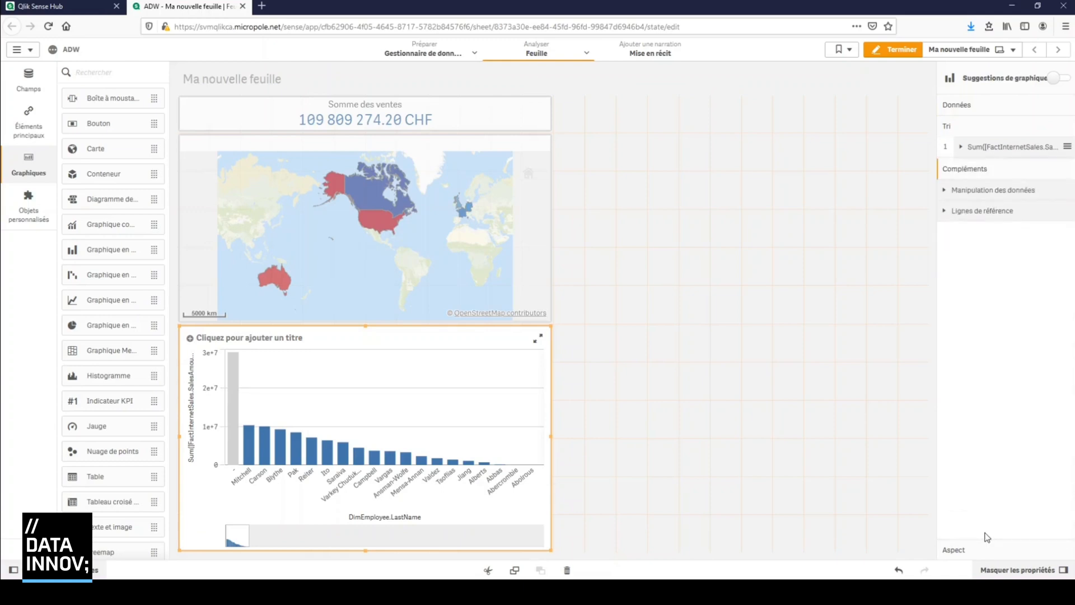
click(985, 549)
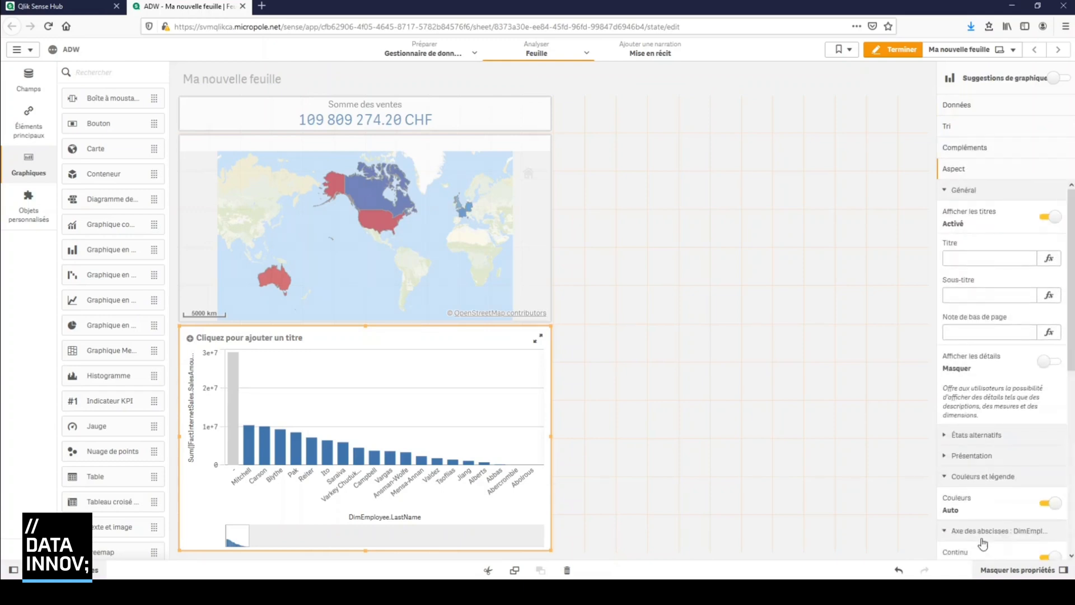
click(957, 107)
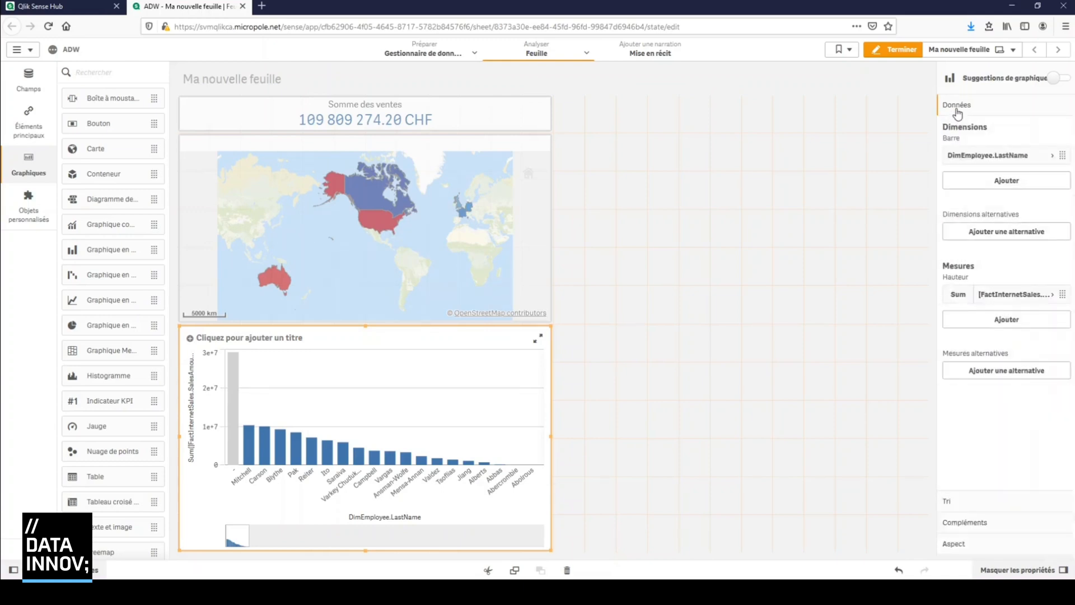
click(1051, 157)
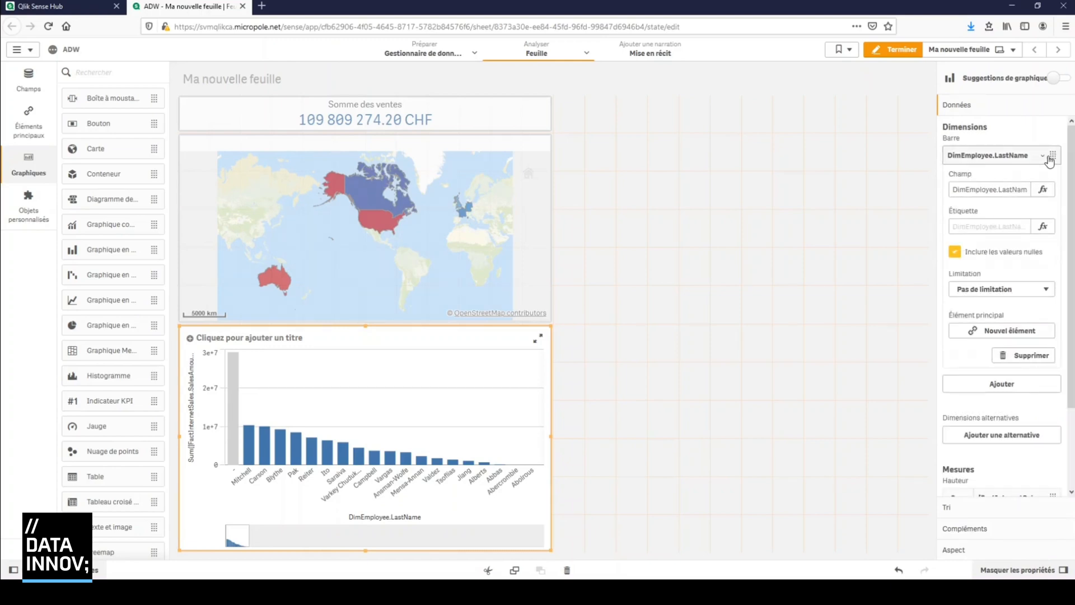
click(955, 252)
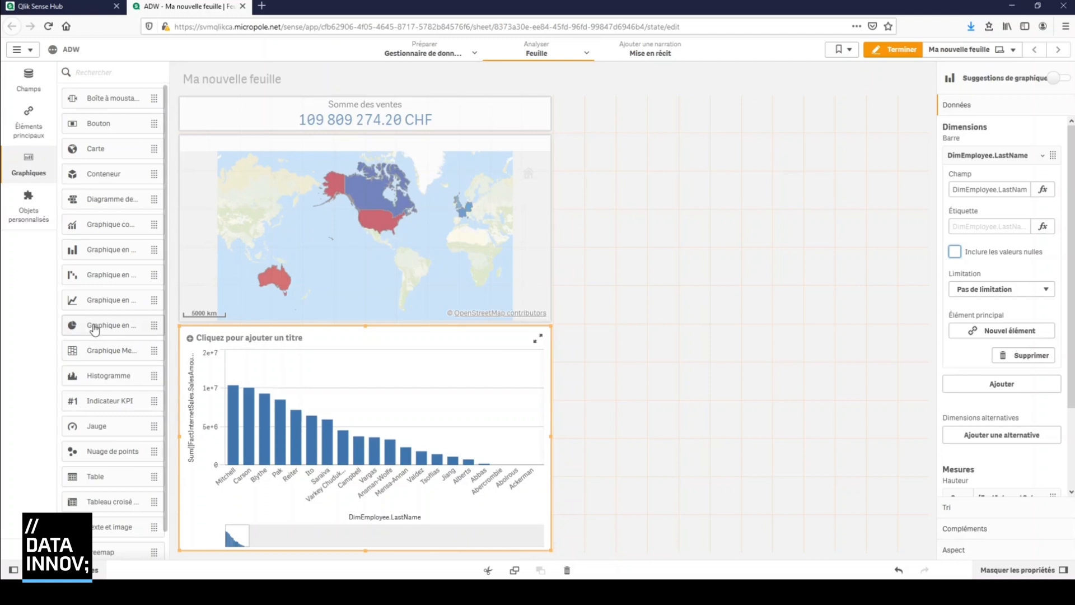
drag(94, 330, 677, 194)
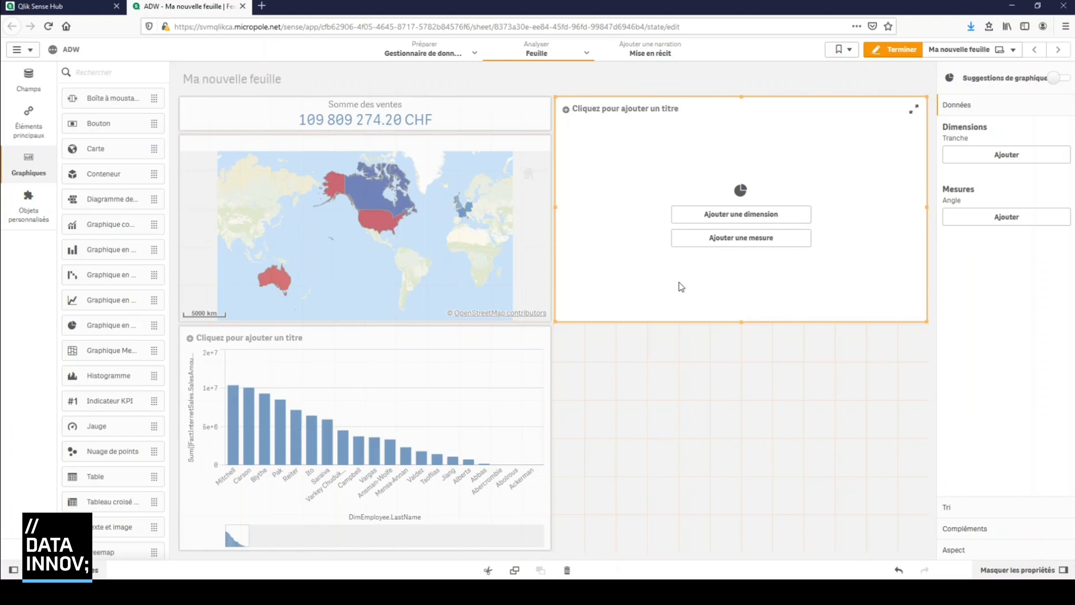
click(42, 85)
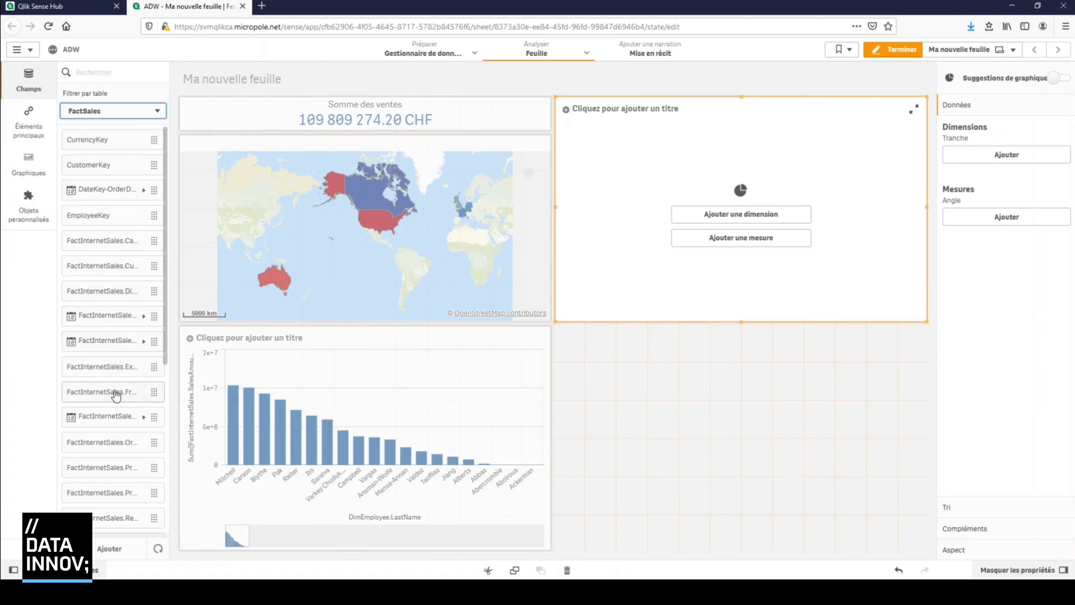
scroll(116, 395, down, 5)
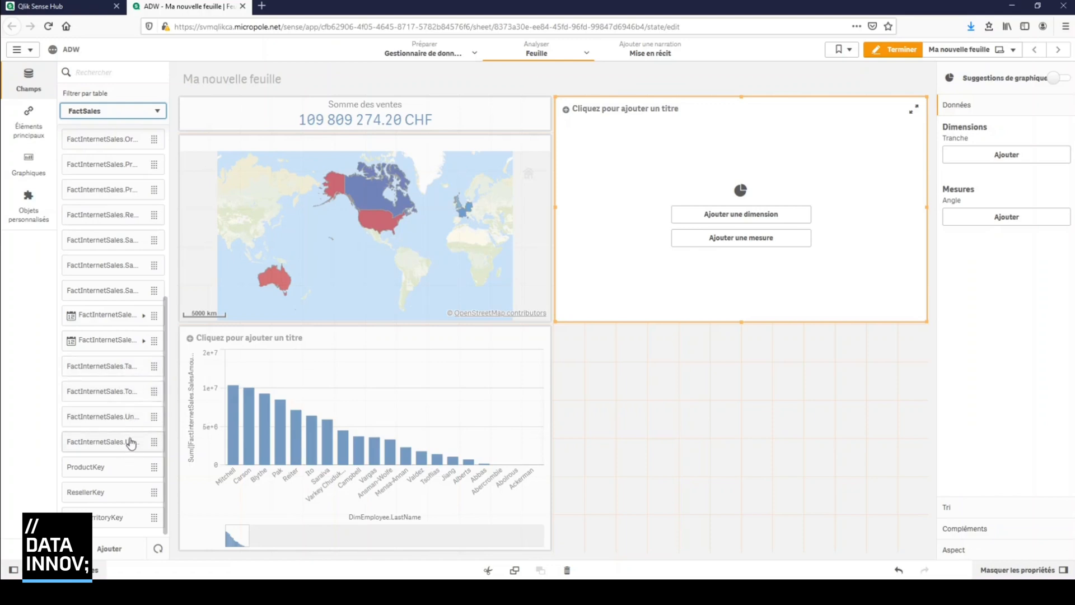
click(473, 54)
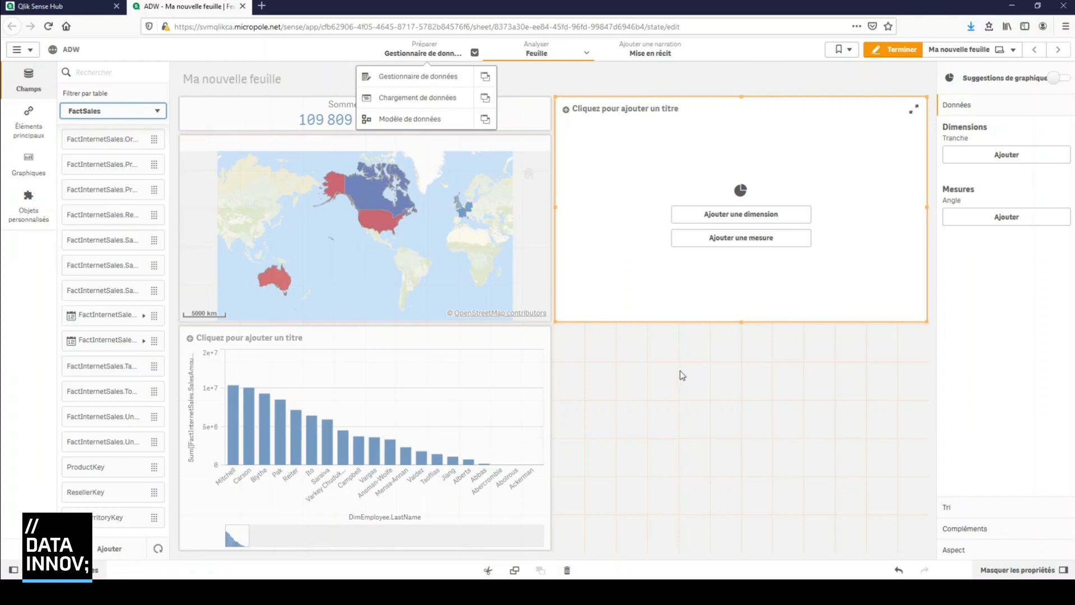
click(712, 368)
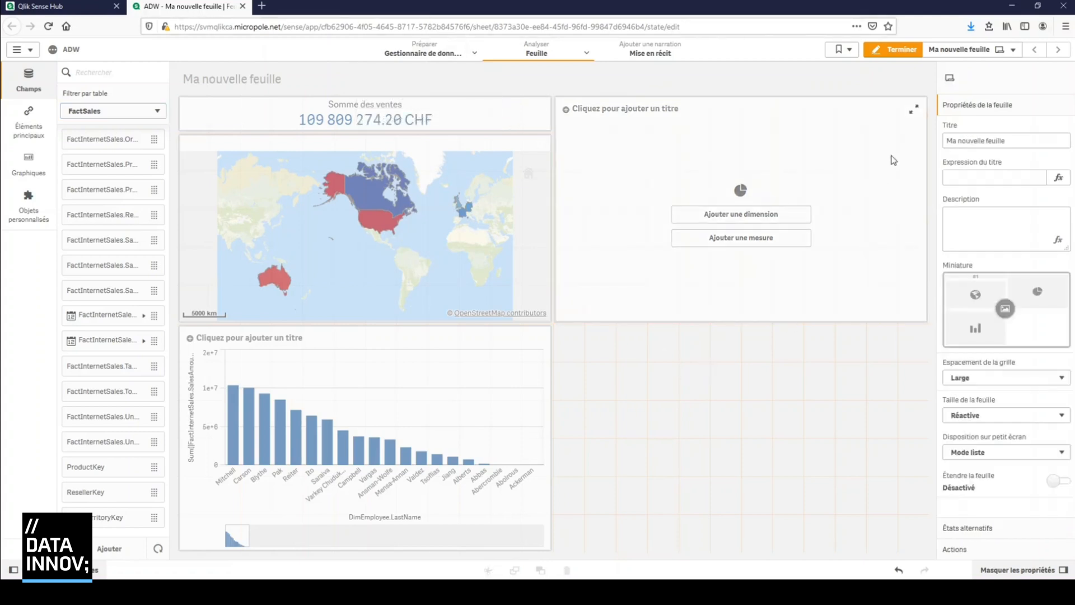
right_click(893, 113)
click(926, 187)
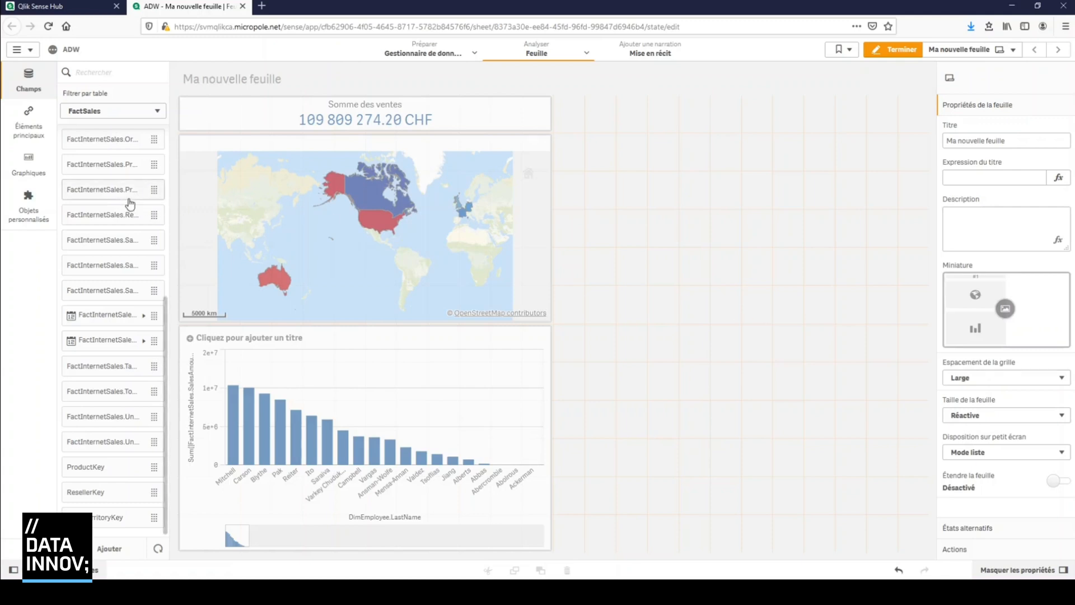
Place a table in the empty area beside the KPI and map, and add EnglishCountryRegionName as its dimension
click(33, 165)
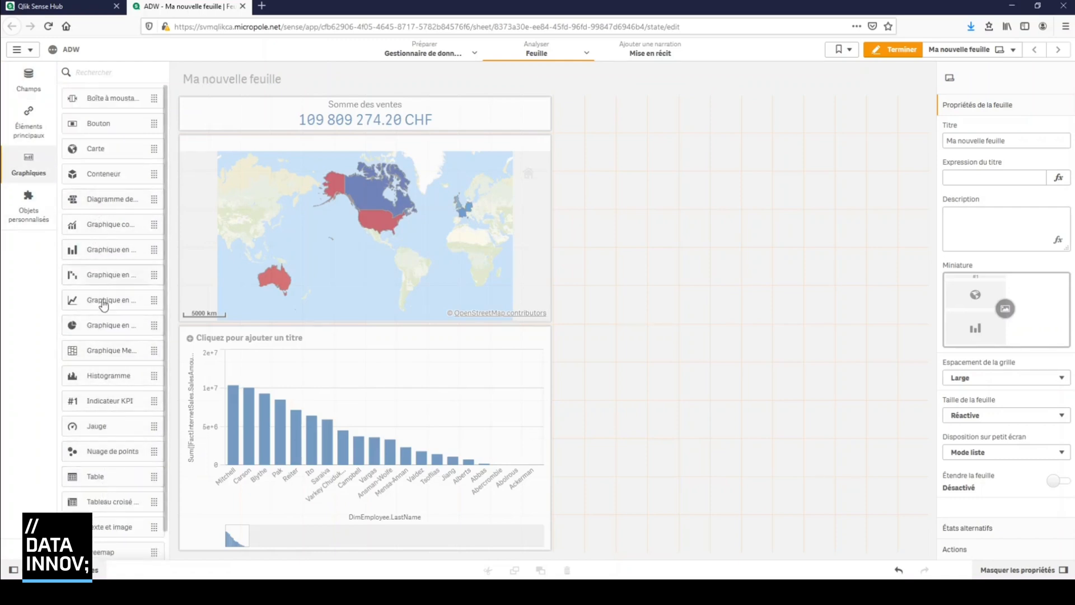
drag(101, 476, 618, 258)
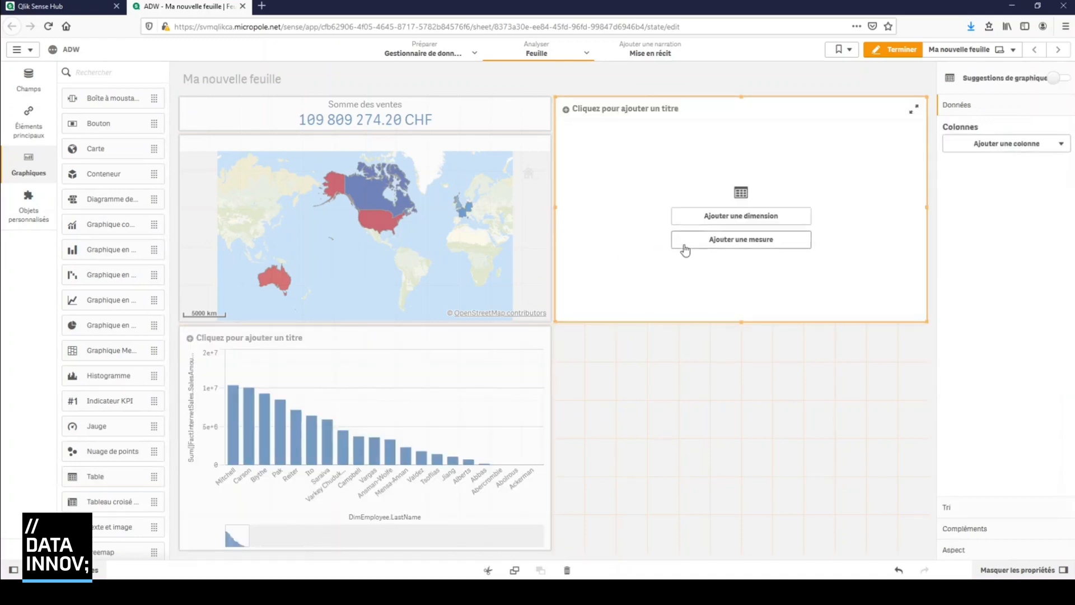
click(743, 216)
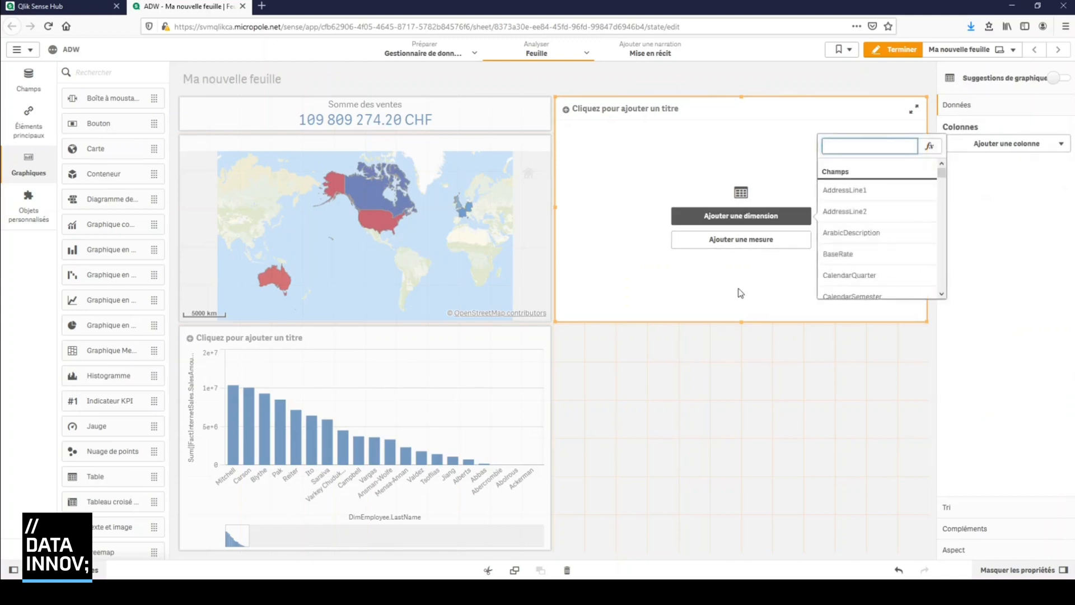
text(region)
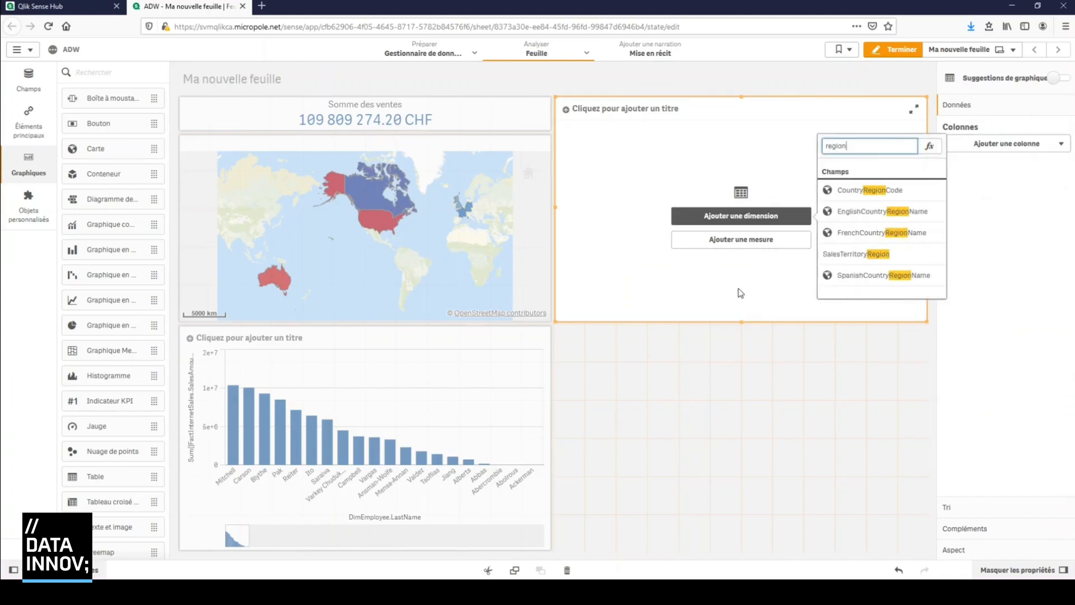
click(869, 213)
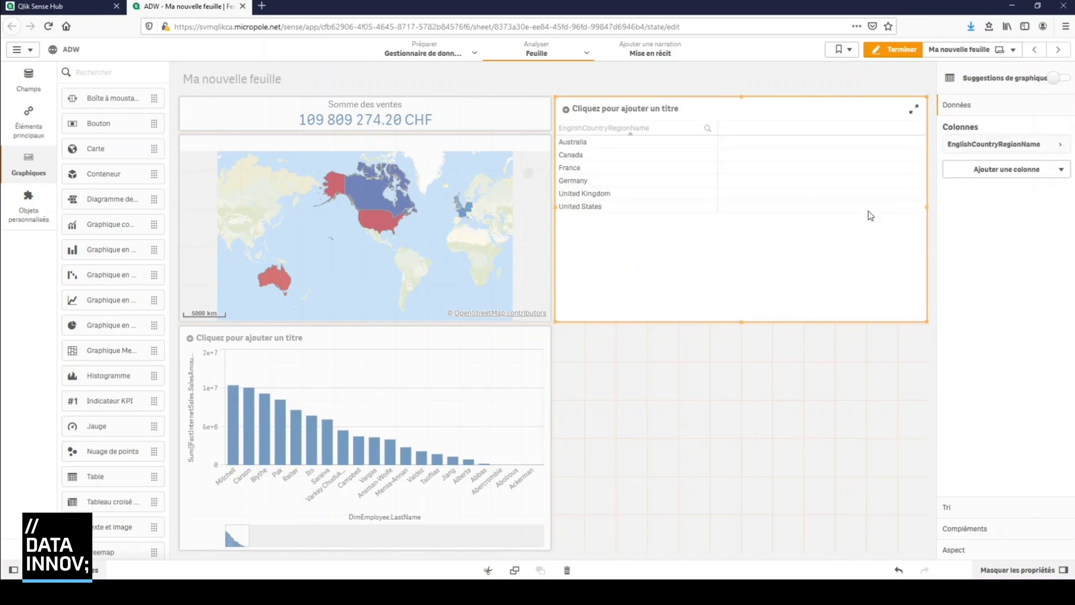
click(1019, 171)
click(1016, 216)
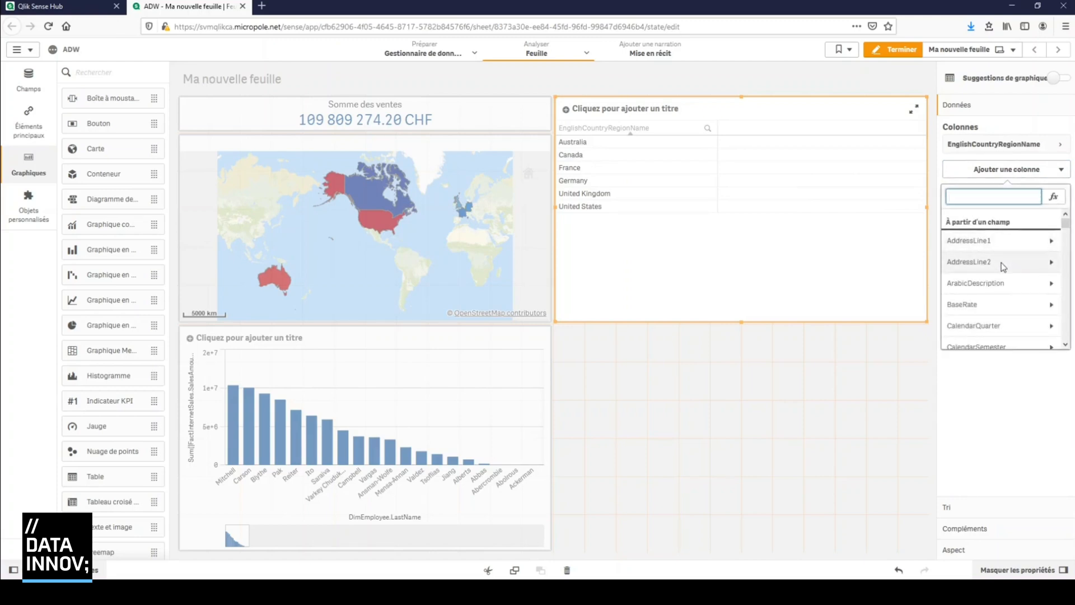
text(order)
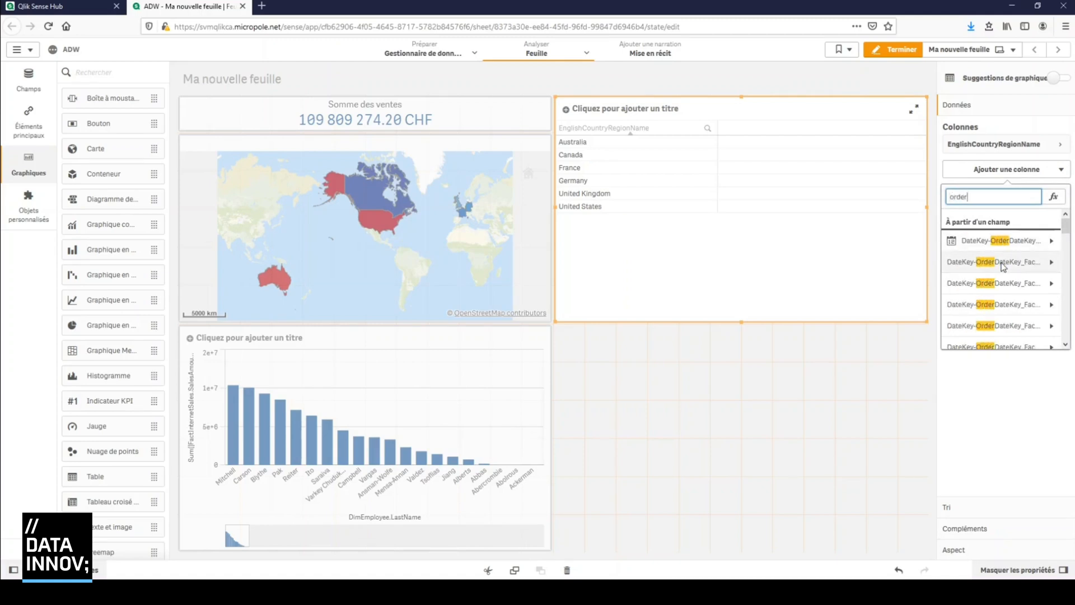
scroll(1002, 267, down, 2)
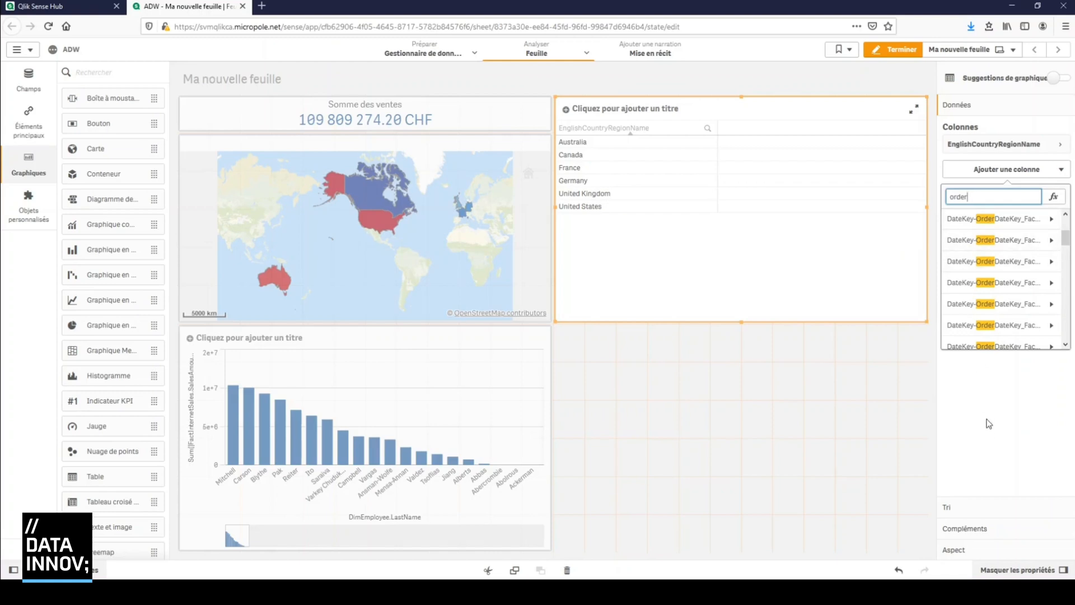
drag(975, 198, 883, 201)
key(BackSpace)
click(996, 423)
Add the count of FactInternetSales.SalesOrderNumber from the FactSales fields as a measure in the country table
click(19, 96)
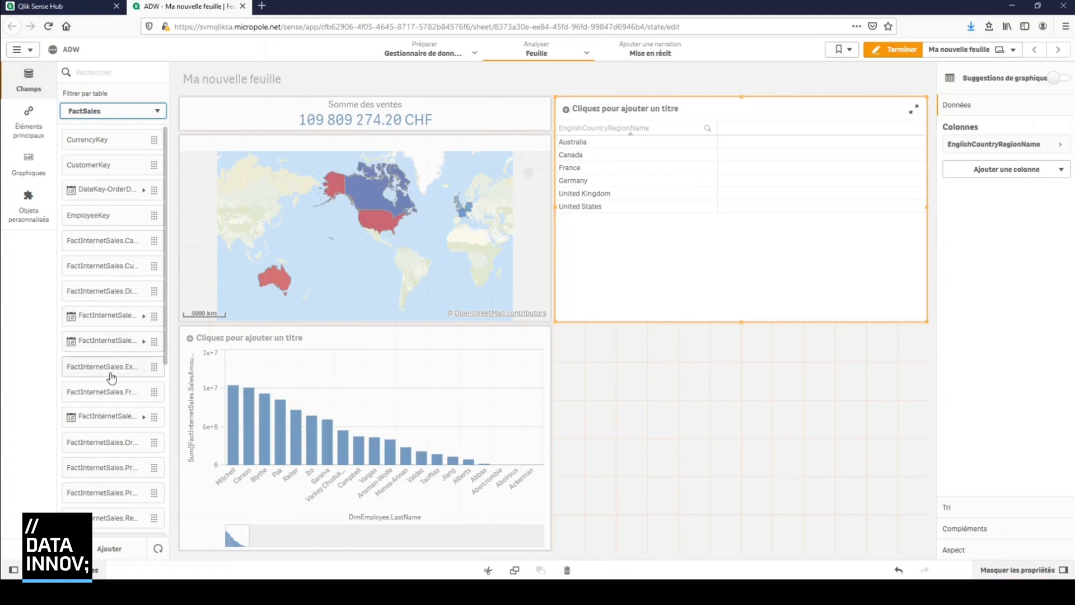
scroll(116, 334, down, 5)
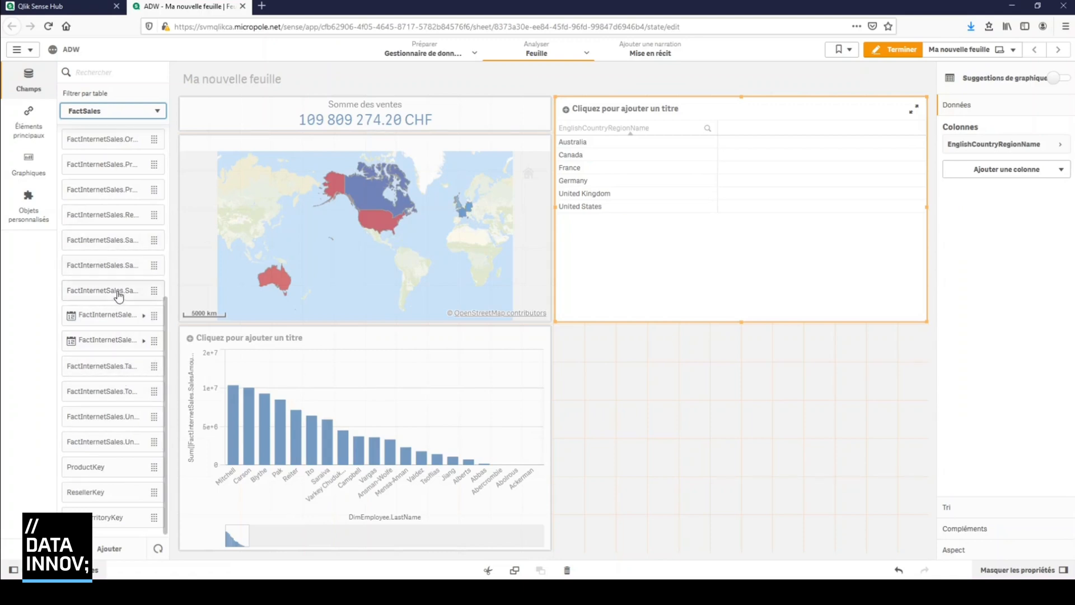
drag(118, 296, 762, 201)
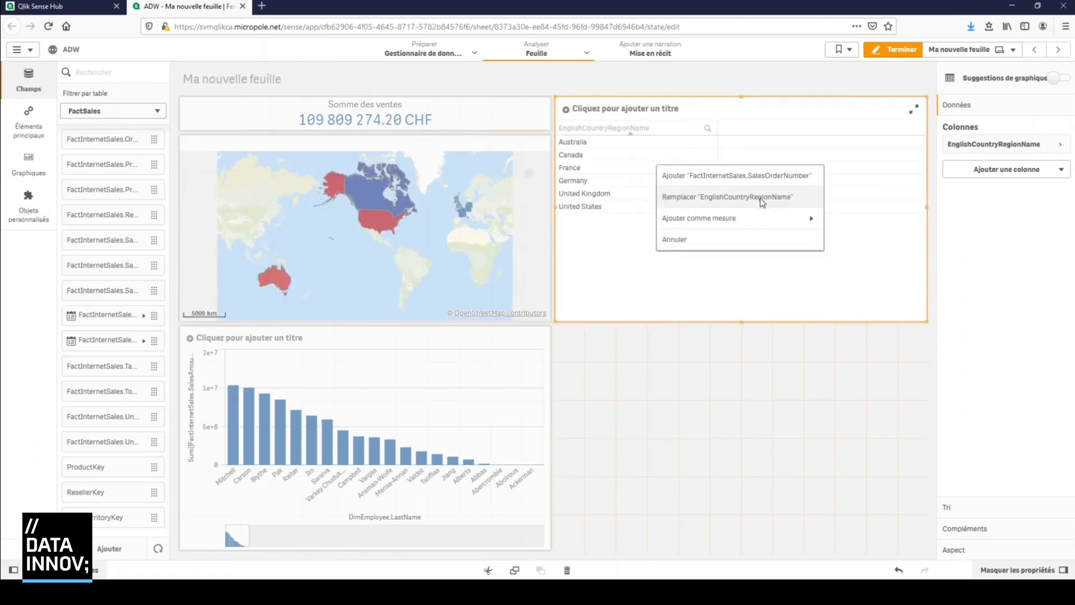
click(774, 224)
click(774, 221)
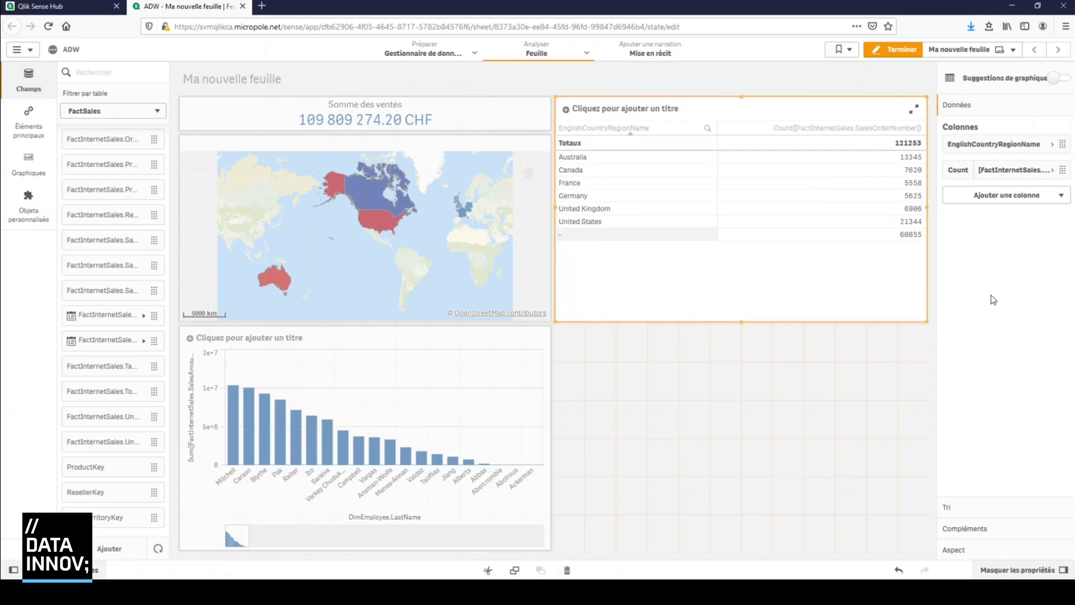
Change the table's measure expression to Count(distinct[FactInternetSales.SalesOrderNumber]) and apply it
click(1053, 171)
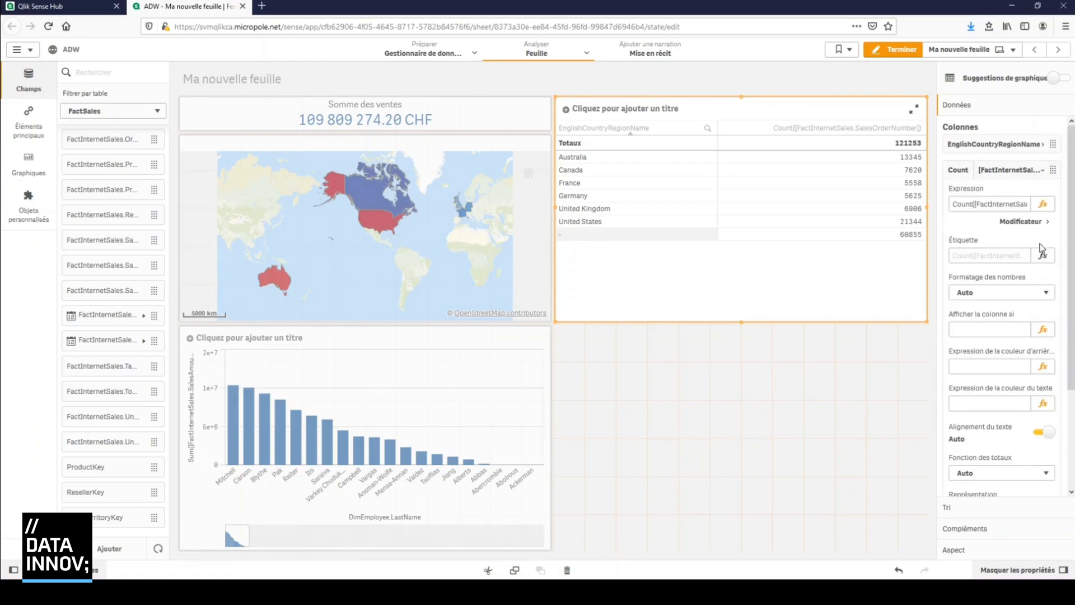
click(1043, 203)
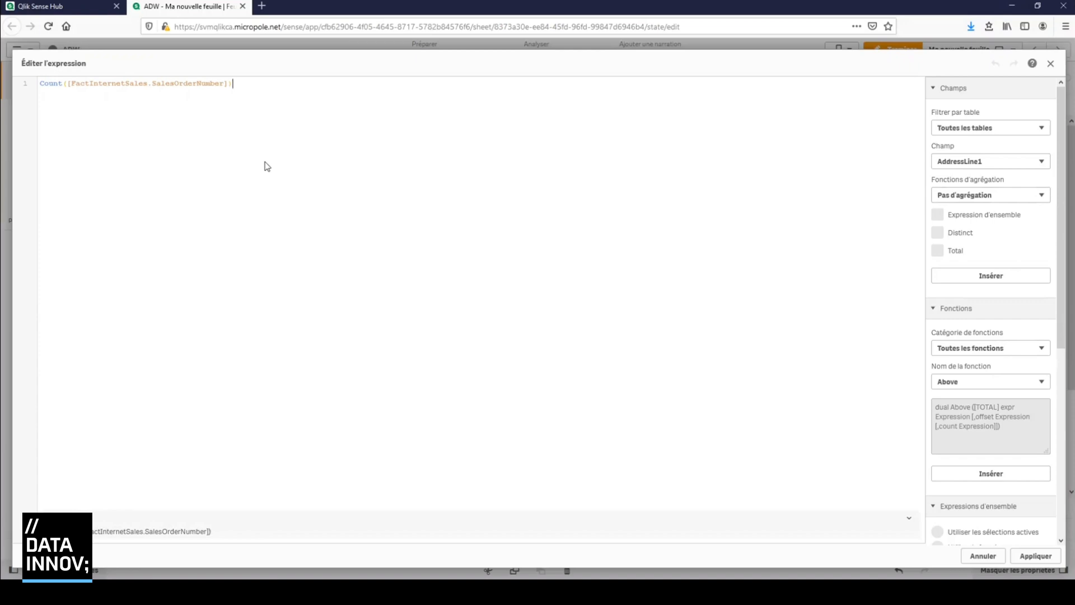
click(67, 84)
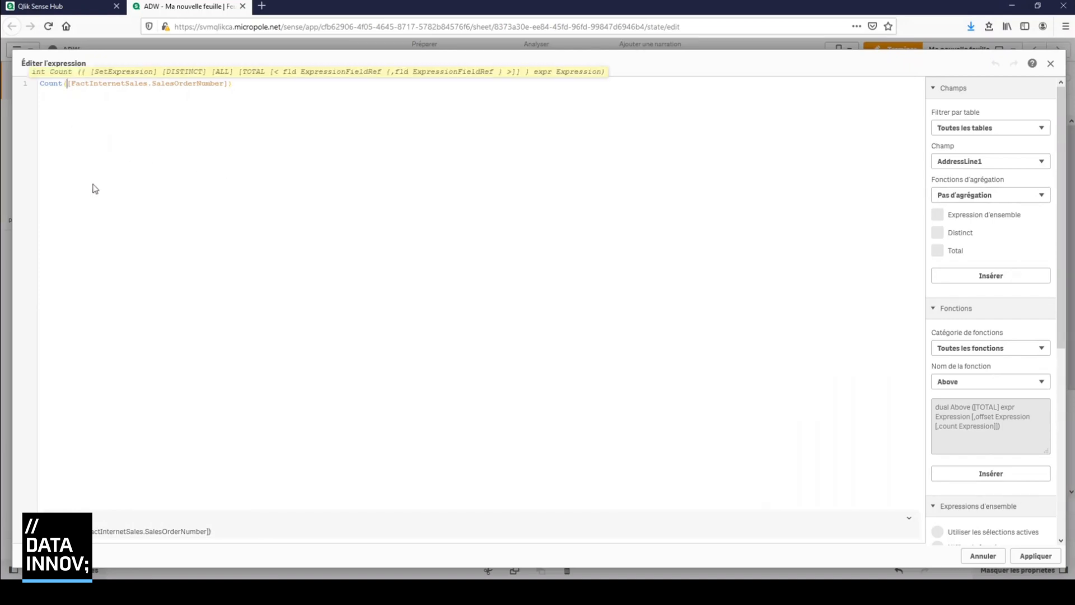
text(dist)
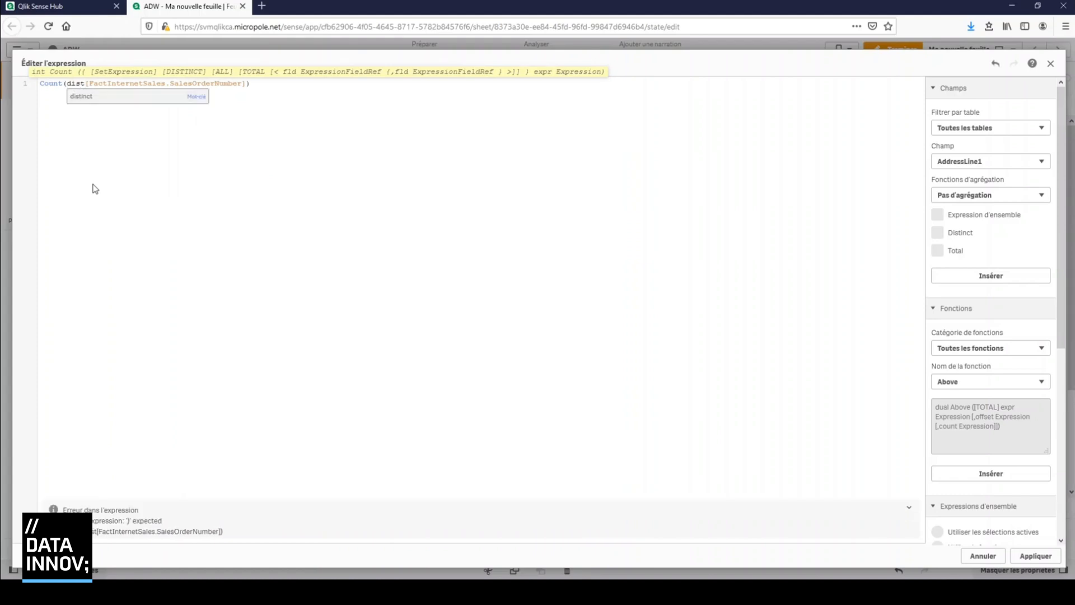
click(86, 97)
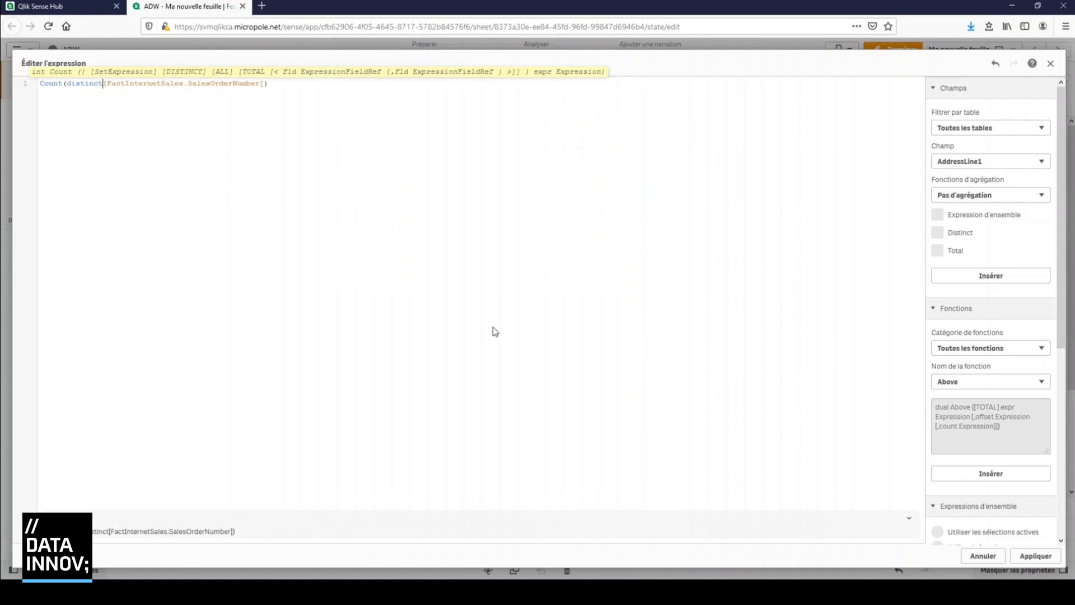
click(1045, 556)
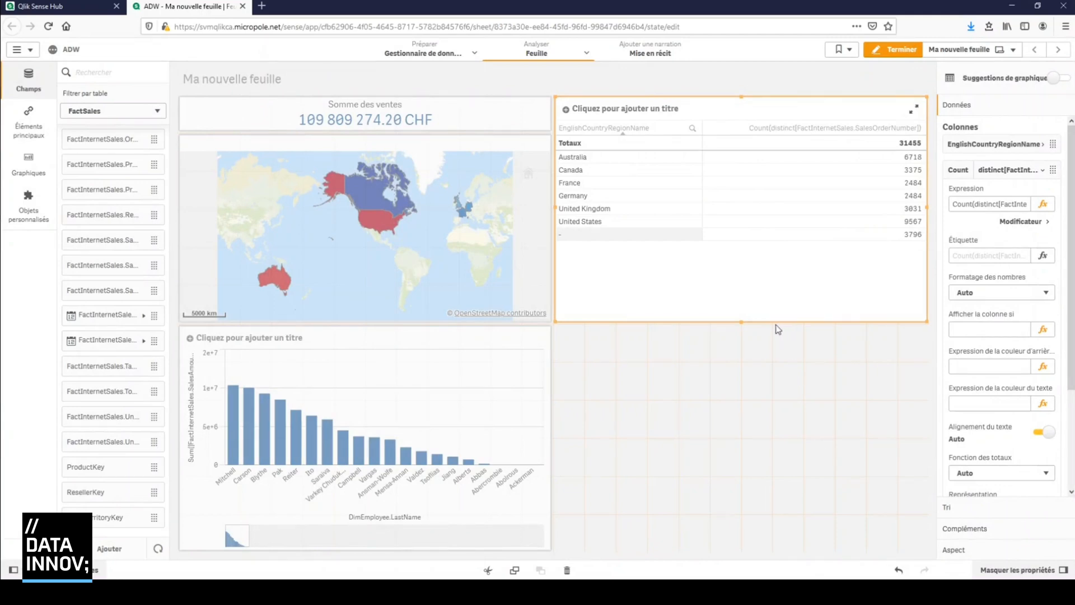
Shorten the table to fit its rows, and place a line chart directly below it, extended to the table's height
drag(739, 326, 737, 254)
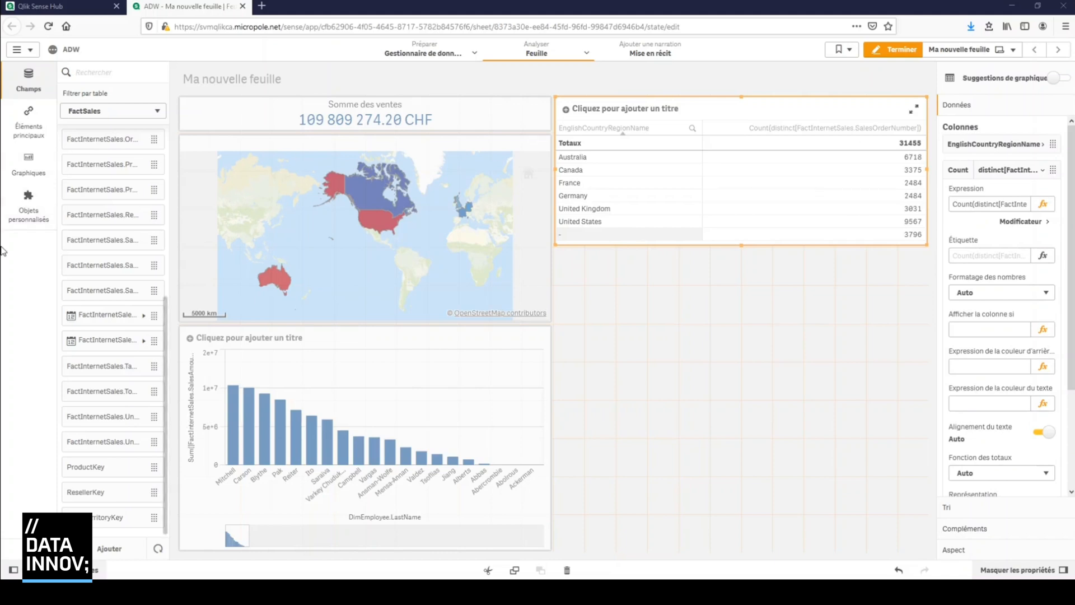
click(24, 172)
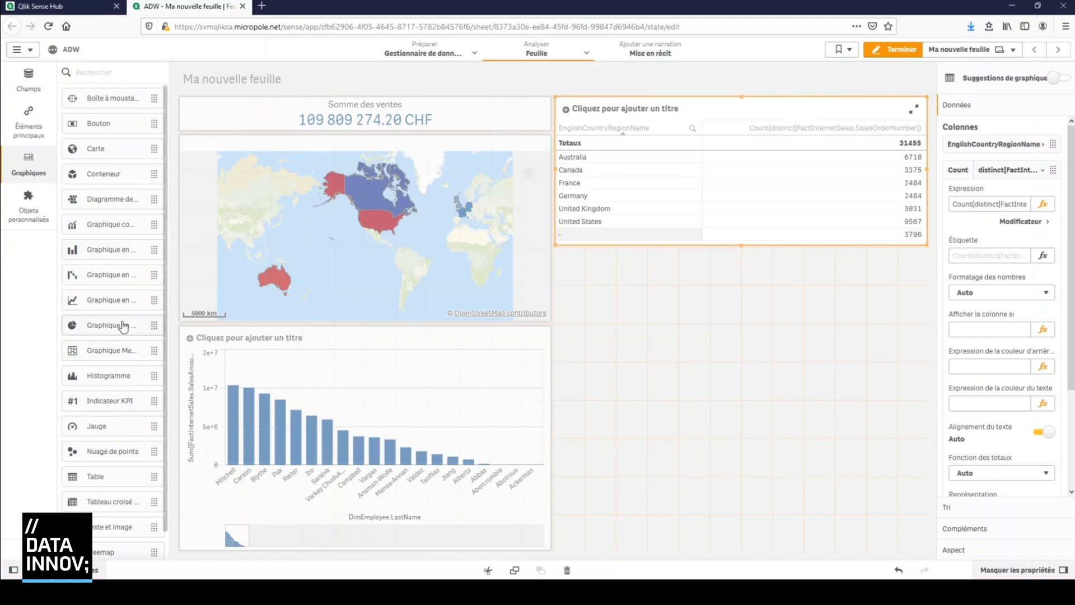
drag(121, 303, 747, 325)
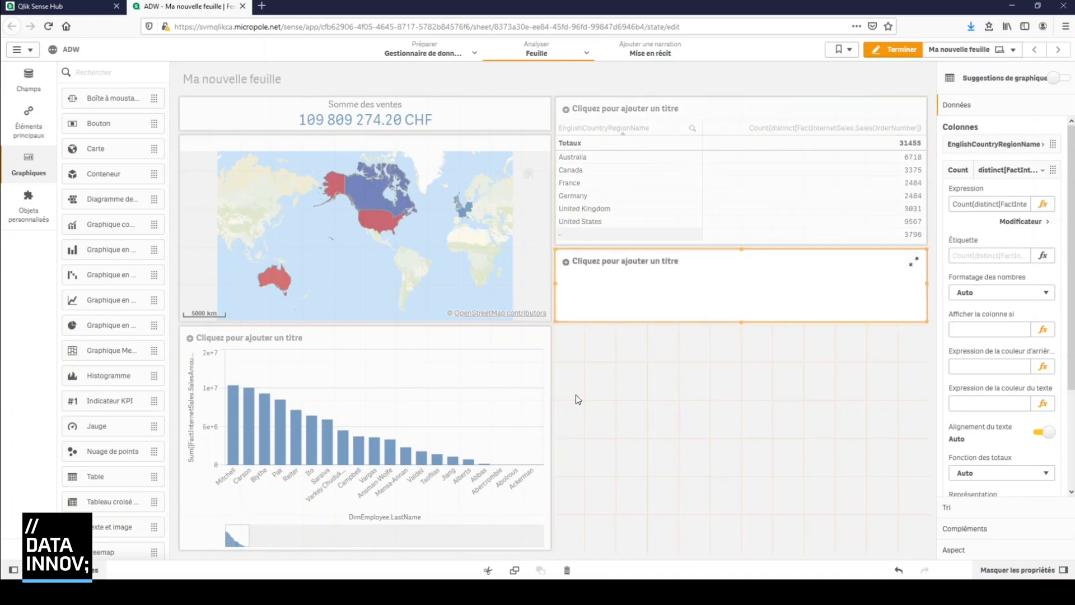
drag(741, 322, 752, 399)
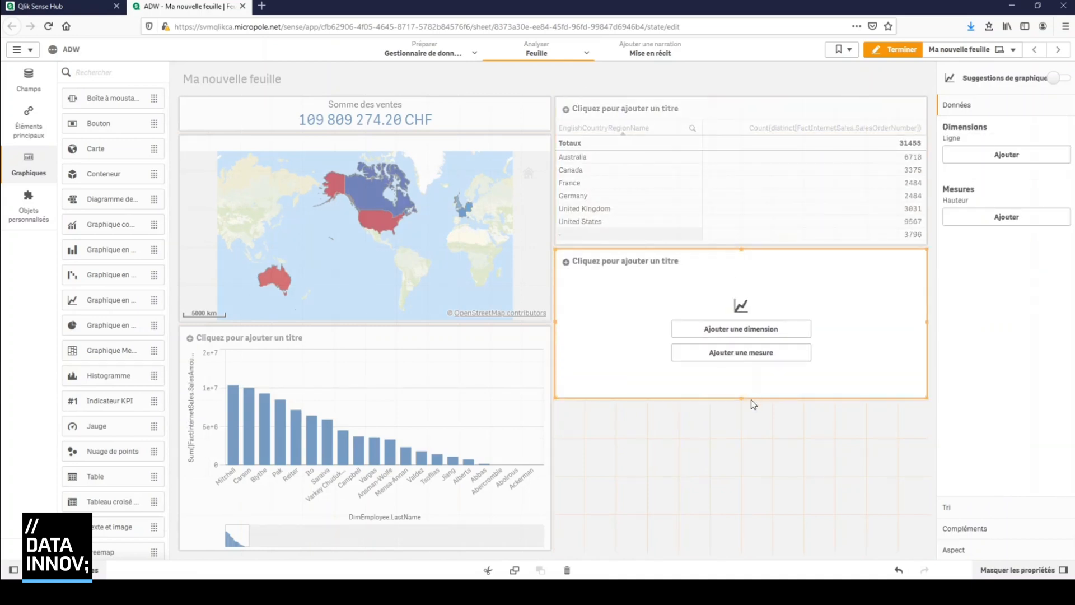
Add the order-date field listed directly after FactInternetSales.OrderDate.Year as the line chart's dimension, searching for "orderdate"
click(754, 335)
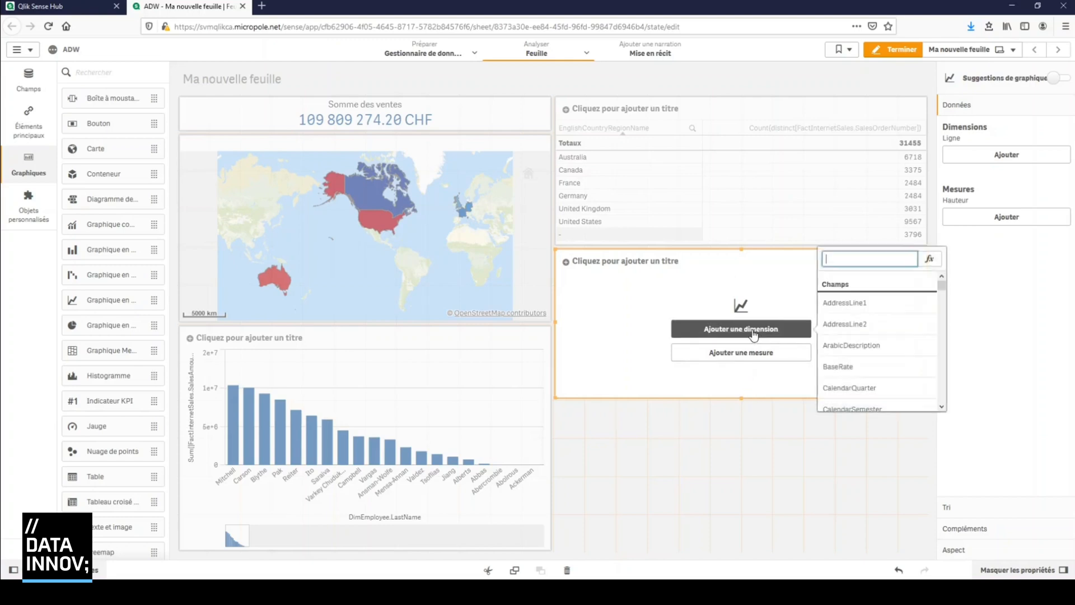
text(orderdate)
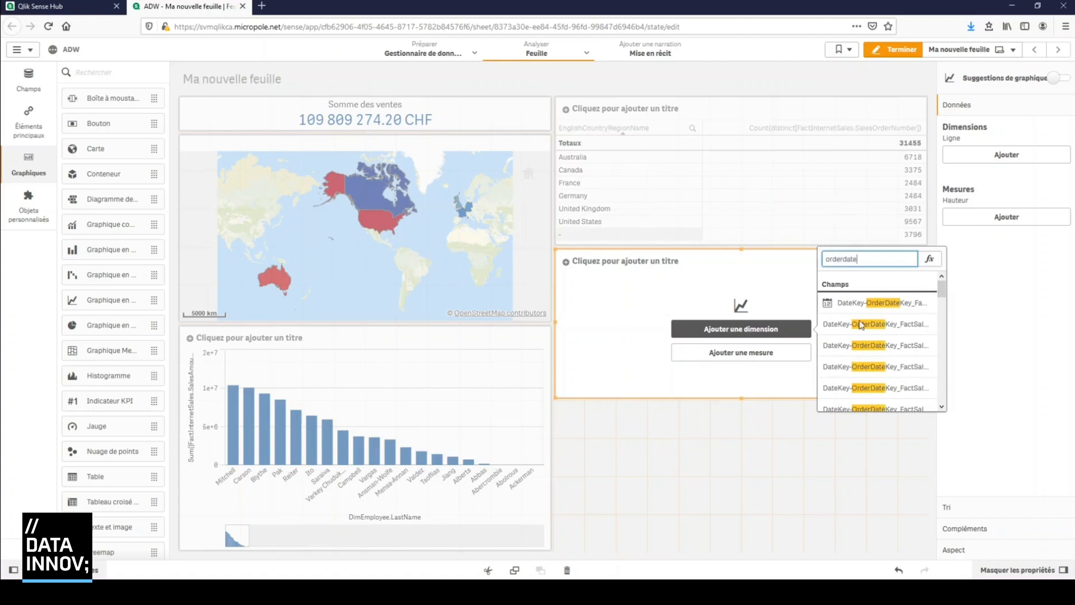
scroll(907, 351, down, 2)
scroll(907, 351, down, 5)
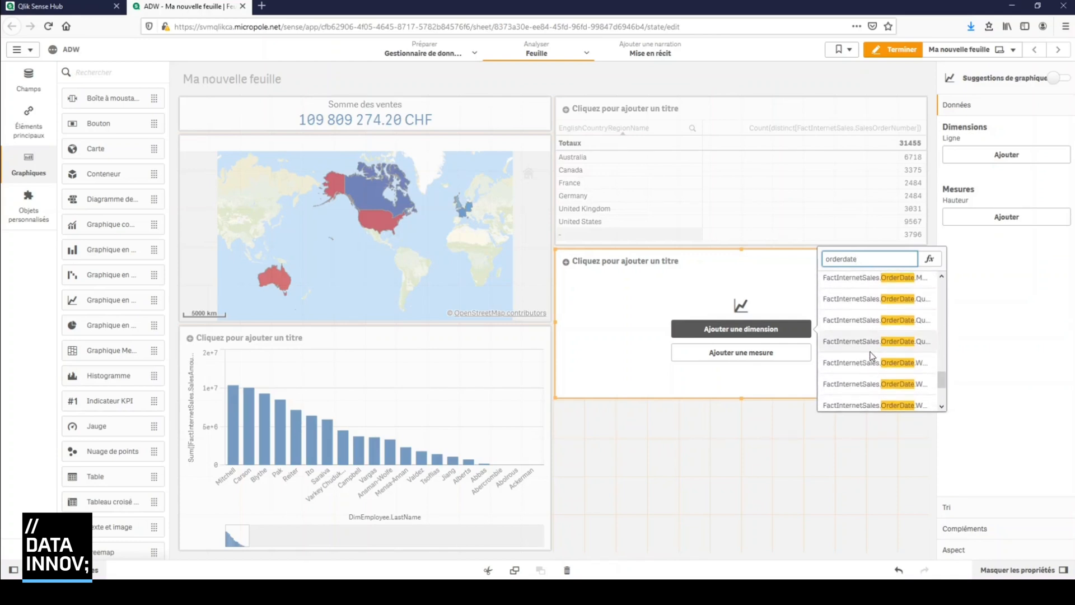
scroll(872, 356, down, 3)
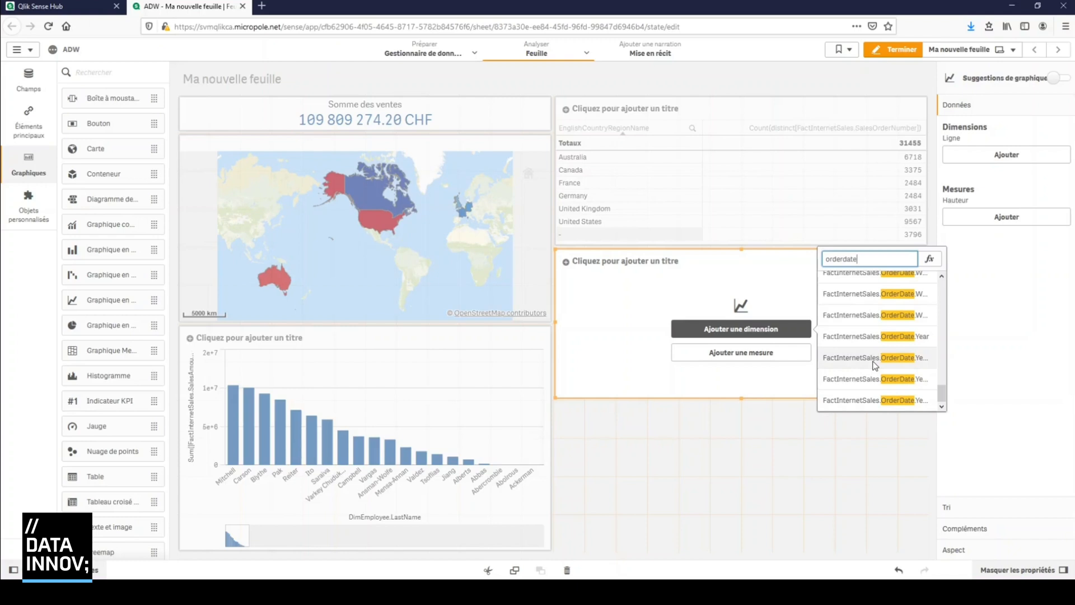
click(874, 361)
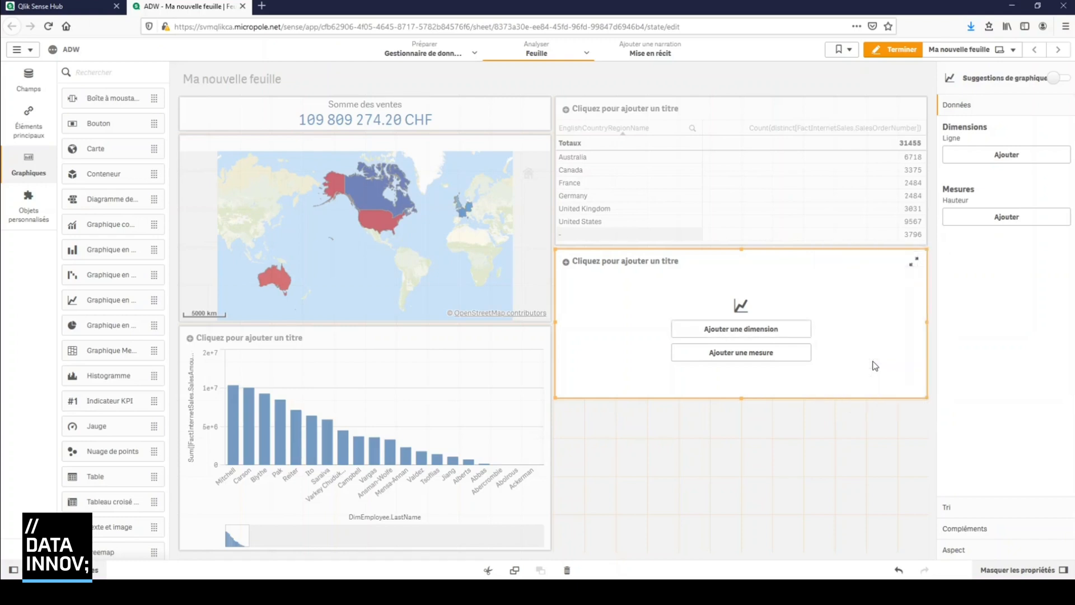
Add the sum of FactInternetSales.SalesAmount as the line chart's measure, searching for "salesam", and view the chart at full size
click(727, 358)
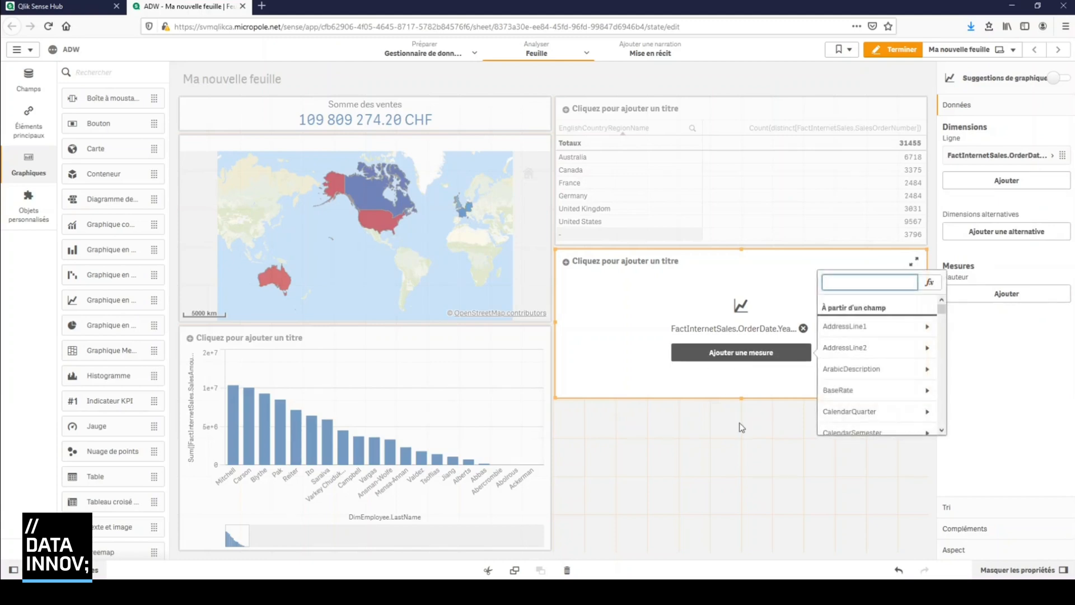
text(salesam)
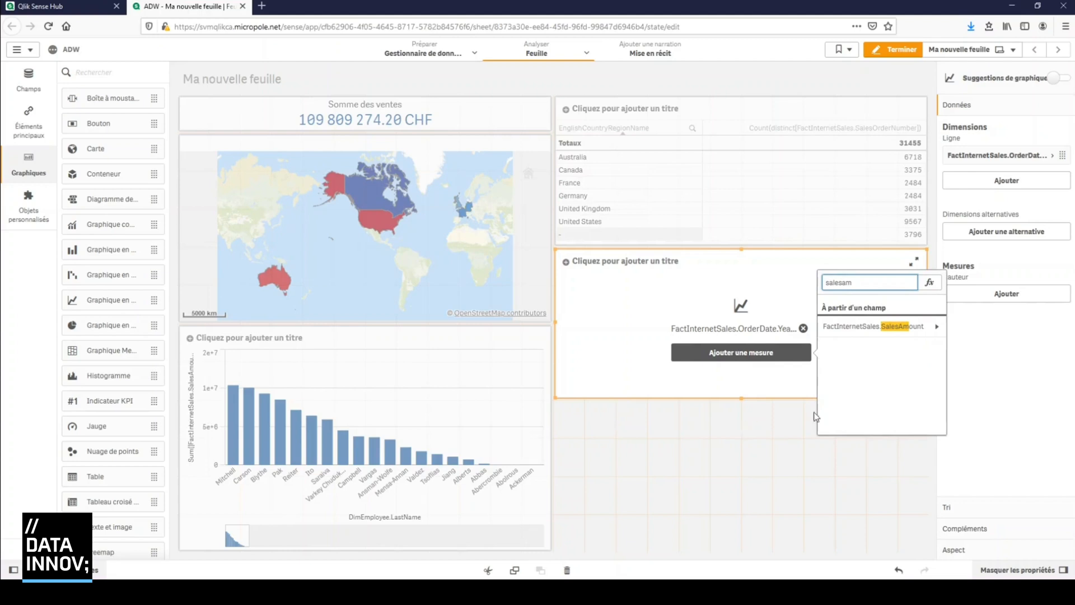
click(914, 328)
click(913, 328)
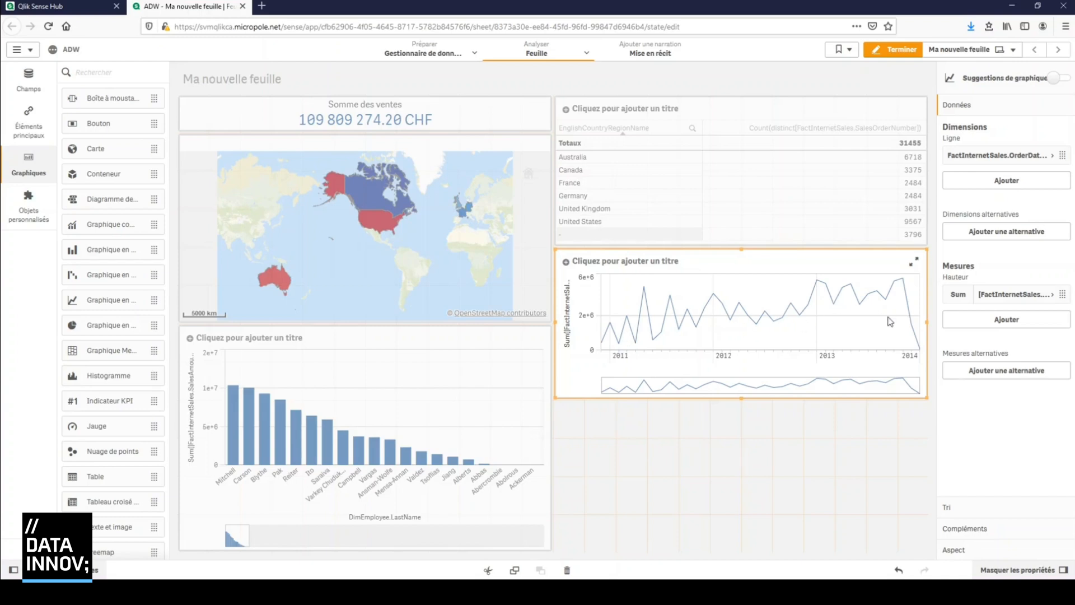
click(914, 262)
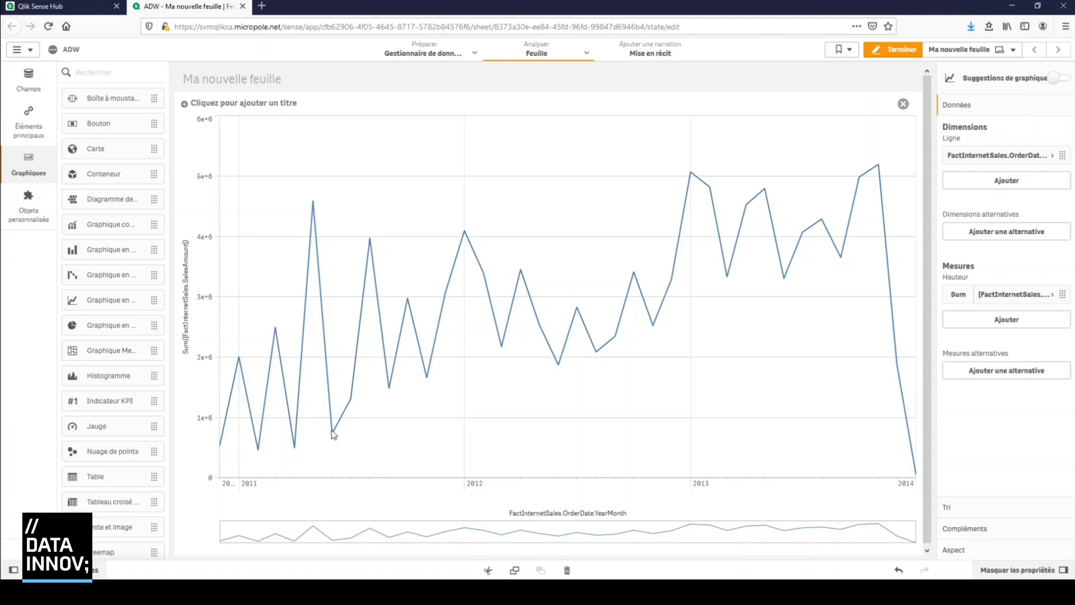
click(903, 104)
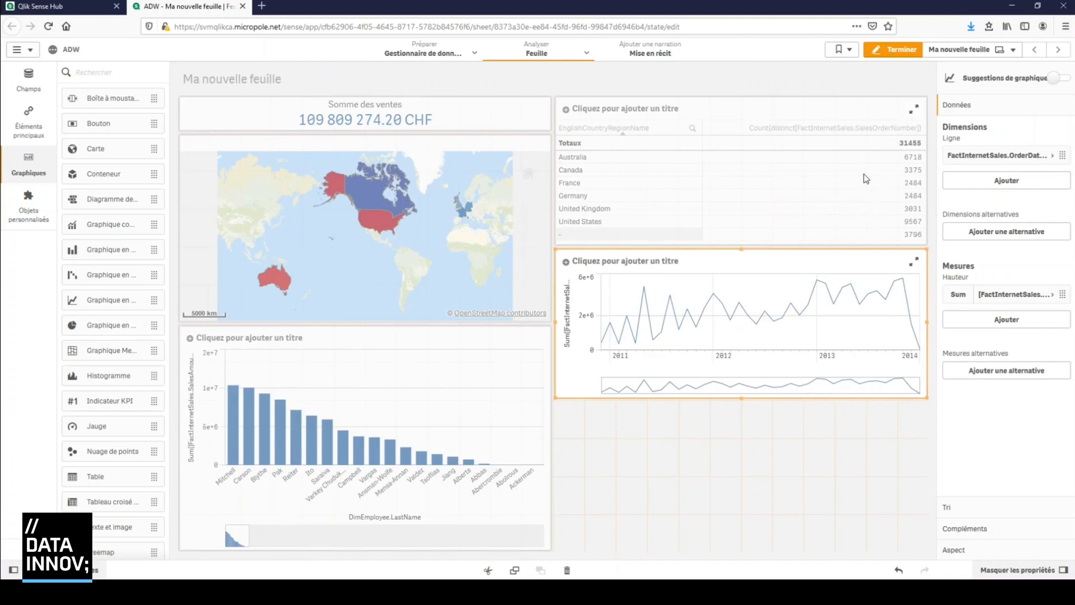
Test the sheet outside edit mode by filtering to 2013 in the line chart, then clear the selection and resume editing
click(892, 52)
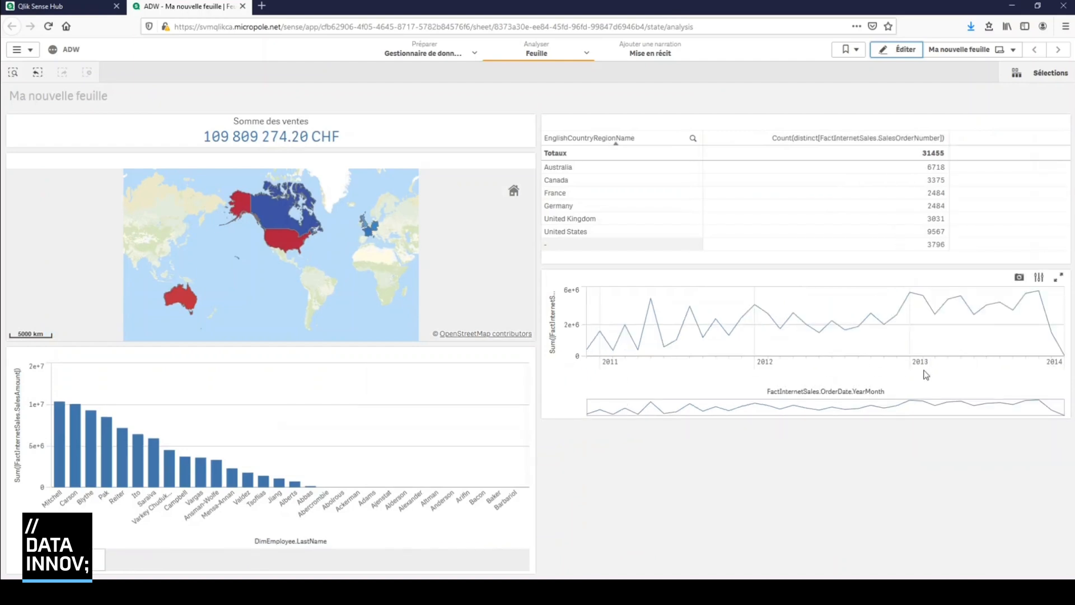
drag(920, 366, 1033, 302)
click(1053, 256)
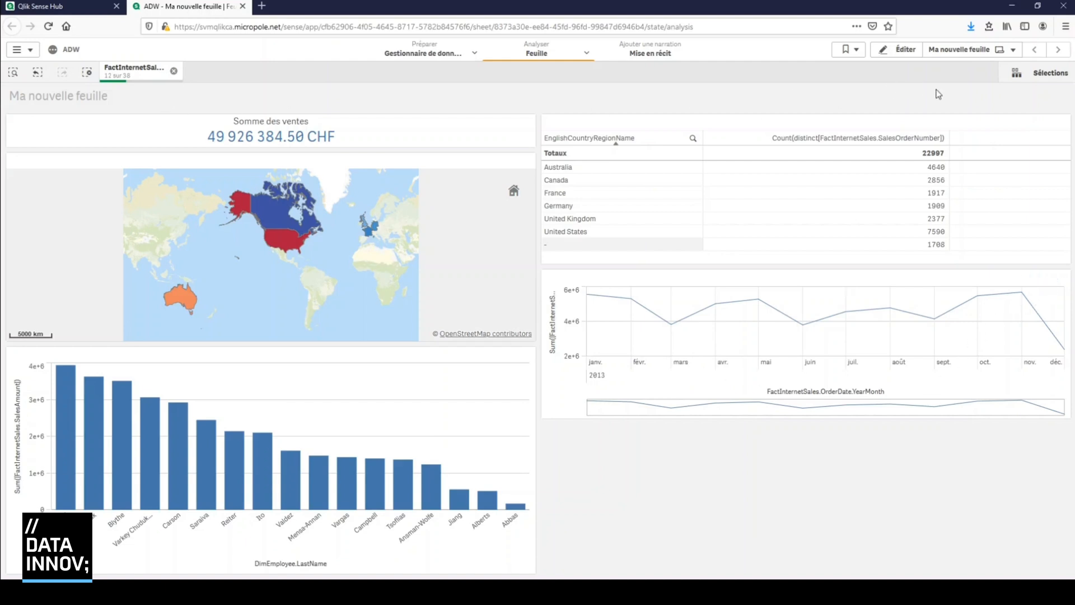
click(175, 71)
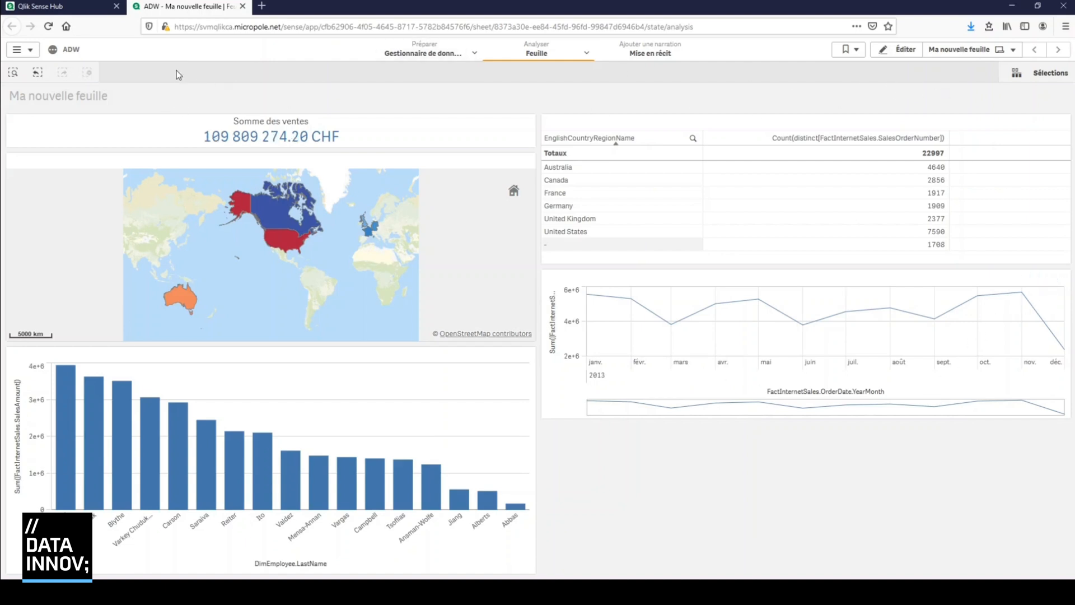
click(897, 49)
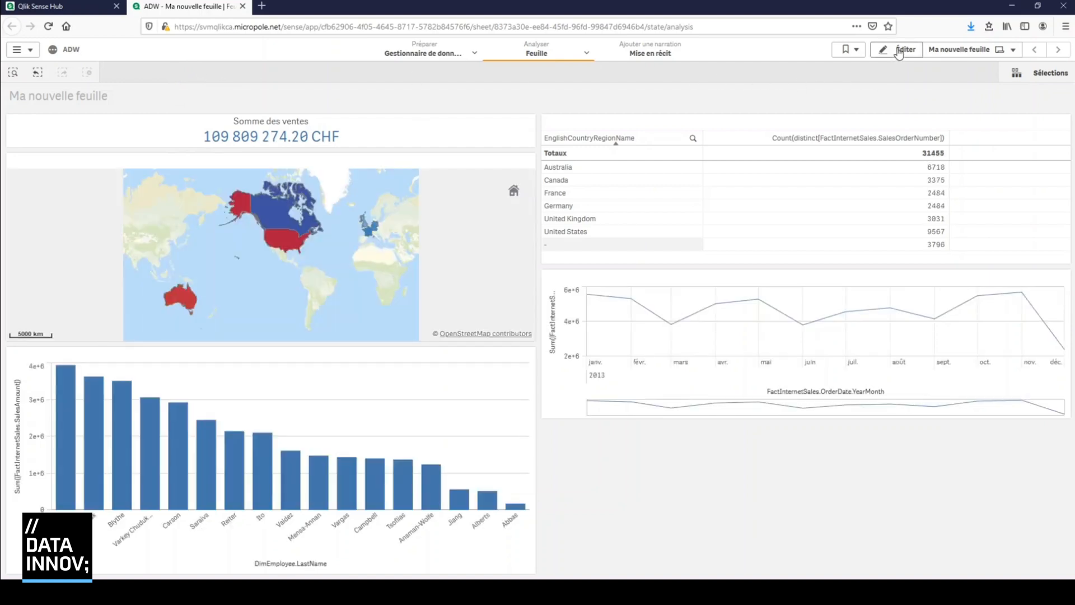
Place a bar chart in the empty area directly below the line chart
click(881, 271)
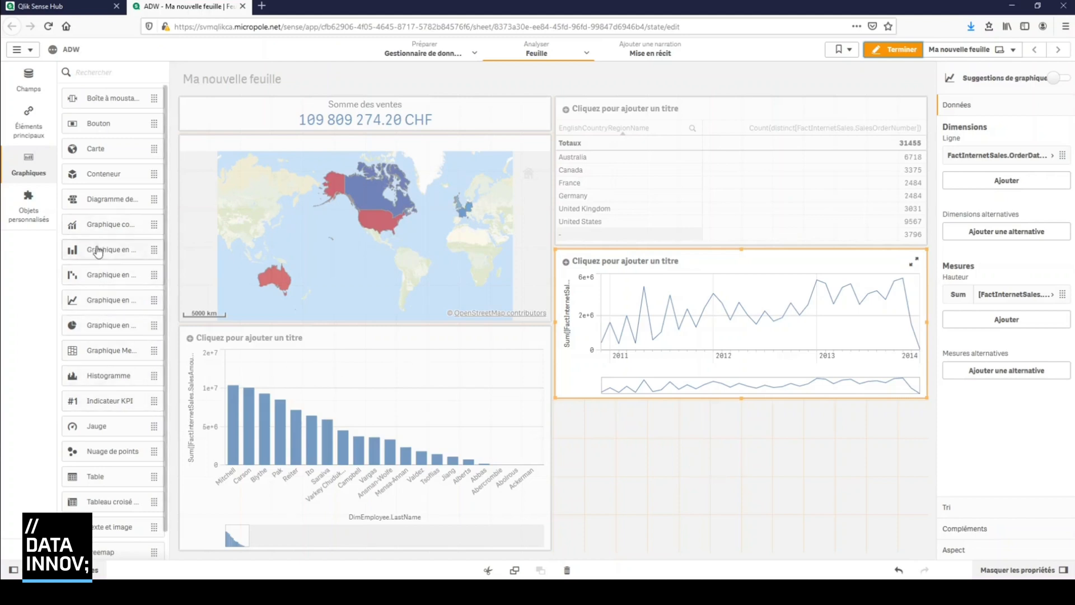
drag(98, 252, 630, 448)
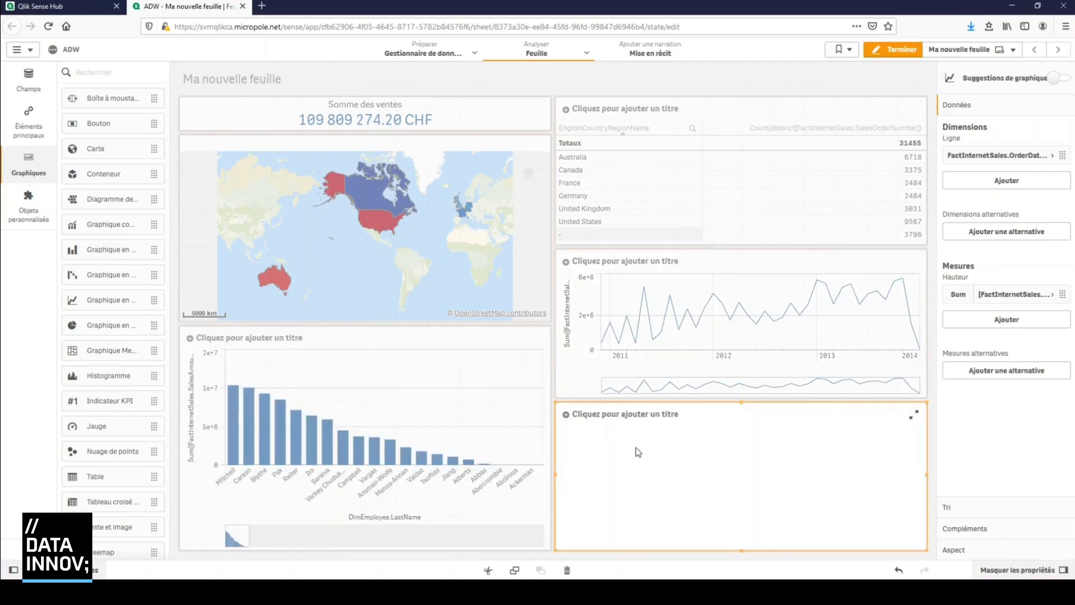
Add EnglishProductName as the new bar chart's dimension, searching for "productname"
click(736, 488)
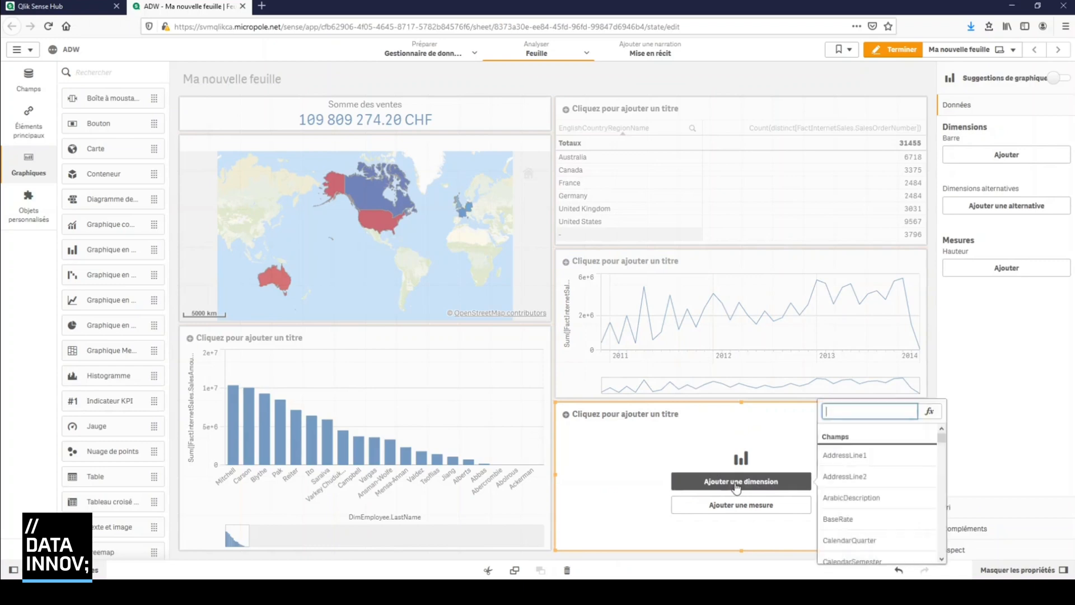
text(prdocut)
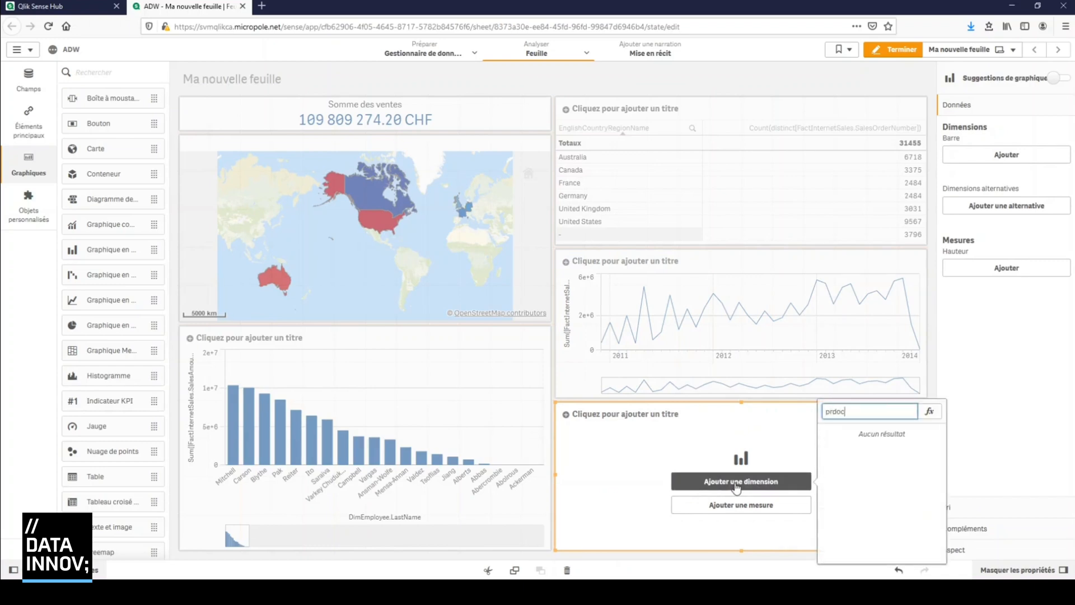
key(BackSpace)
key(BackSpace)
key(BackSpace)
key(BackSpace)
key(BackSpace)
text(od)
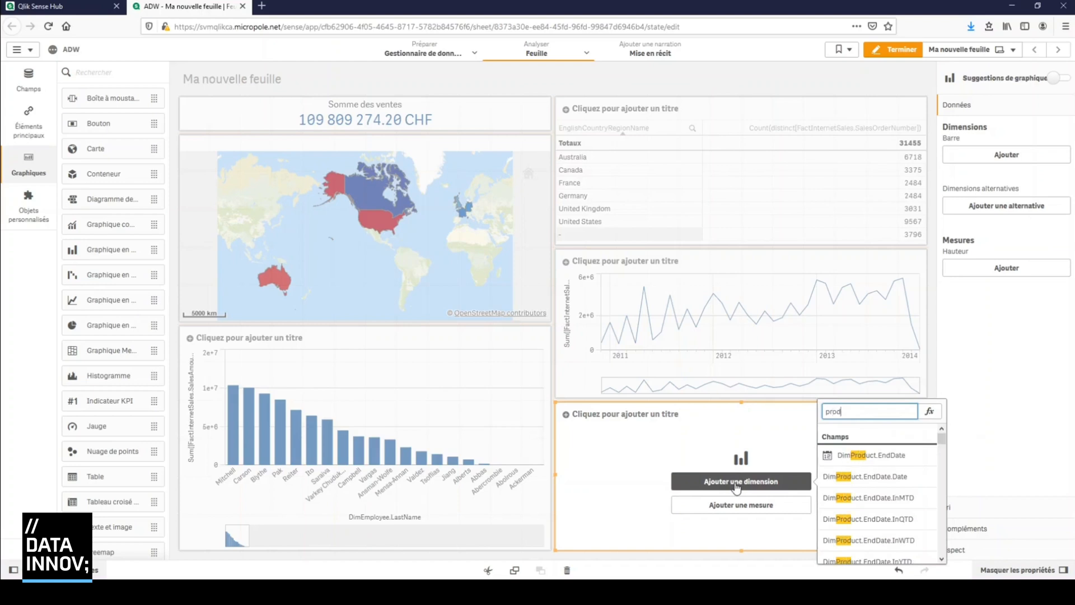
text(uct)
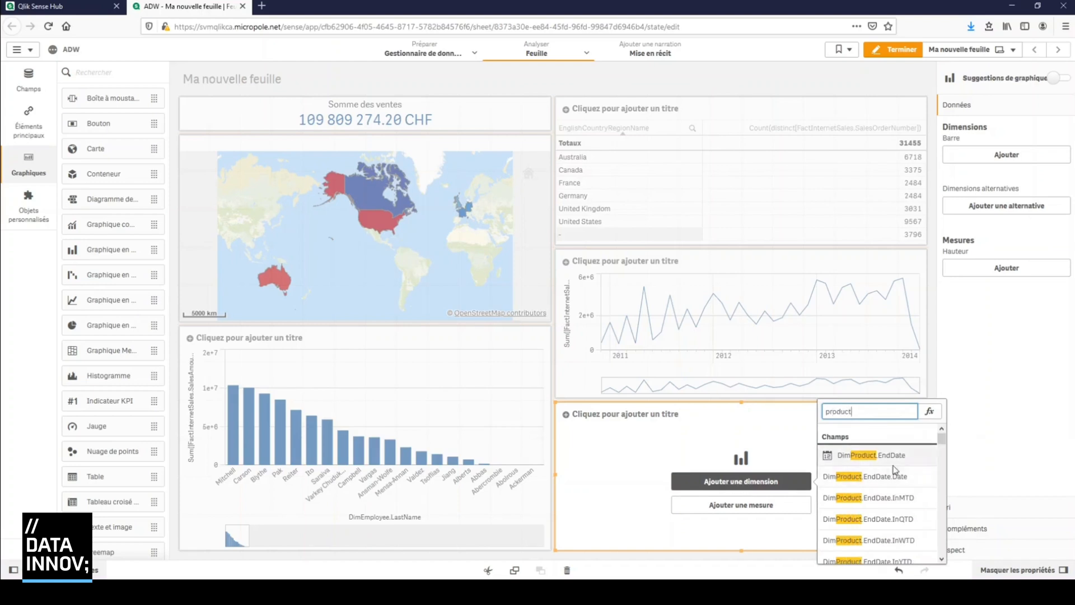
scroll(894, 469, down, 10)
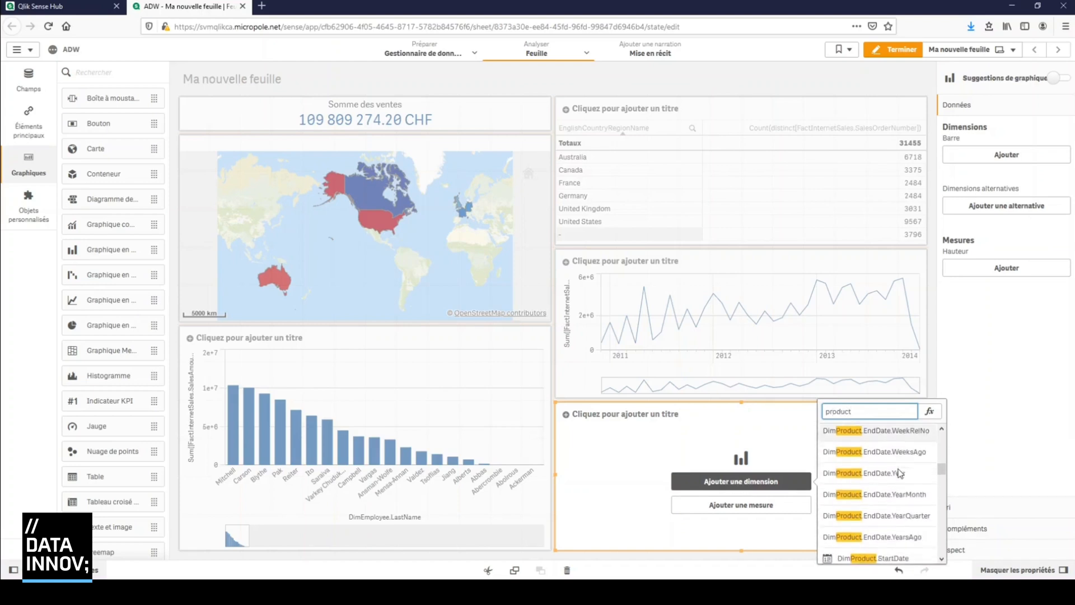
scroll(899, 472, down, 5)
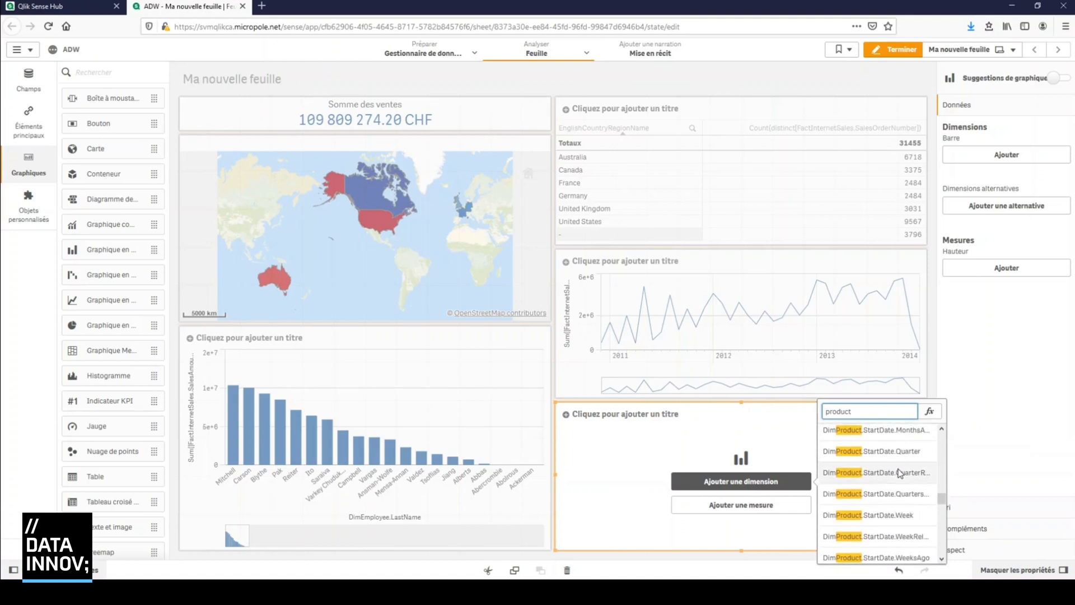
scroll(899, 472, down, 3)
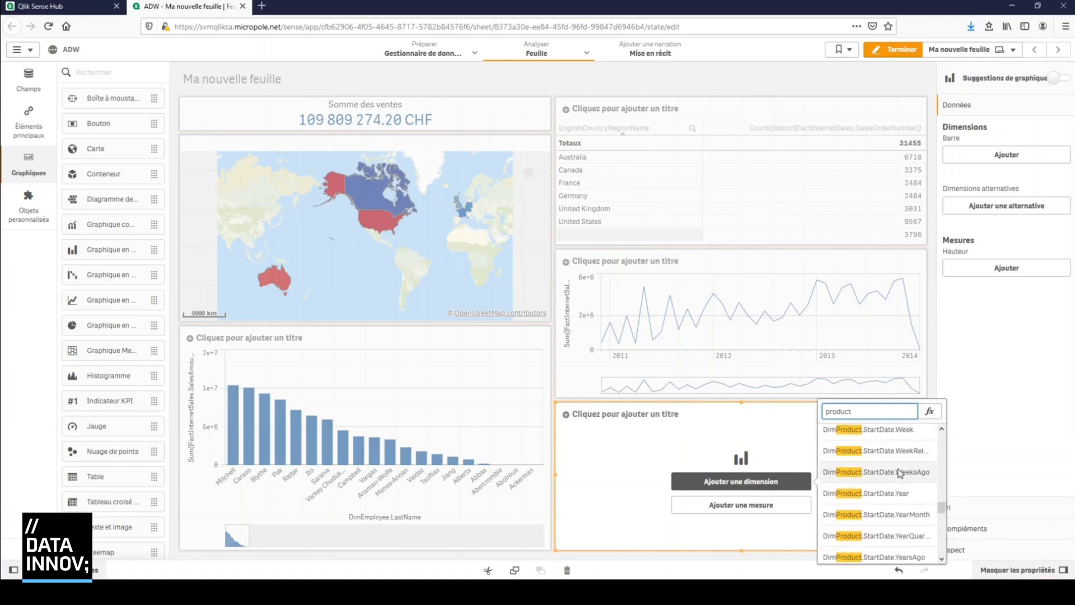
scroll(898, 474, up, 9)
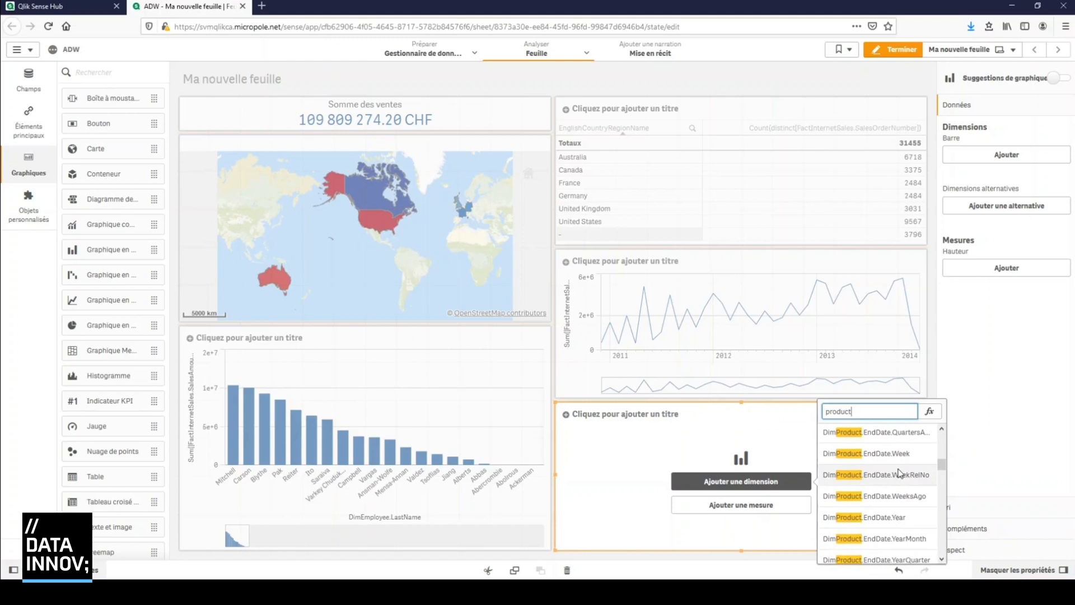
scroll(899, 473, up, 3)
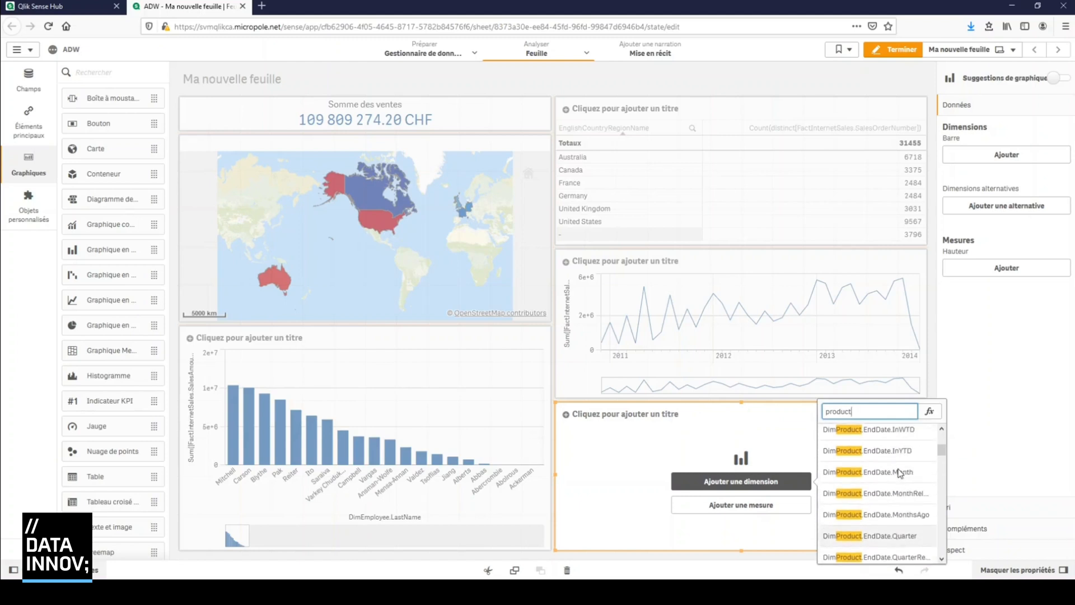
scroll(899, 472, up, 2)
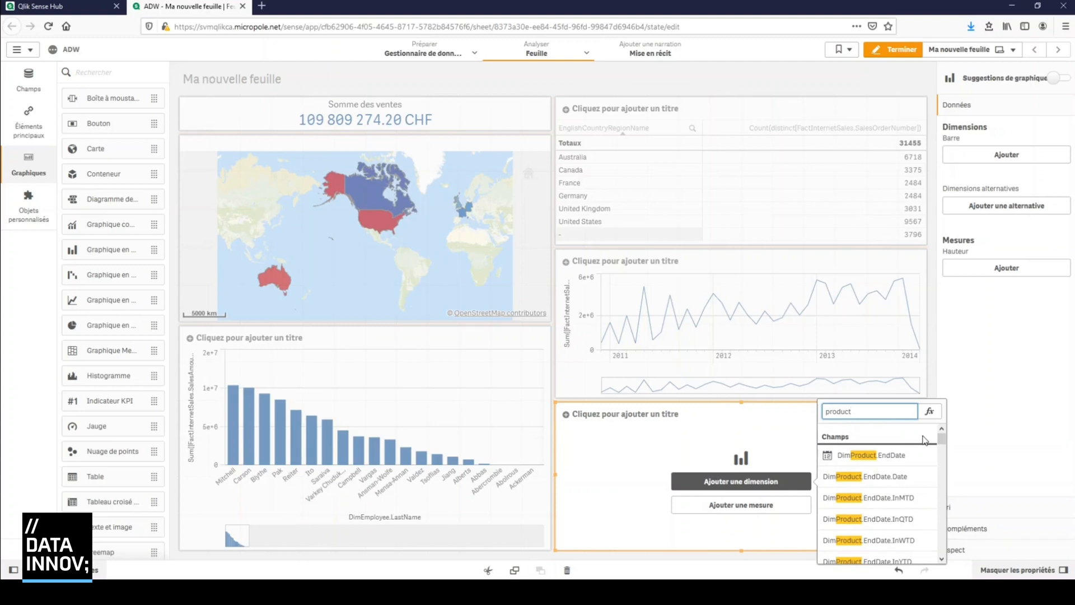
text(name)
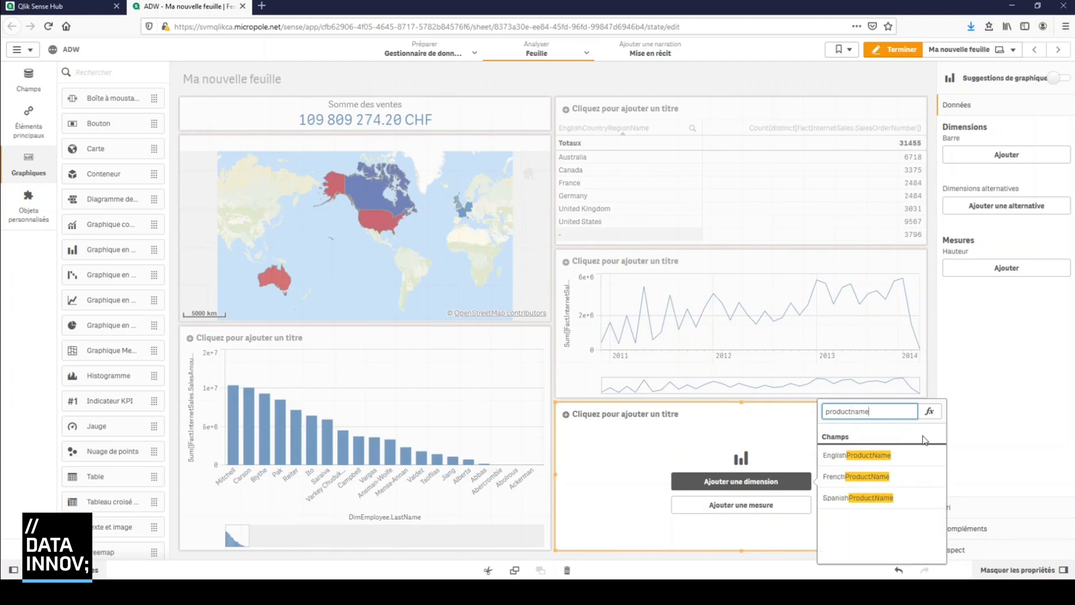
click(868, 456)
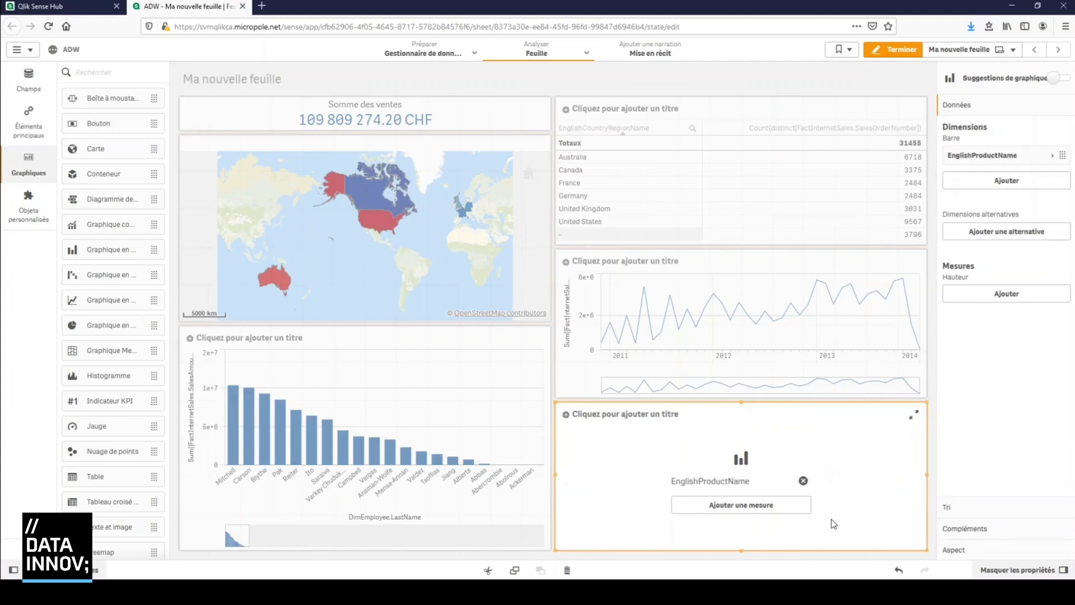
Add the sum of FactInternetSales.SalesAmount as the product bar chart's measure, searching for "salesam"
click(740, 524)
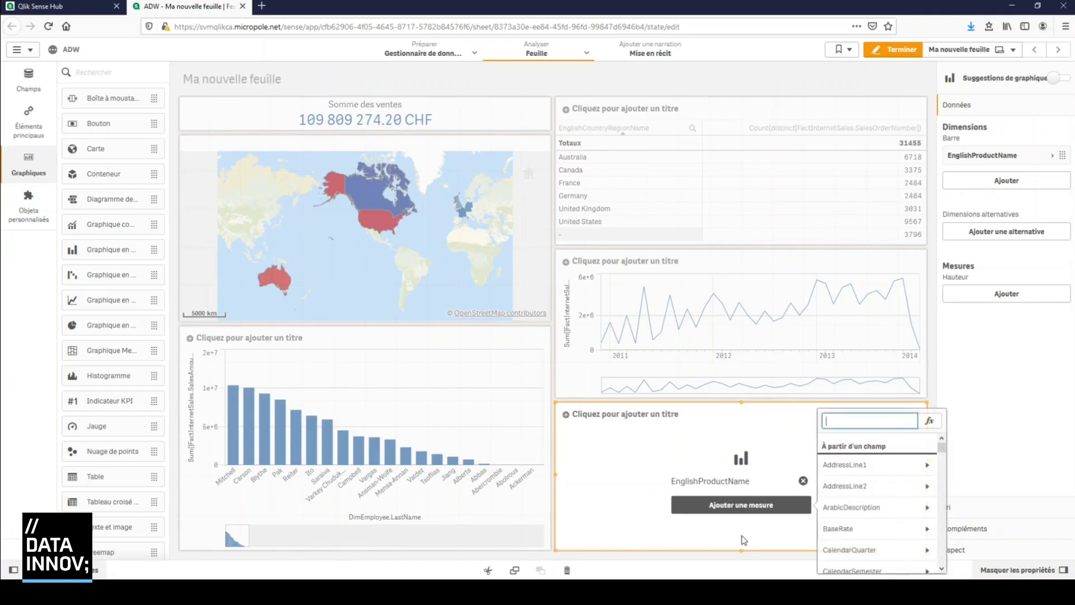
text(salesam)
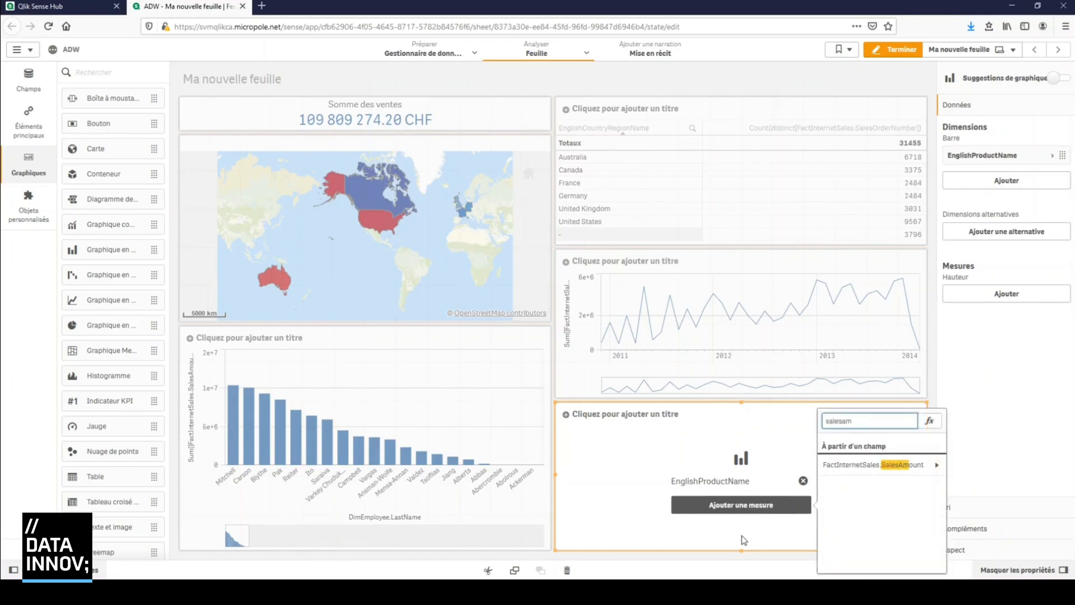
click(843, 466)
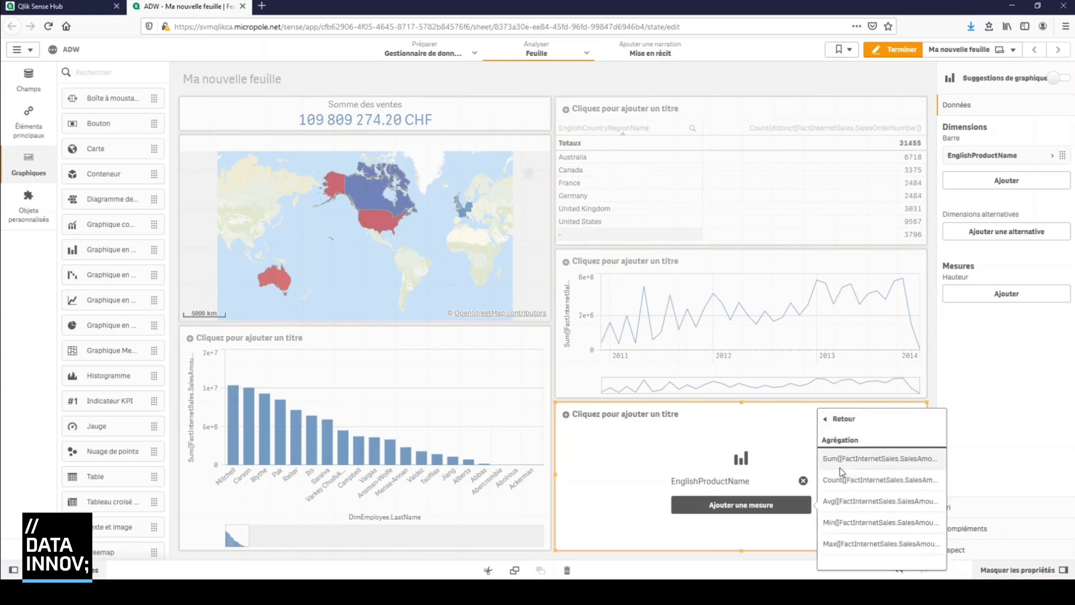
click(841, 460)
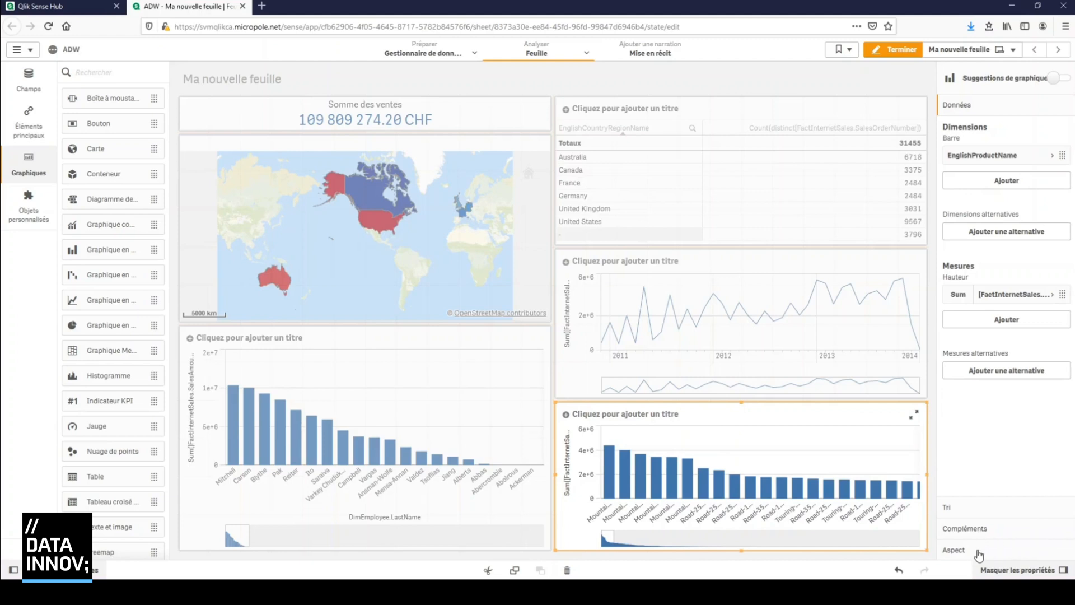
Set the number of x-axis values of the product bar chart to custom, with a maximum of 10
click(953, 506)
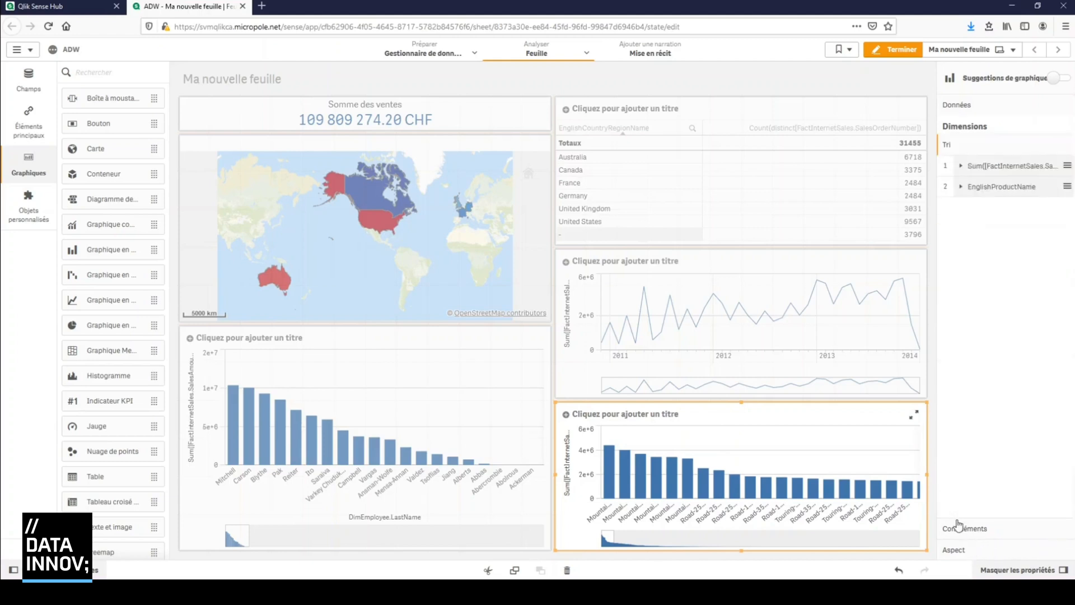
click(961, 550)
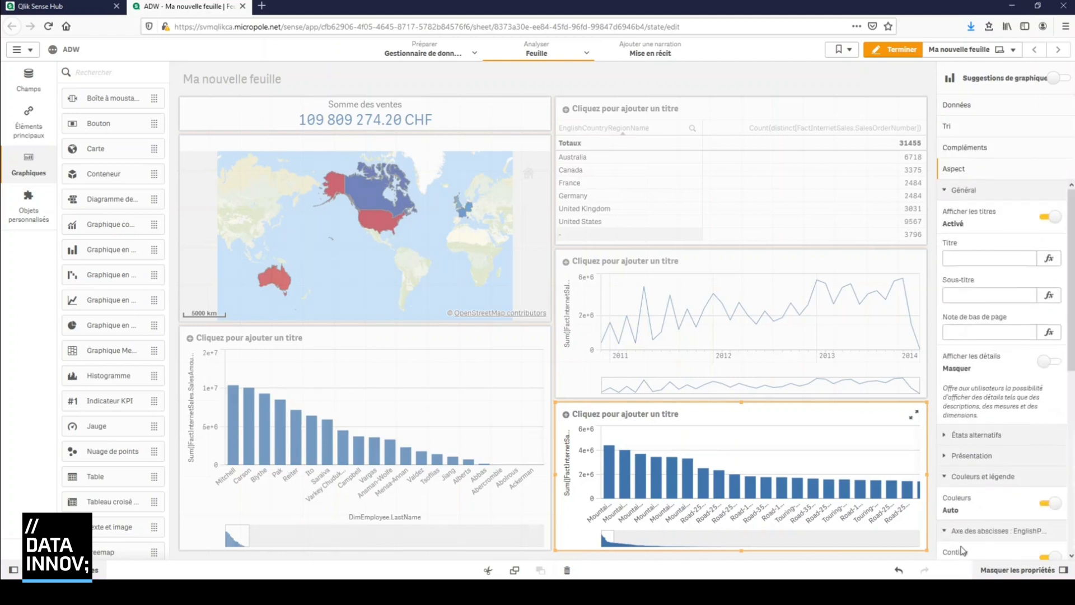
click(961, 191)
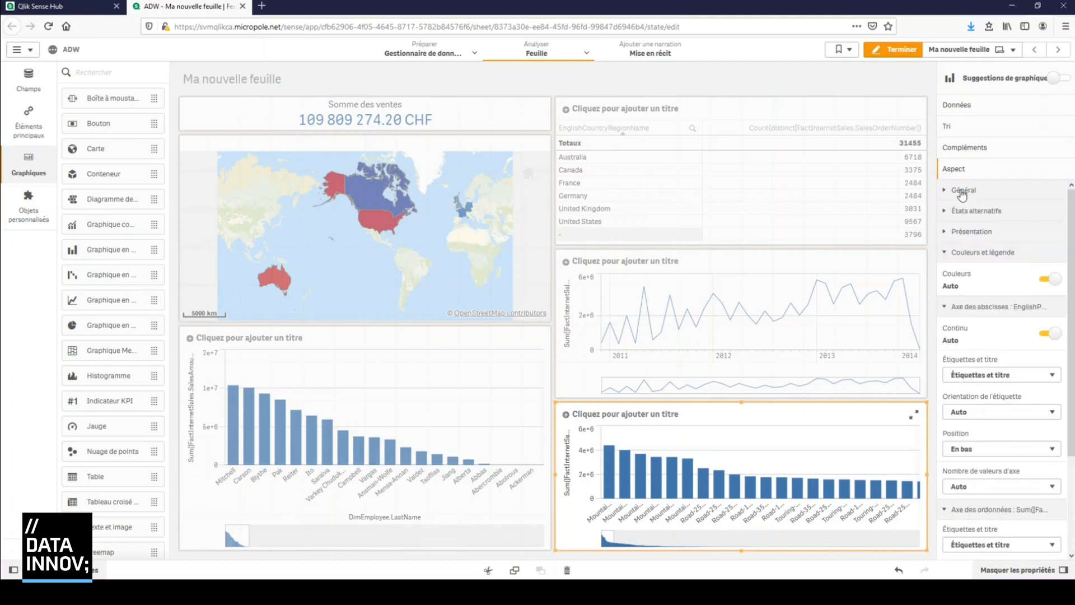
click(957, 254)
click(953, 274)
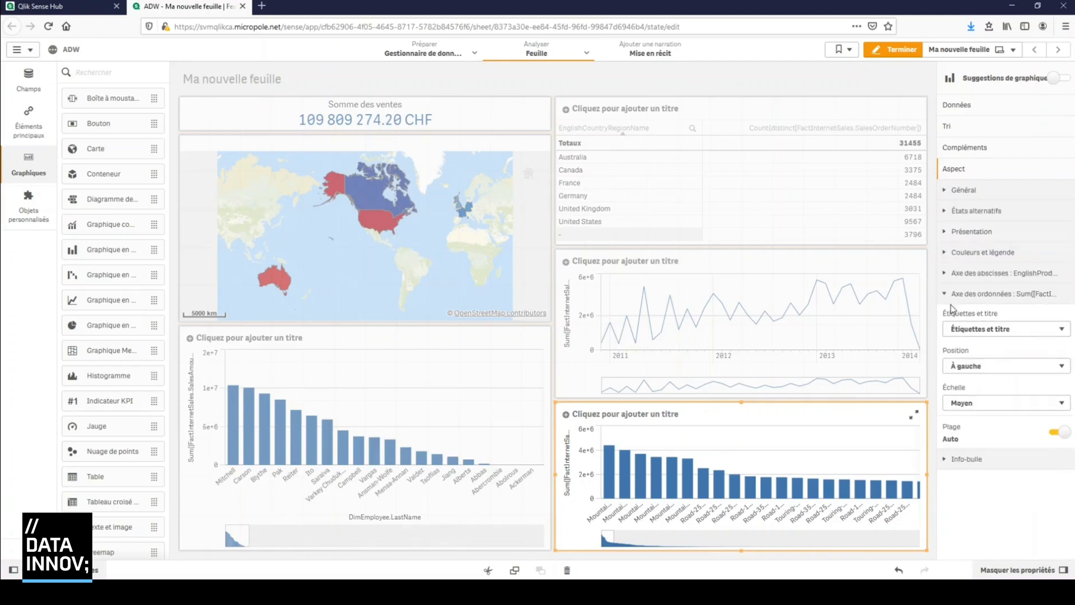
click(952, 274)
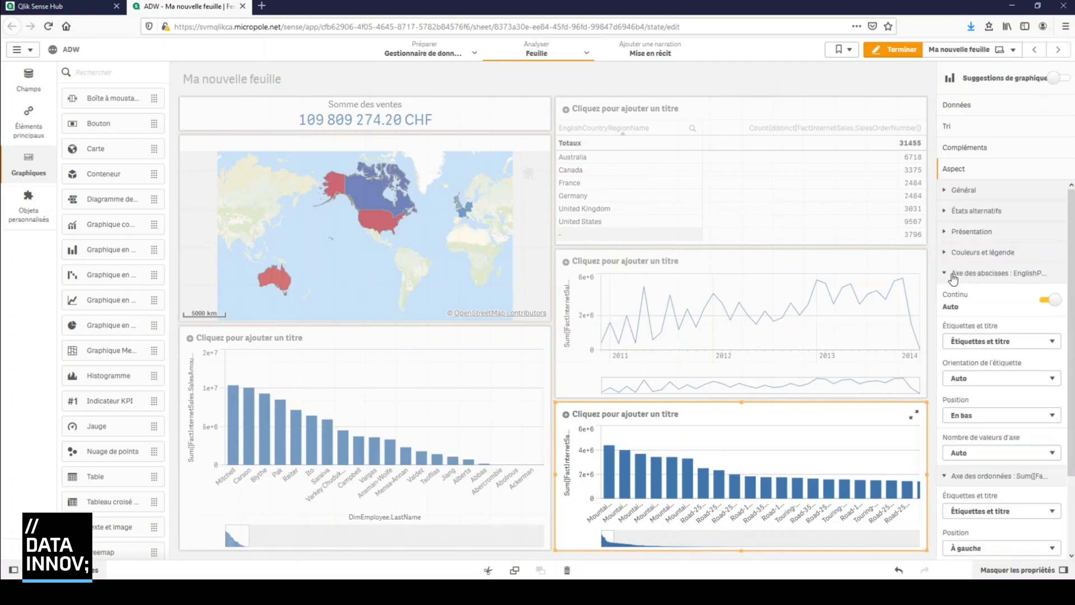
scroll(1003, 386, down, 3)
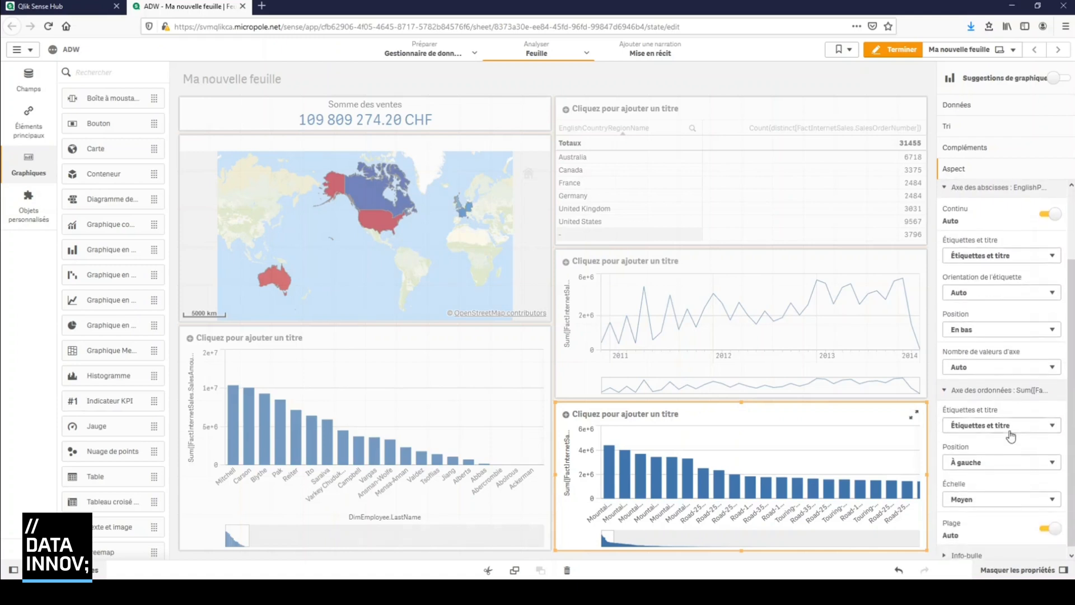
click(1012, 368)
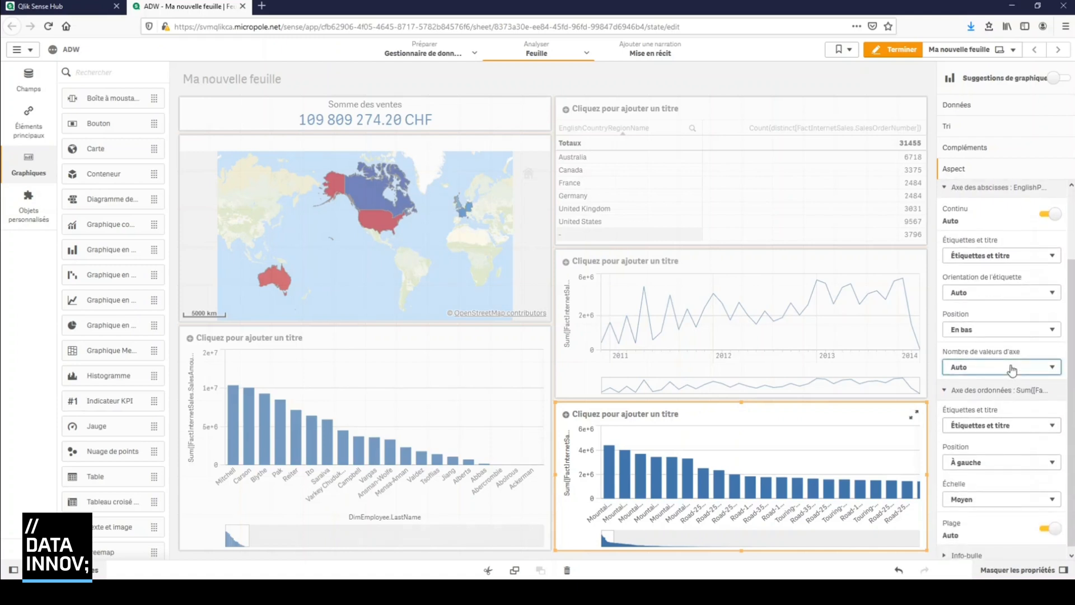
click(999, 410)
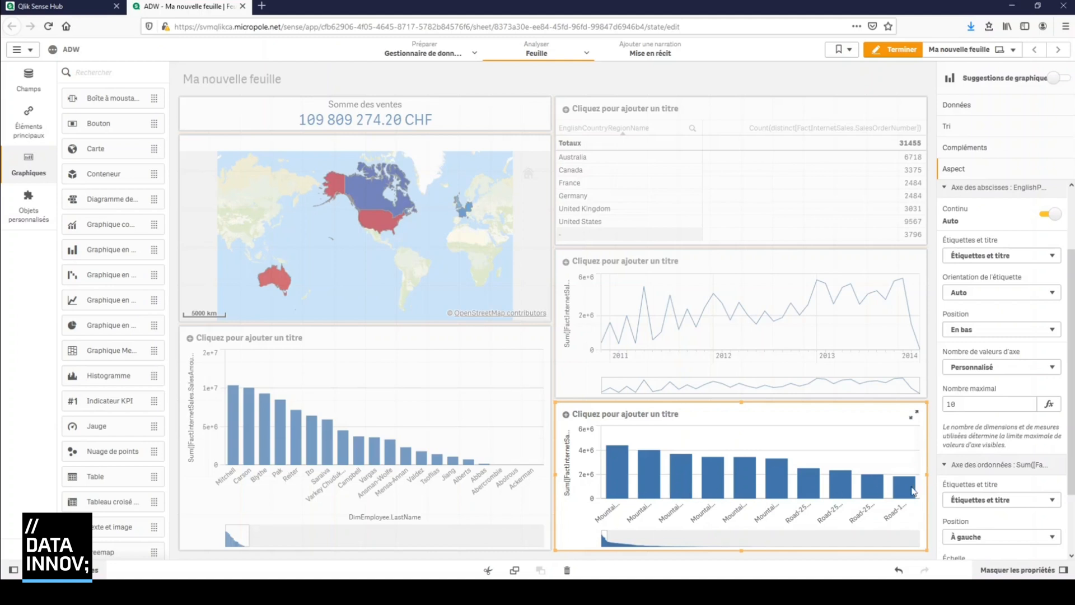
Switch the product bar chart's presentation to horizontal bars
scroll(972, 266, up, 3)
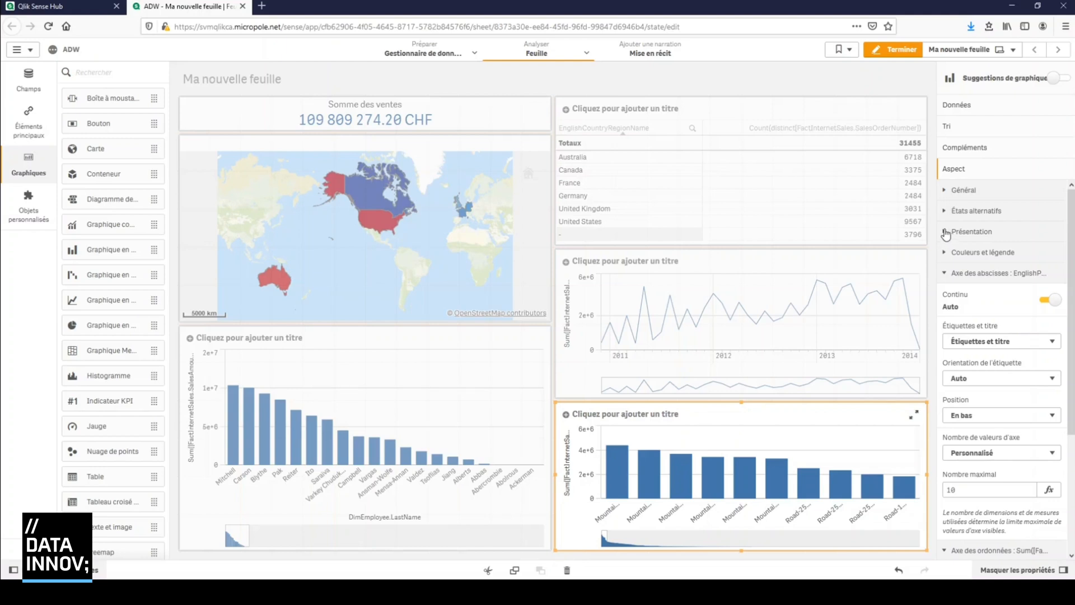
click(948, 233)
click(1053, 309)
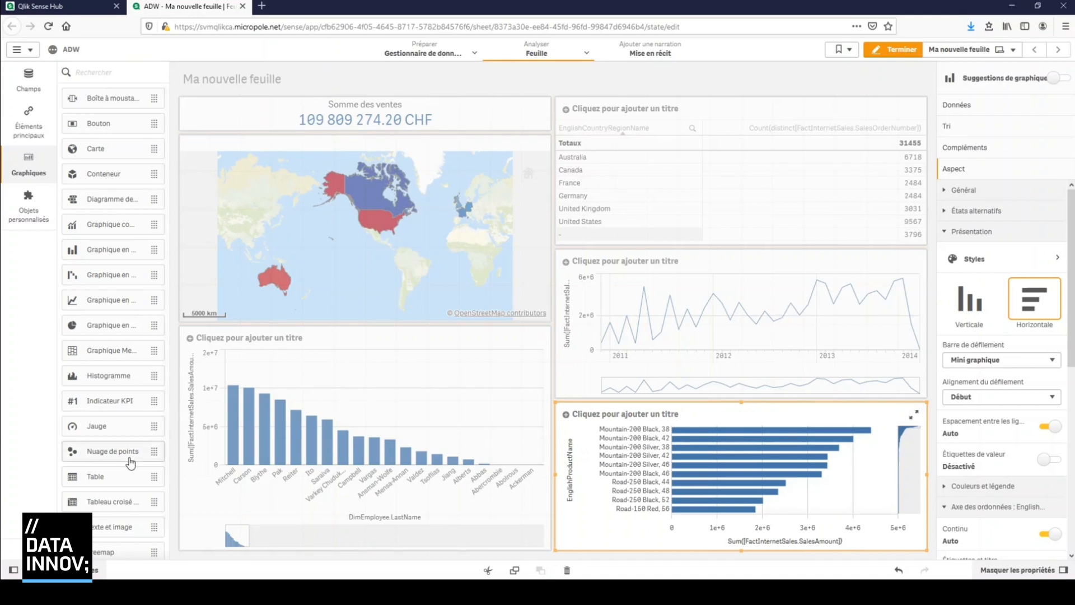
Start a new hierarchical master dimension with EnglishProductSubcategoryName from the DimProductSubcategory table as its first field
scroll(128, 465, down, 1)
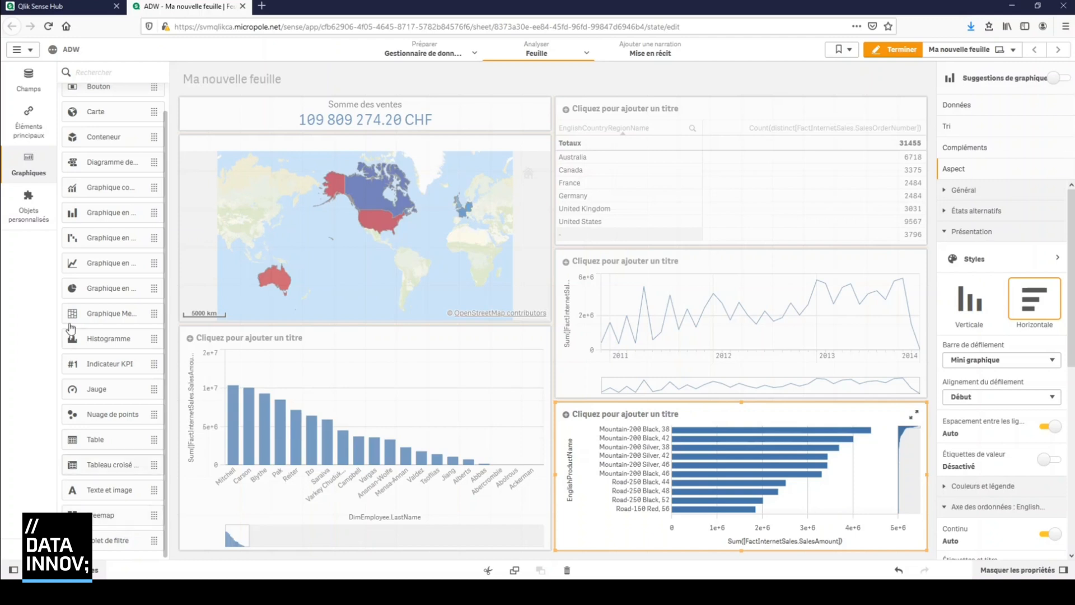
click(30, 131)
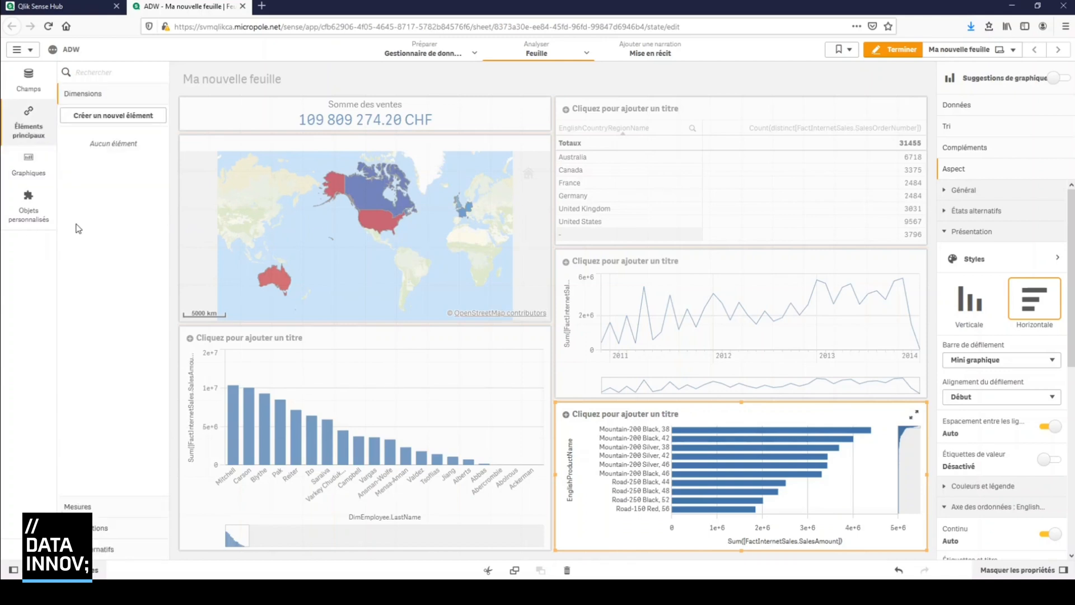
click(131, 127)
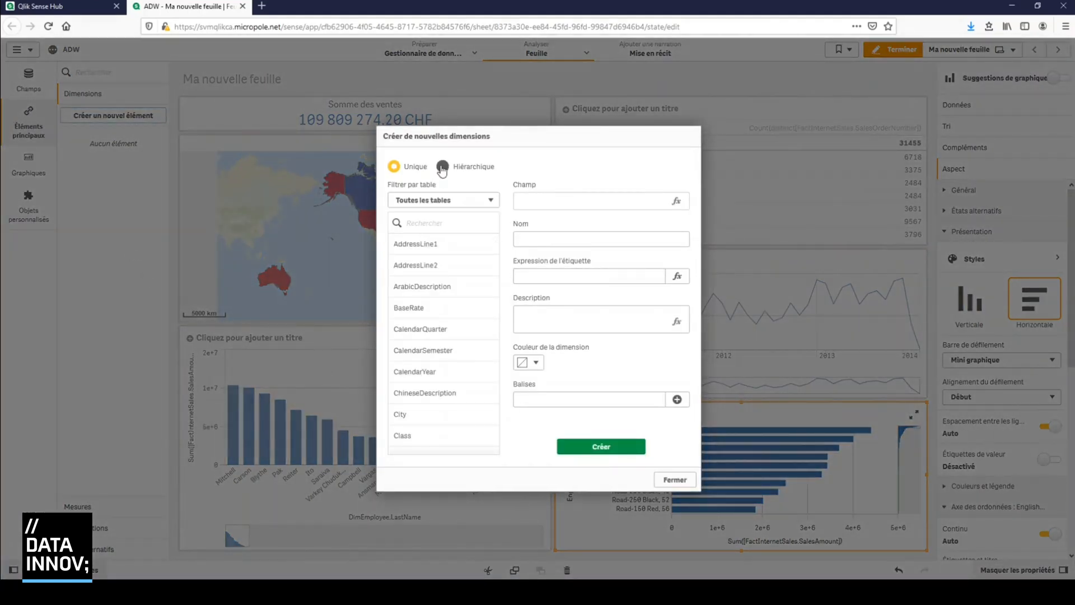
click(442, 167)
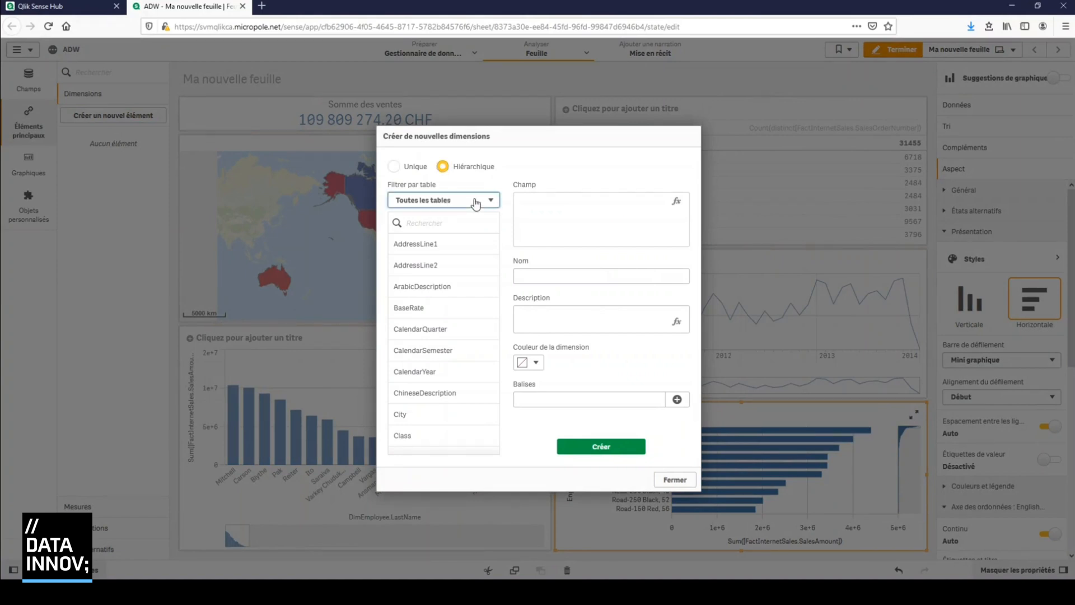
click(477, 318)
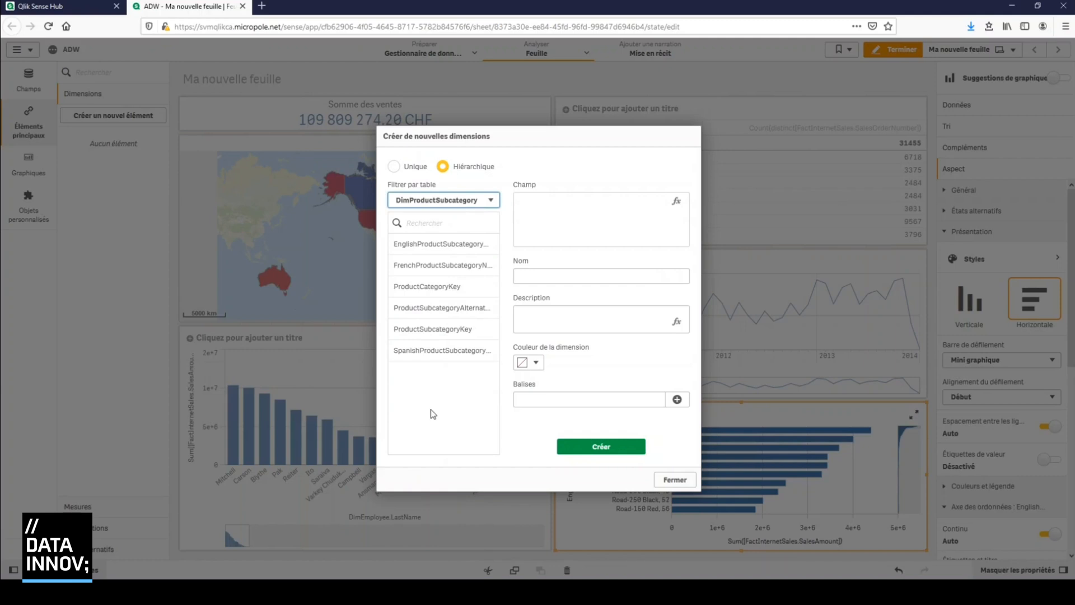
click(437, 246)
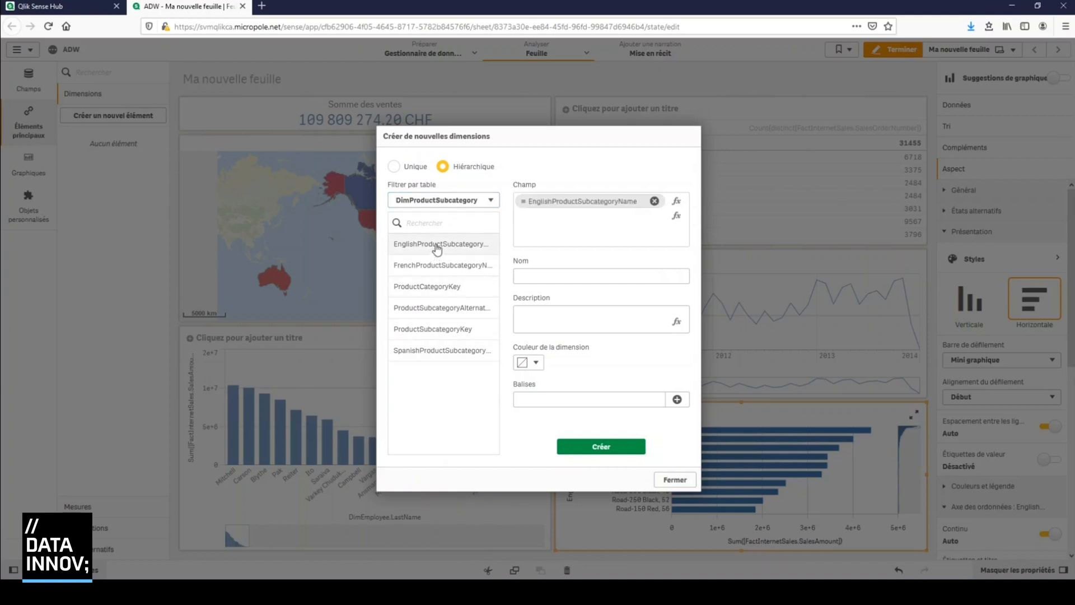
Add EnglishProductCategoryName from DimProductCategory and EnglishProductName from DimProduct to the hierarchy, removing the mistakenly added Class field
click(457, 200)
click(453, 306)
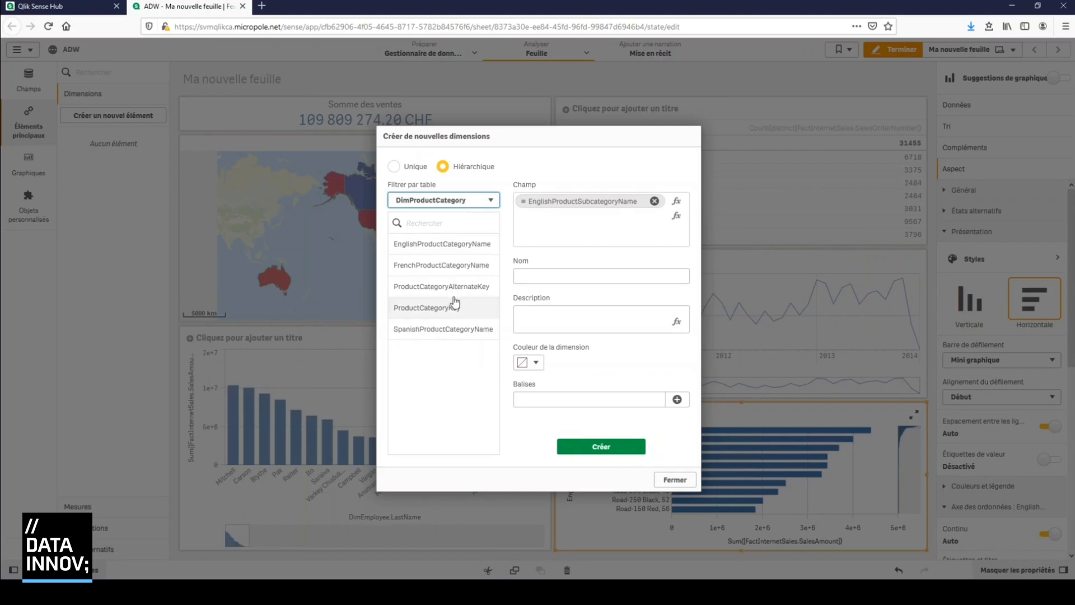
click(453, 251)
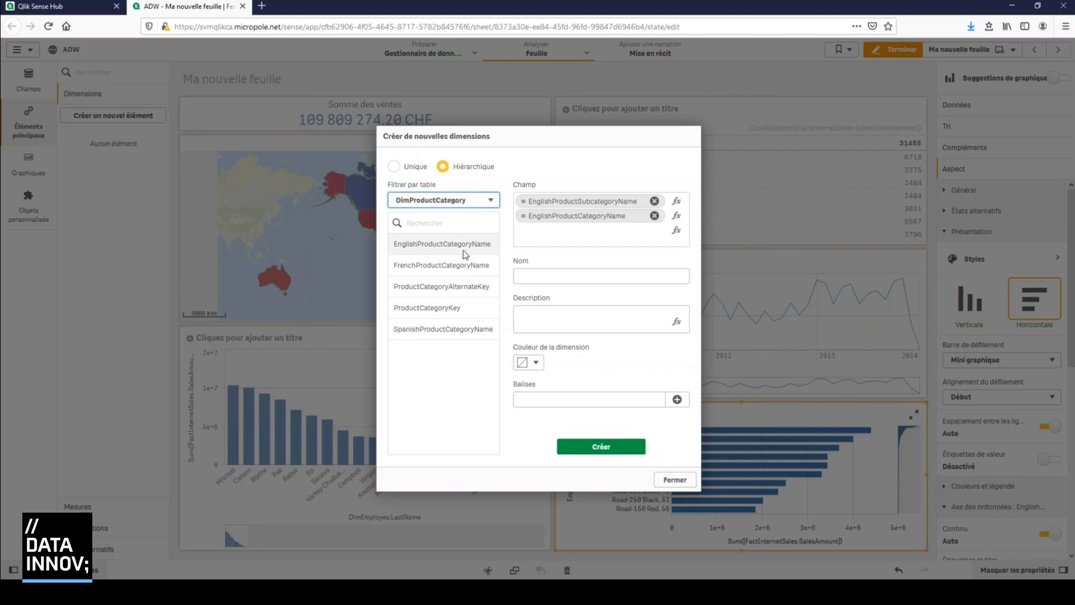
click(460, 291)
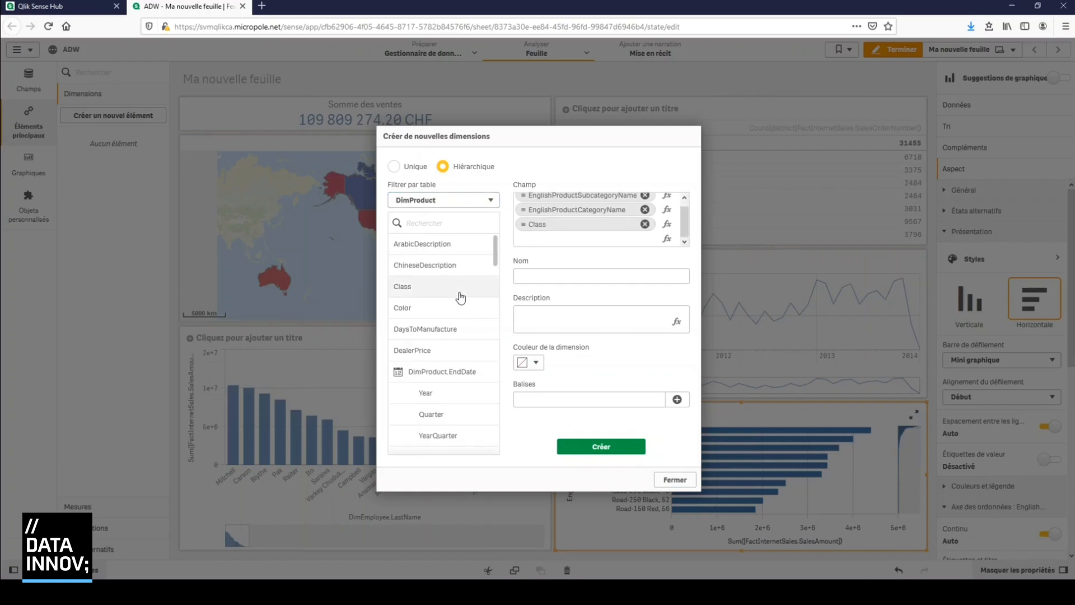
click(645, 224)
scroll(461, 315, down, 10)
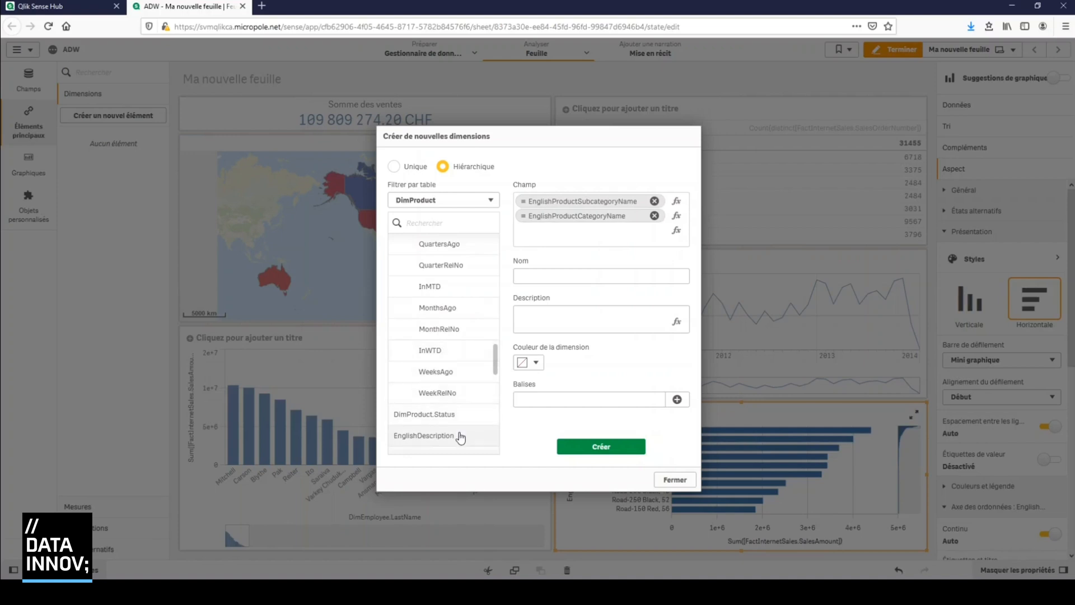
scroll(457, 431, down, 3)
click(458, 270)
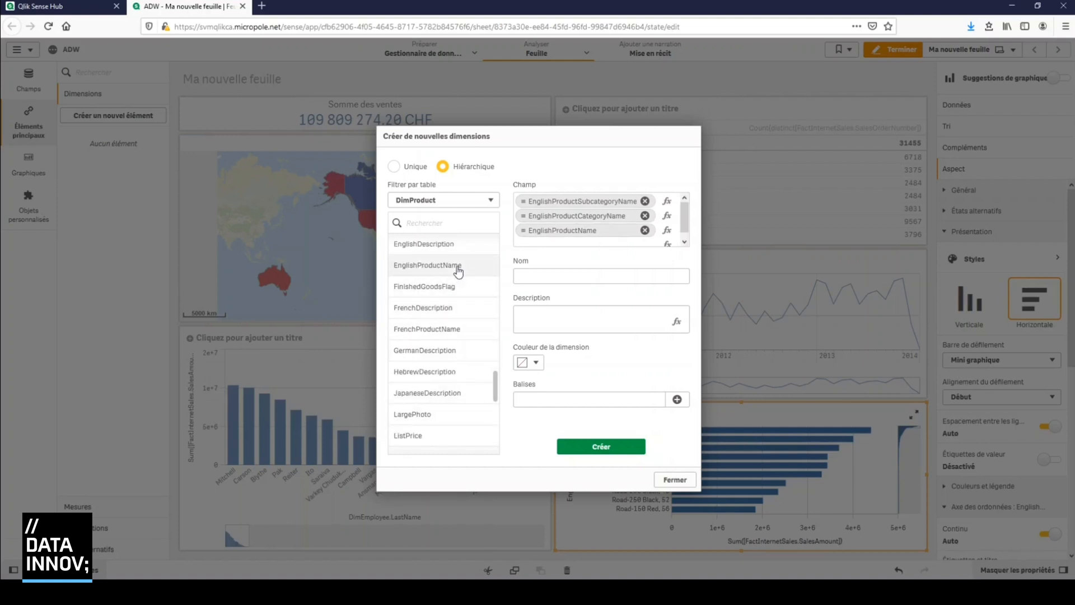
Name the hierarchical dimension "Hierarchy Product", create it and close the dialog
click(614, 448)
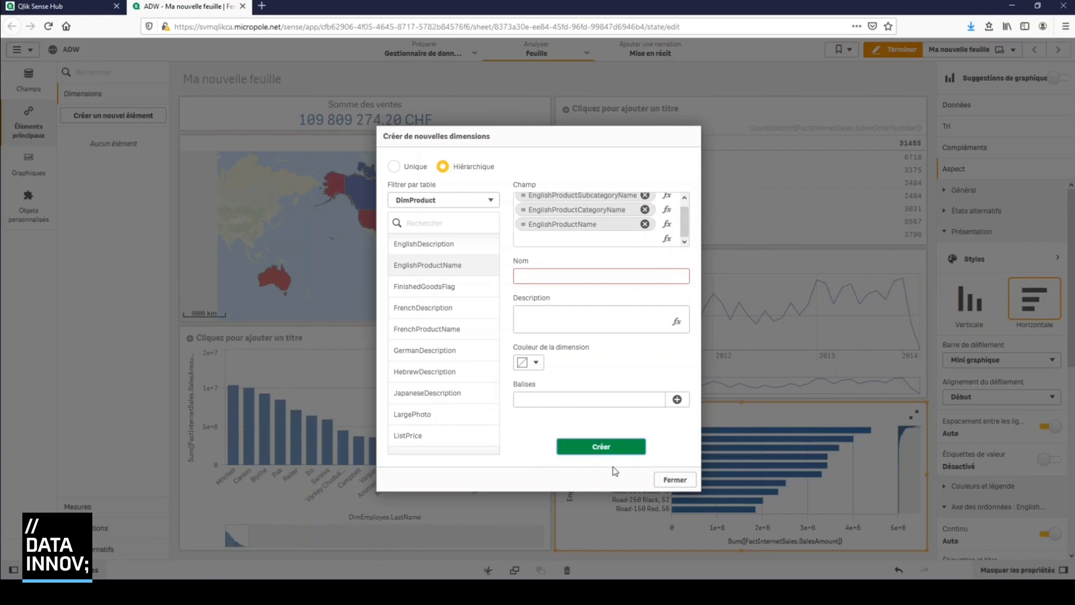
click(568, 282)
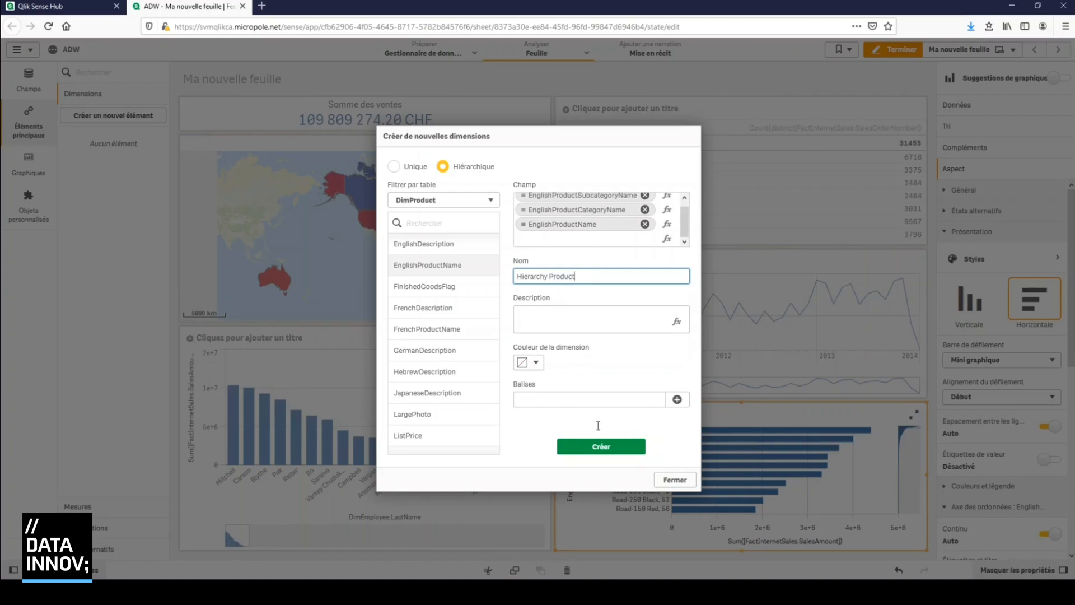
click(602, 447)
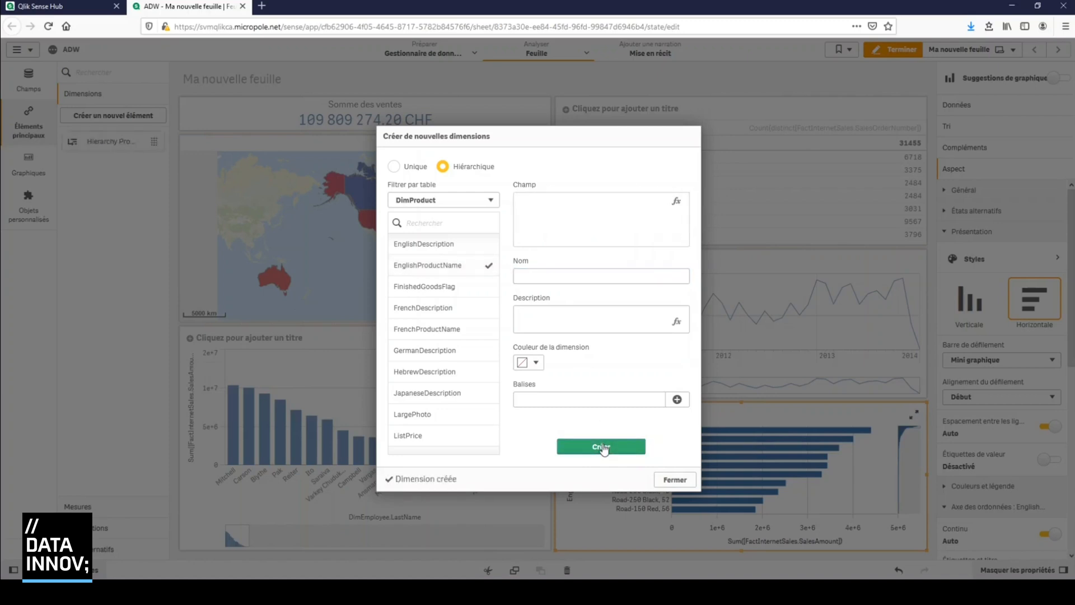
click(675, 479)
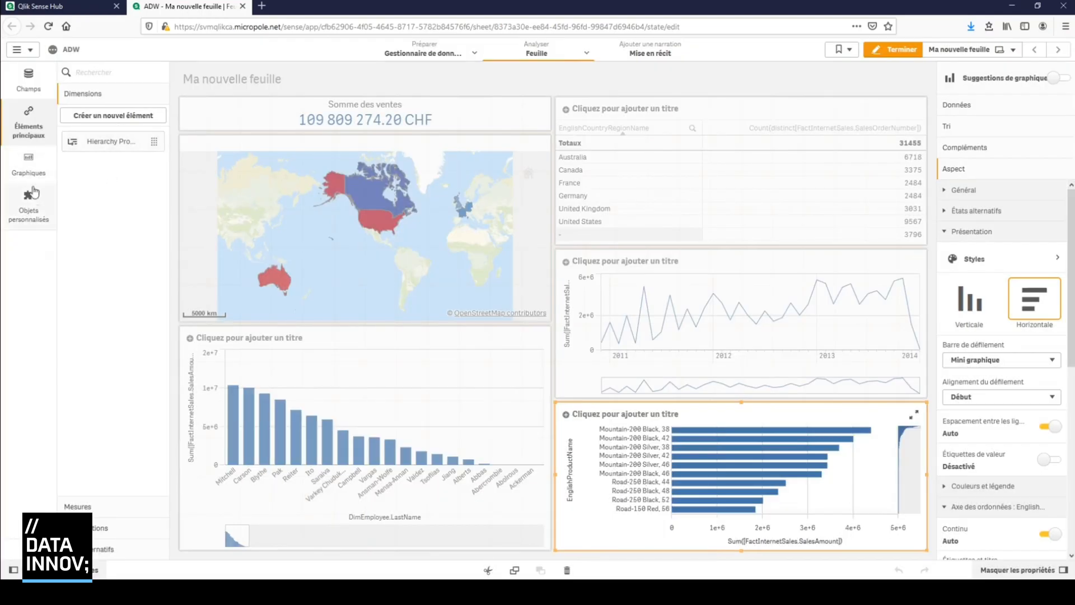
Place a treemap directly below the employee bar chart and use Hierarchy Product as its dimension
click(28, 163)
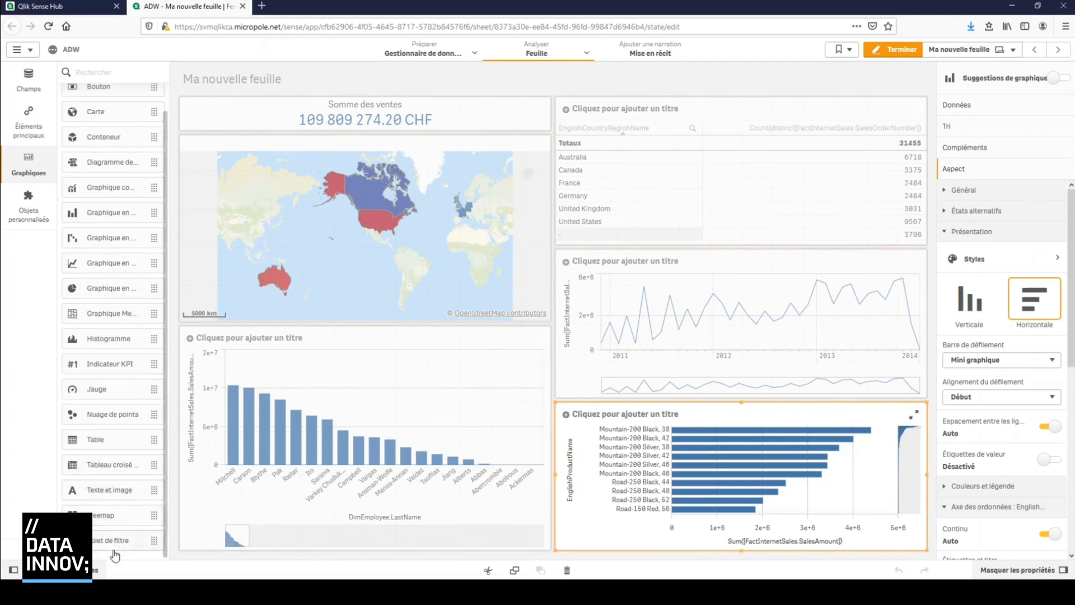
scroll(106, 527, down, 1)
drag(100, 526, 384, 532)
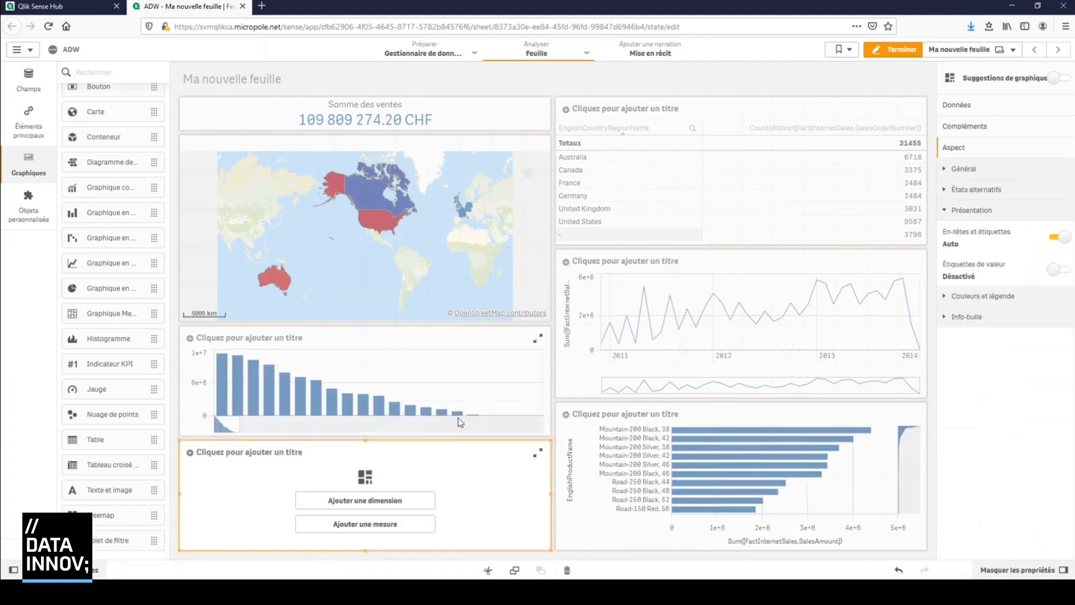
click(396, 505)
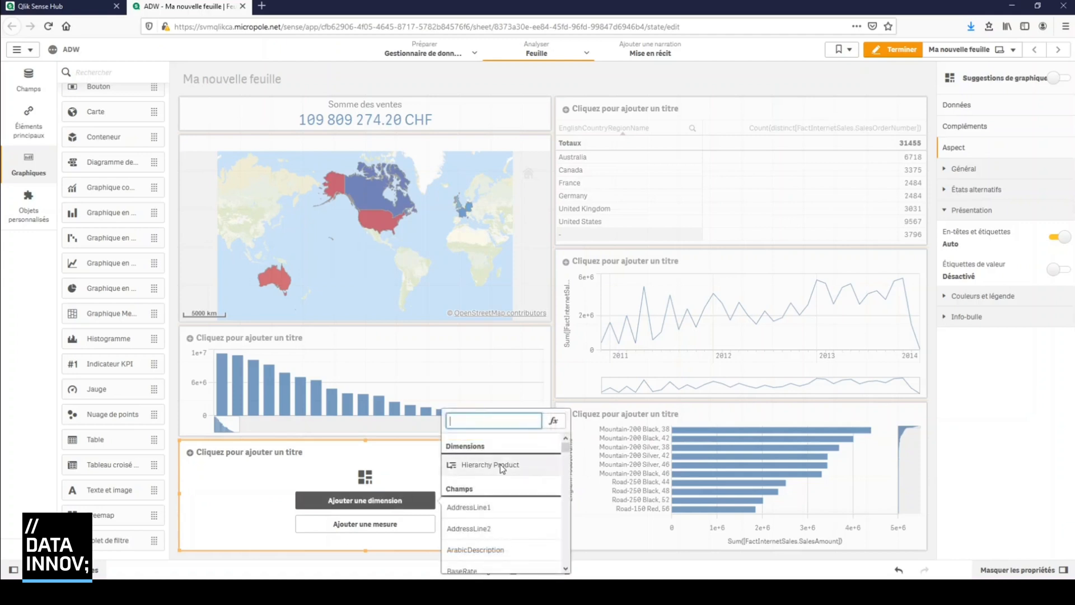
click(504, 465)
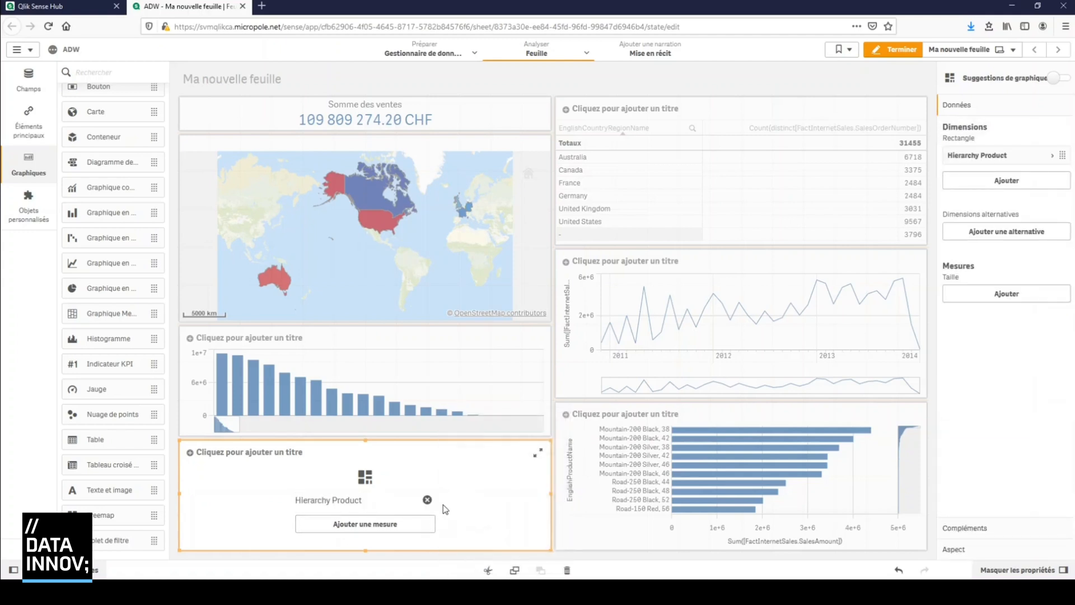
Add the sum of FactInternetSales.SalesAmount as the treemap's measure, searching for "salesam"
click(395, 525)
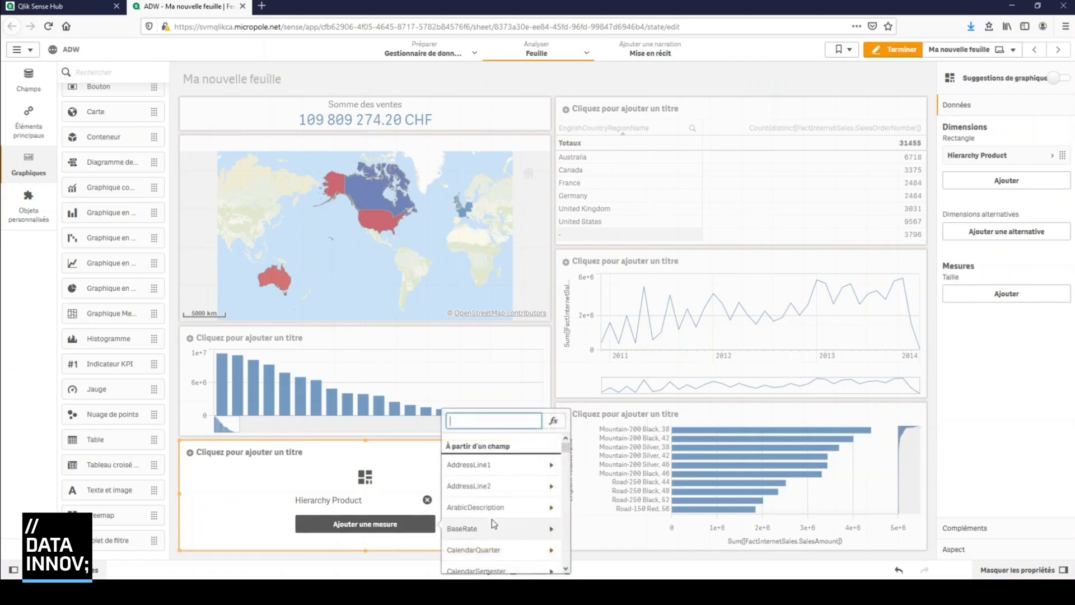
text(salesam)
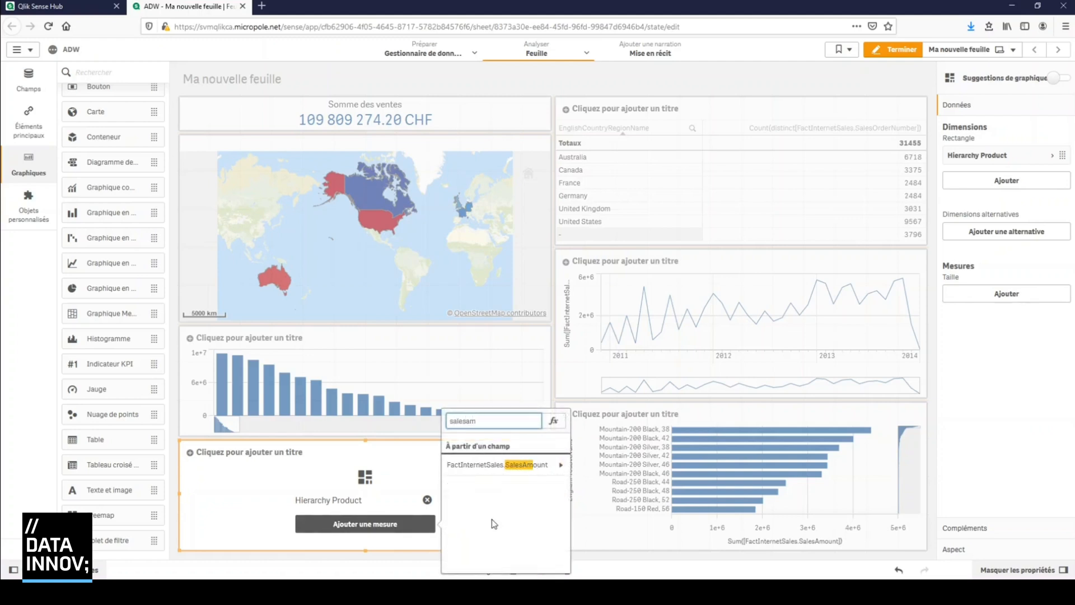
click(506, 476)
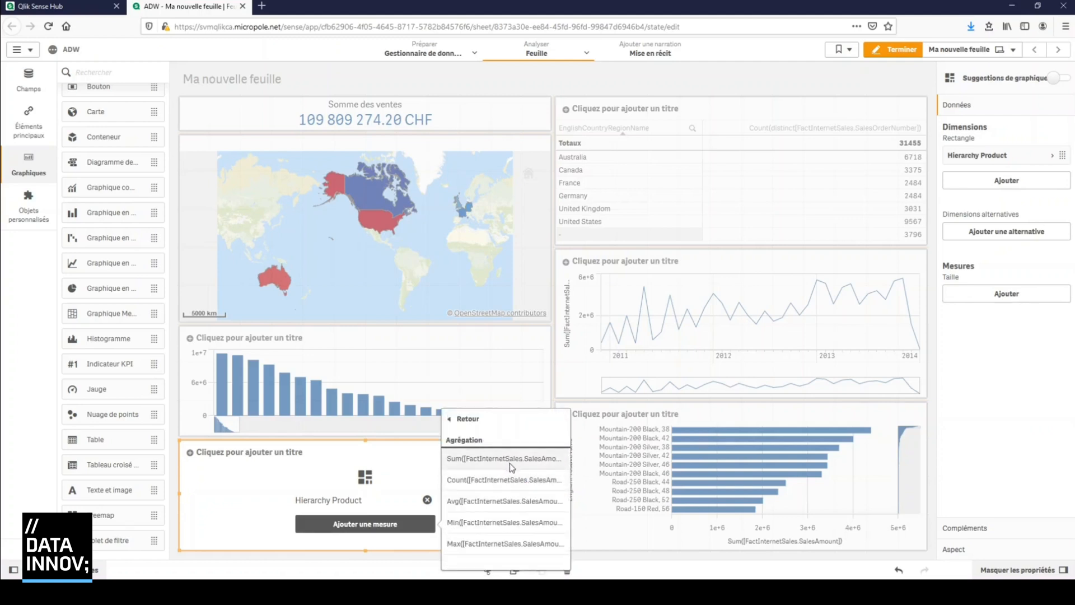
click(509, 460)
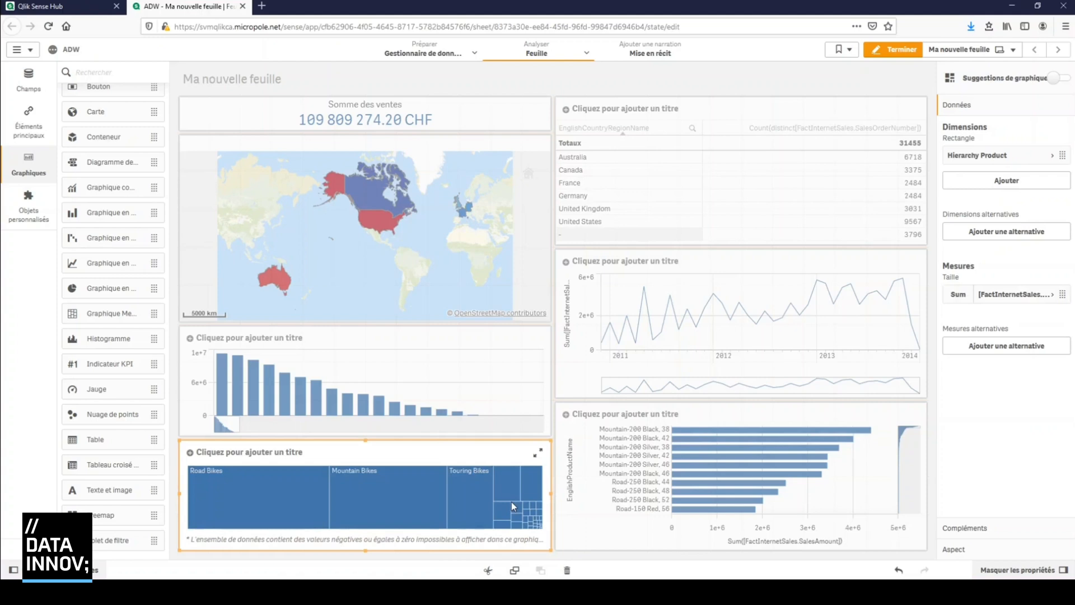
Set the treemap's colours to custom and colour it by measure
click(468, 454)
click(450, 546)
click(986, 554)
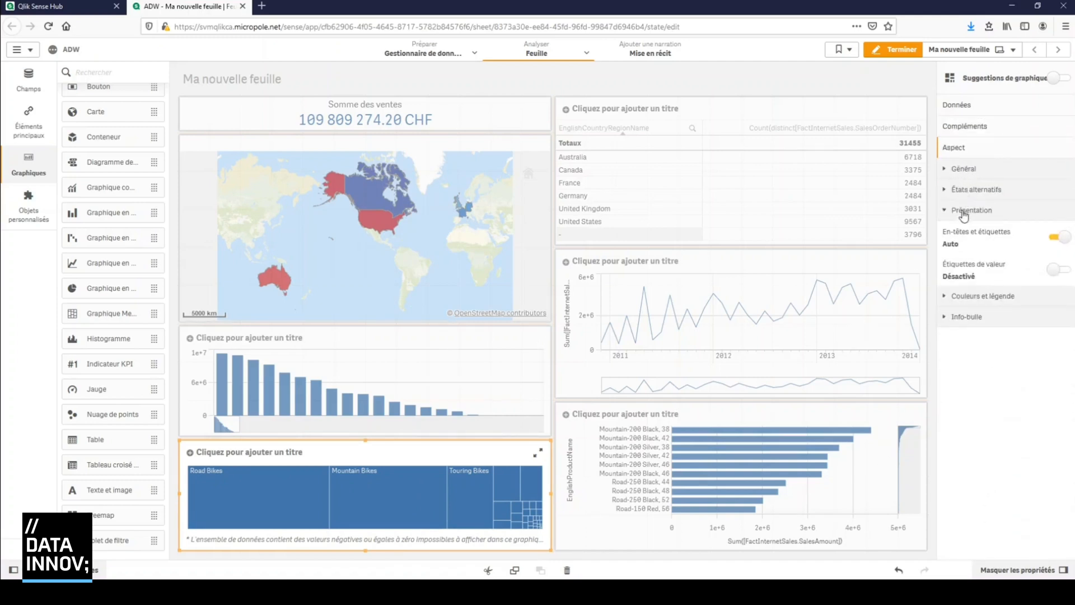
click(966, 298)
click(1055, 325)
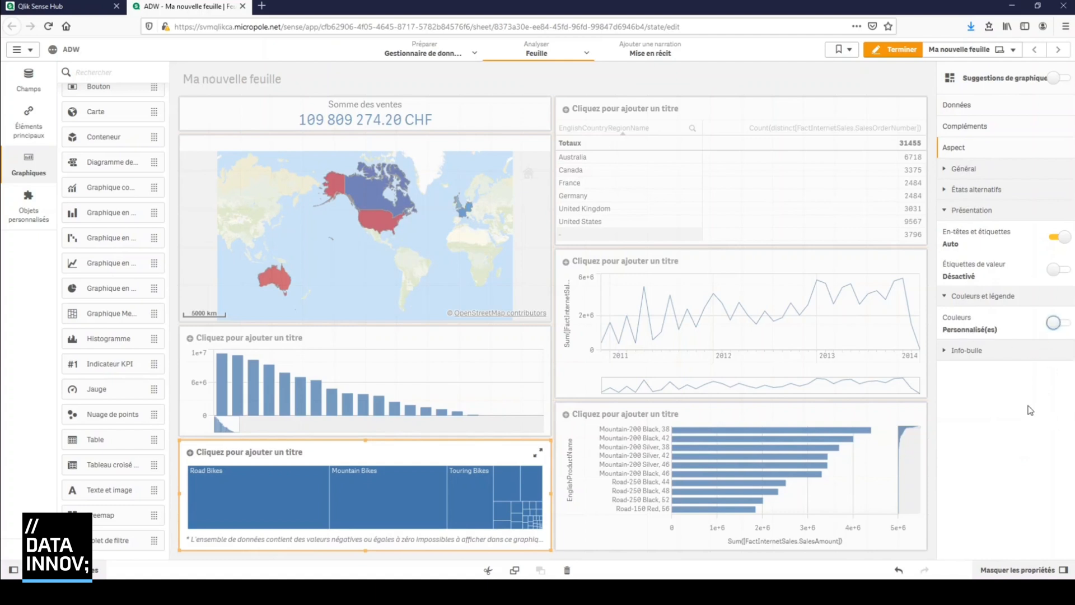
click(1057, 356)
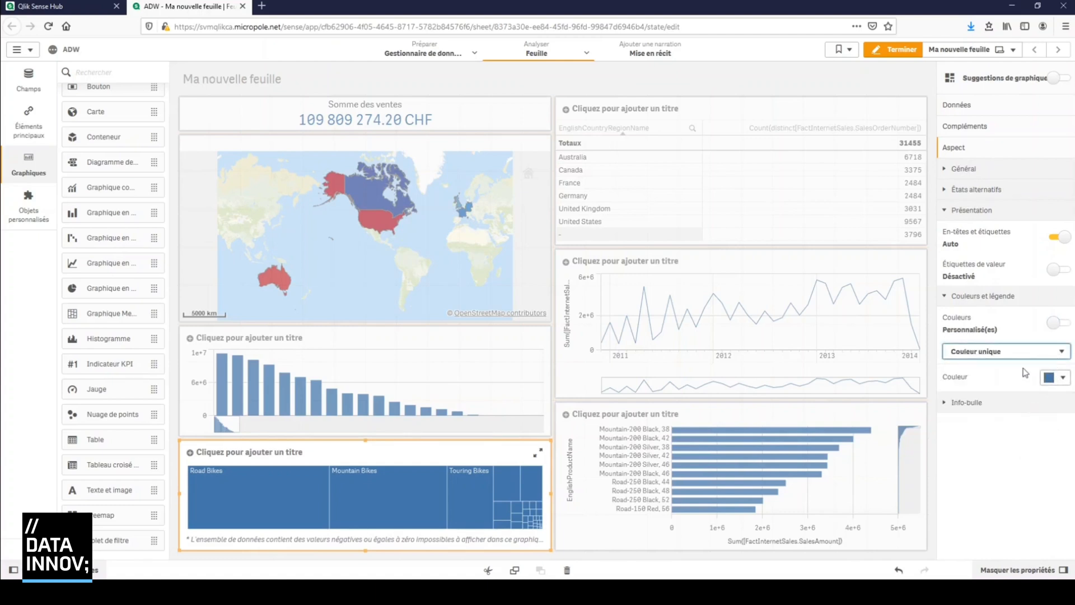
click(1014, 395)
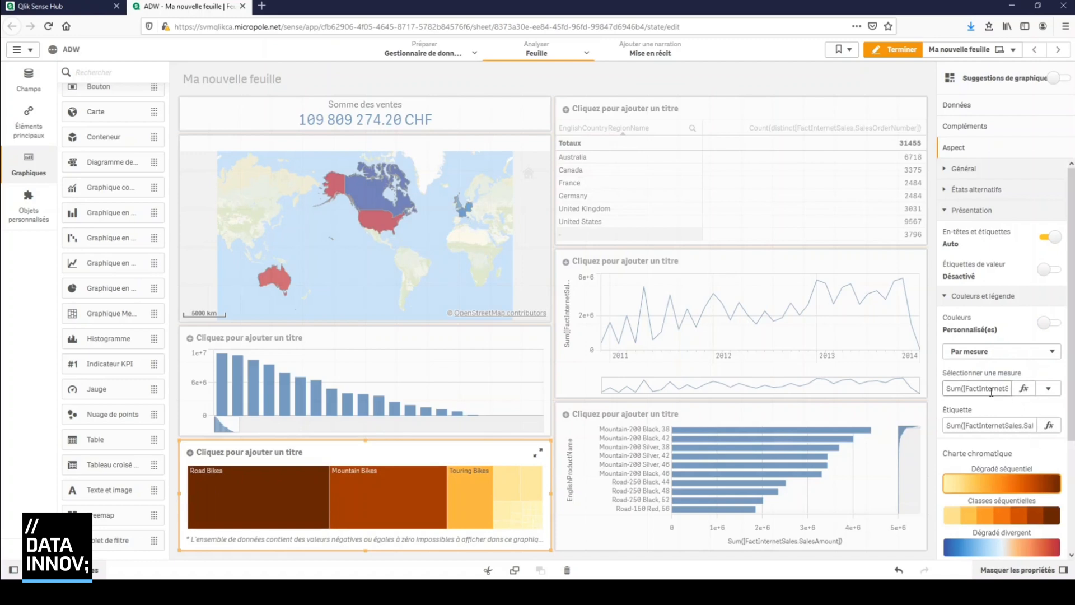
Leave the treemap's colour expression as it is and apply the diverging classes colour scheme
click(1022, 389)
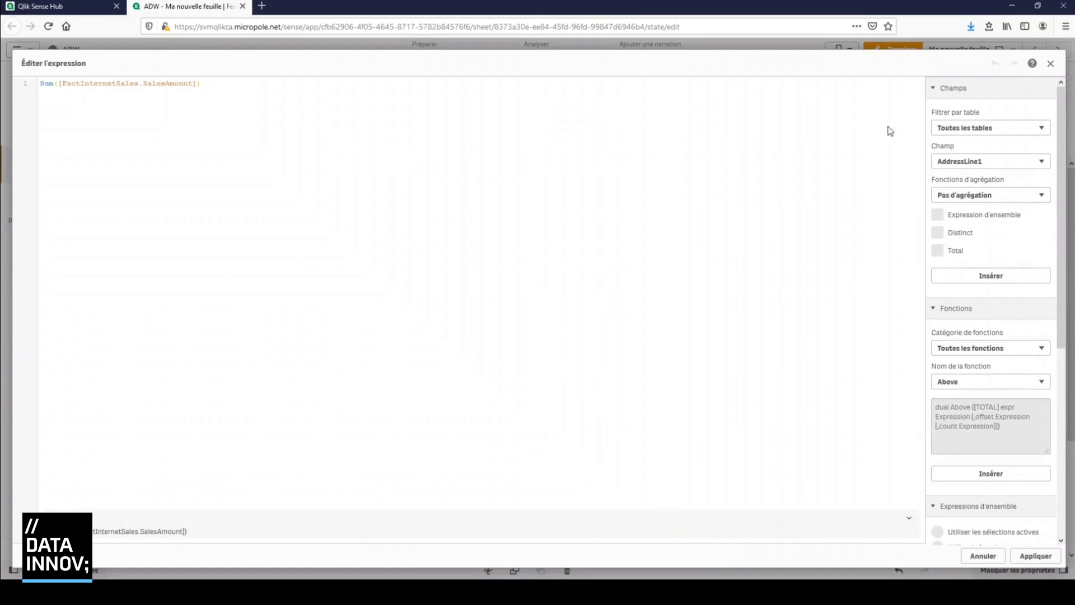
click(989, 555)
scroll(995, 447, down, 3)
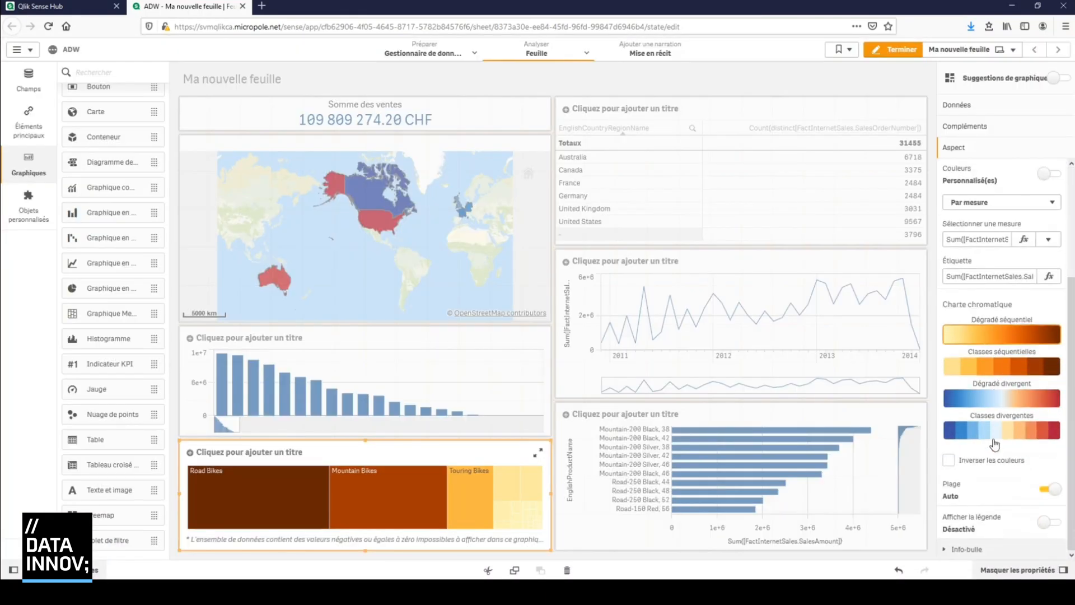
click(995, 436)
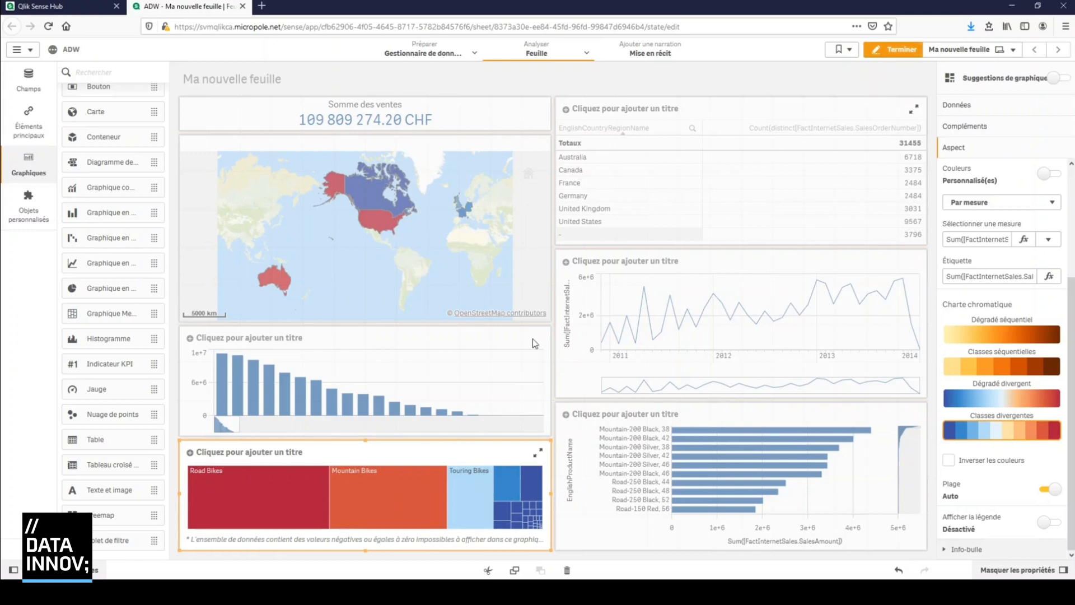
Finish editing the sheet and view the treemap full screen, showing the details of Mountain Bikes
click(900, 50)
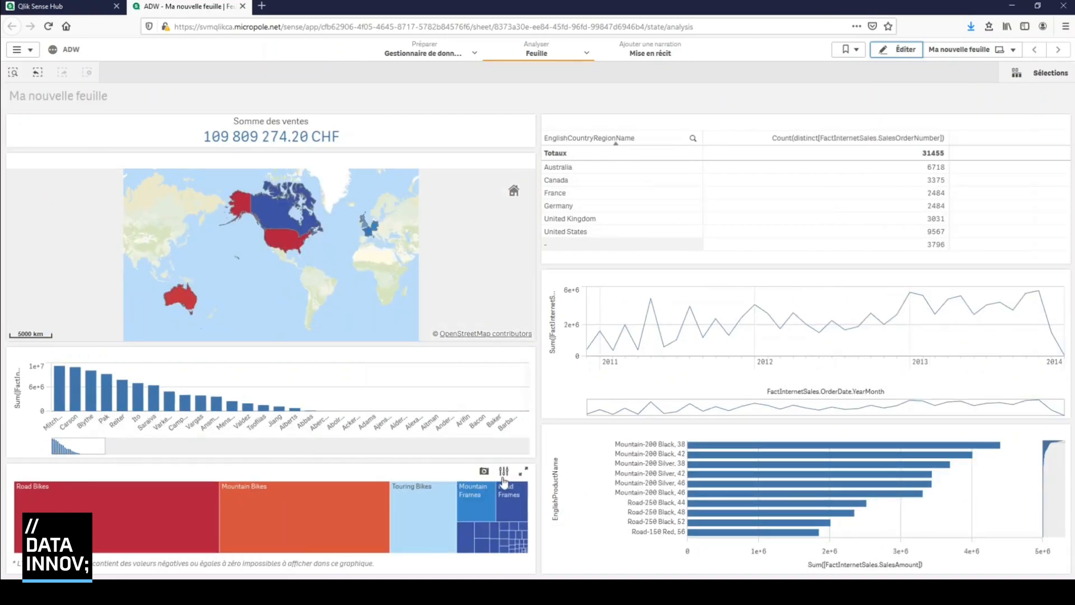
click(525, 480)
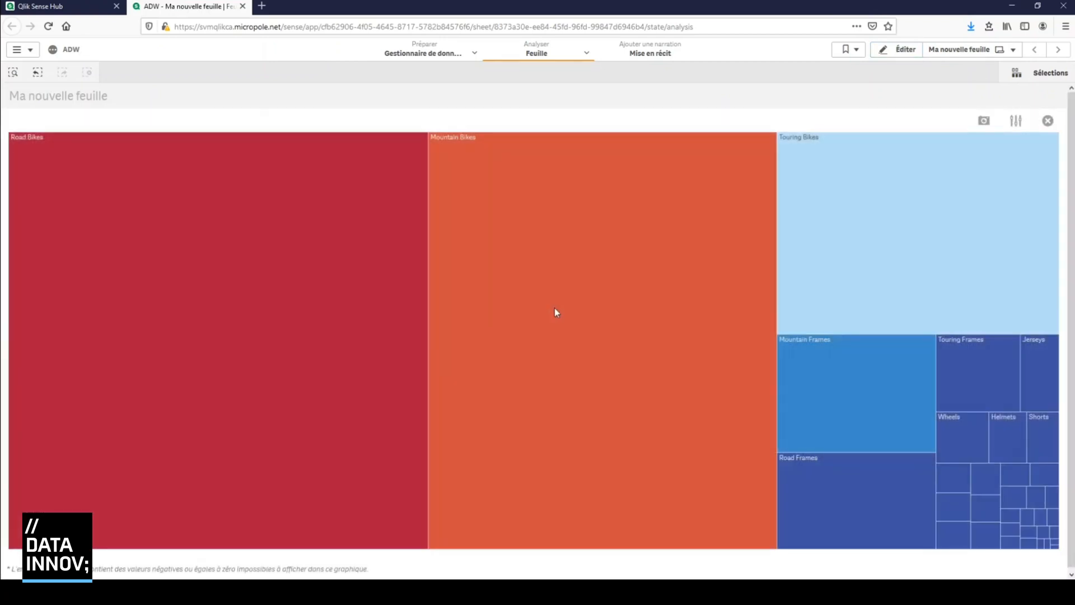
mouse_move(554, 308)
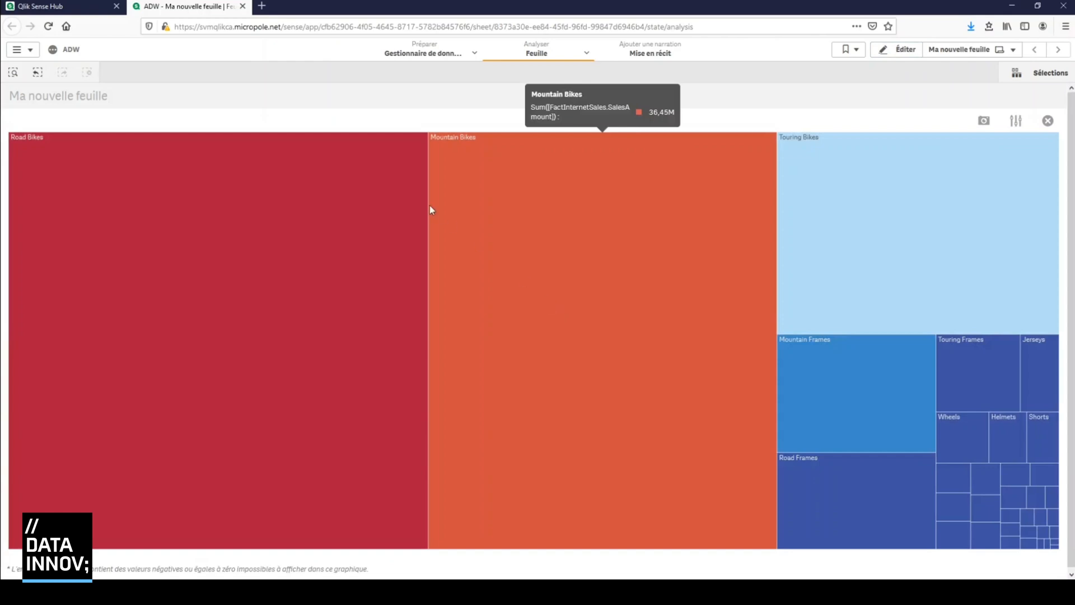
Drill down into Road Bikes in the full-screen treemap and confirm the selection to view its individual products
click(78, 182)
mouse_move(78, 296)
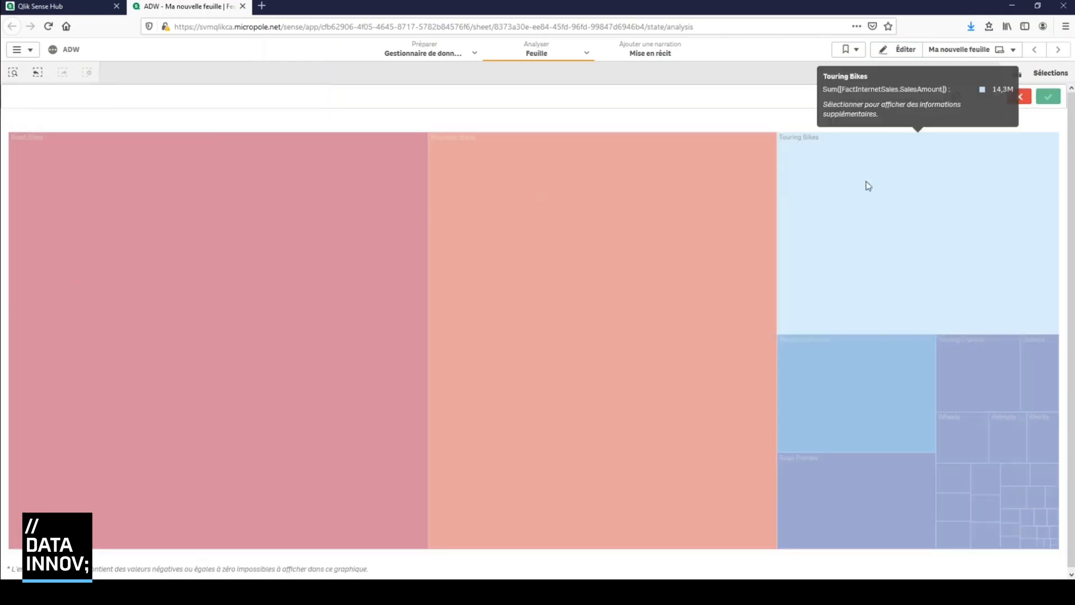
click(324, 191)
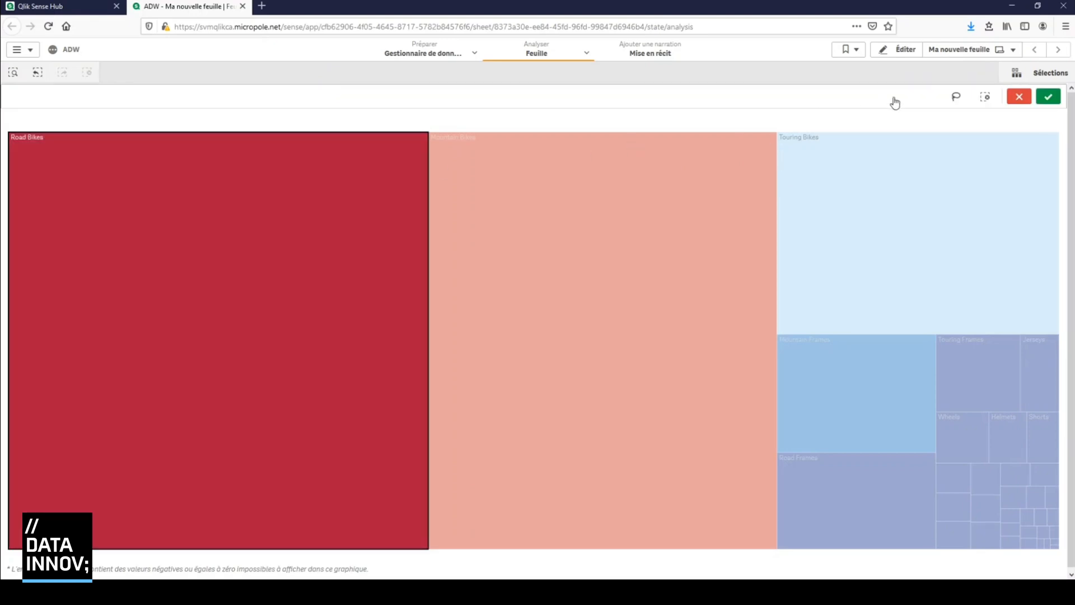
click(1047, 97)
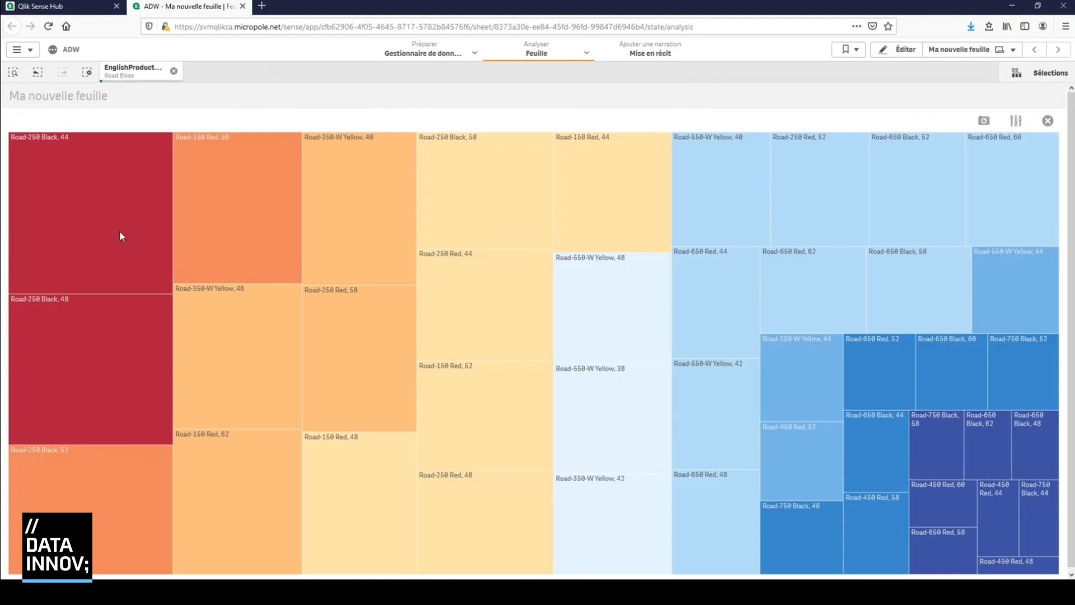
mouse_move(624, 235)
Leave the treemap's full-screen view and clear the Road Bikes selection
click(1047, 121)
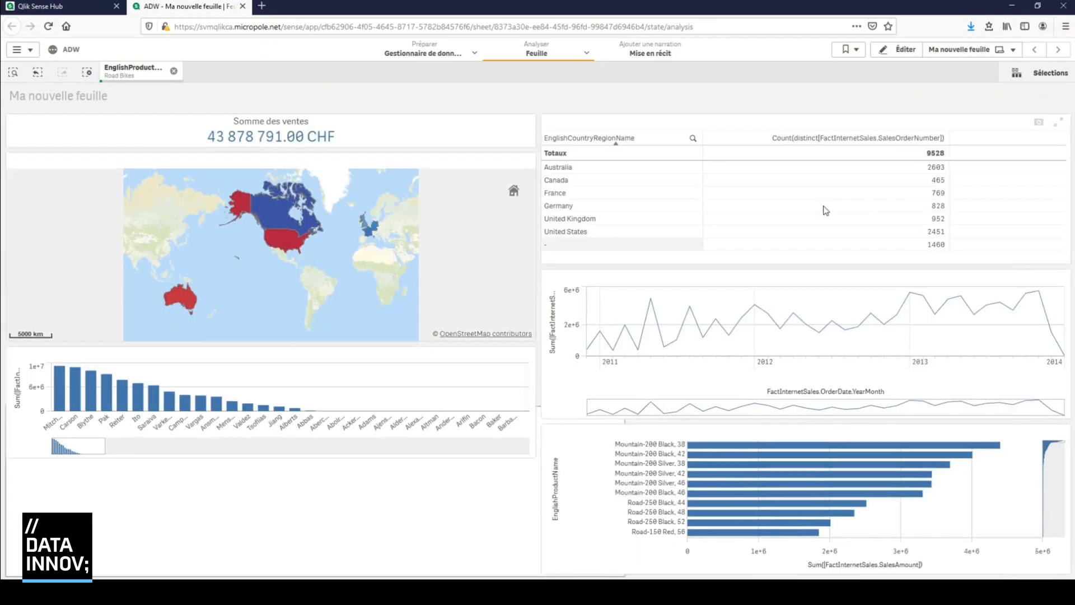
click(174, 71)
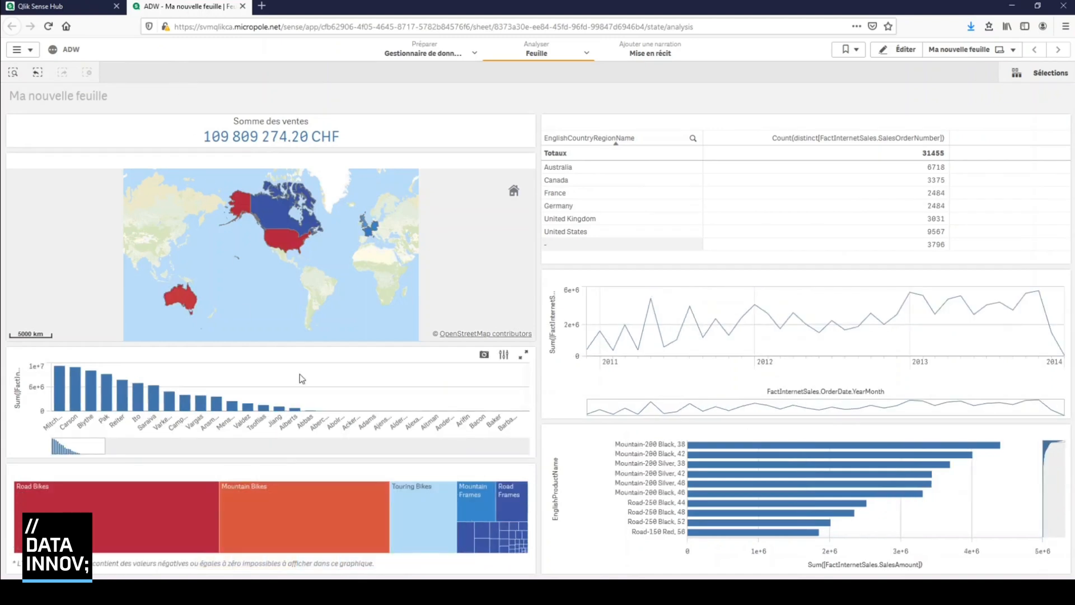
Edit the sheet and add a KPI above the orders table with the average of FactInternetSales.SalesAmount, searching for "salesam"
click(908, 52)
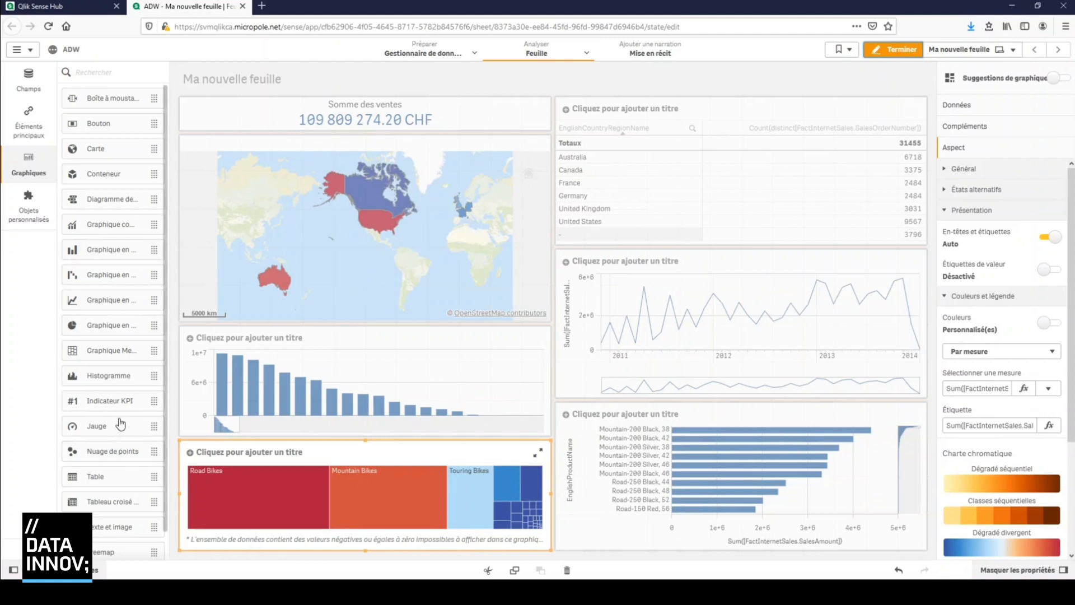
scroll(124, 422, down, 1)
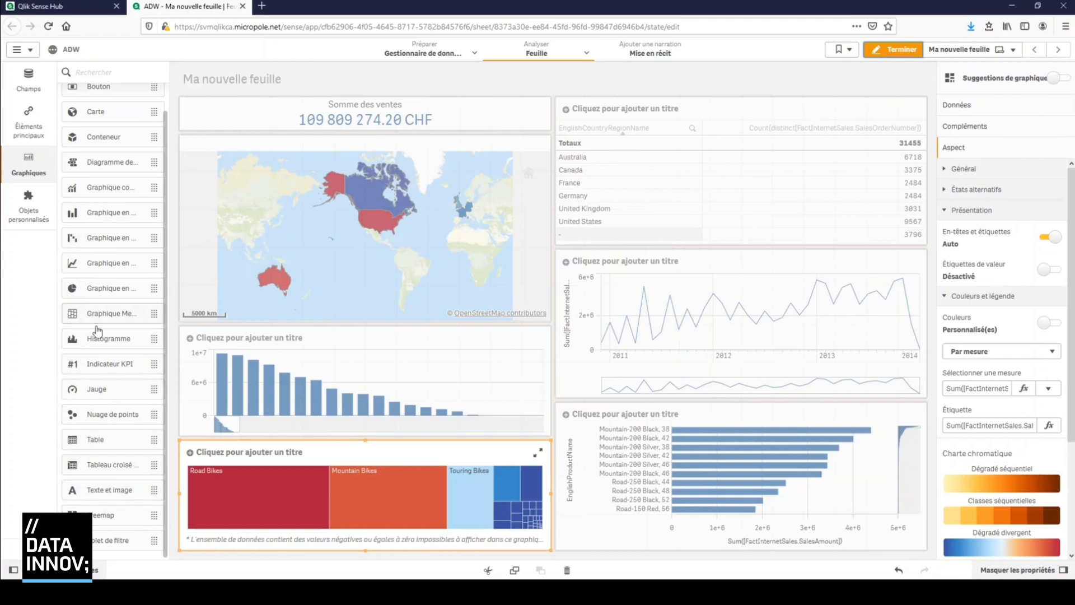
drag(106, 365, 637, 114)
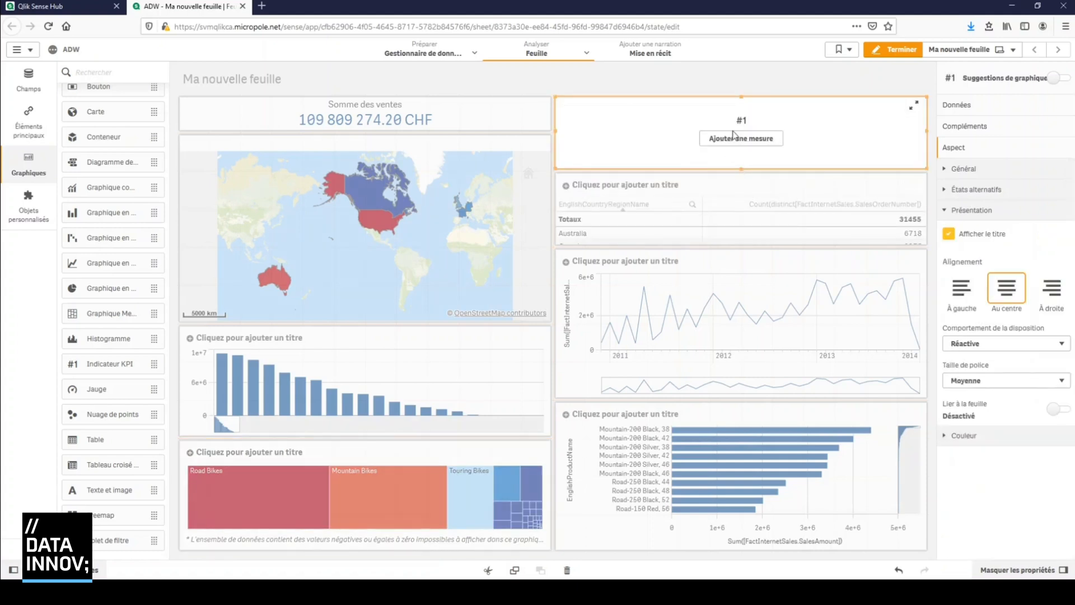
click(738, 141)
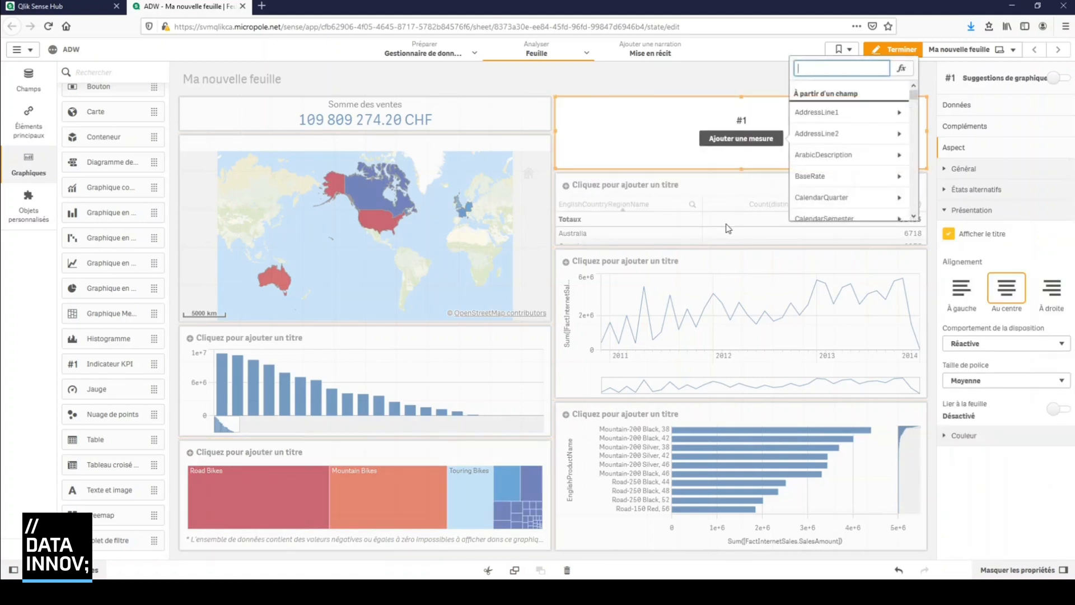
text(salesam)
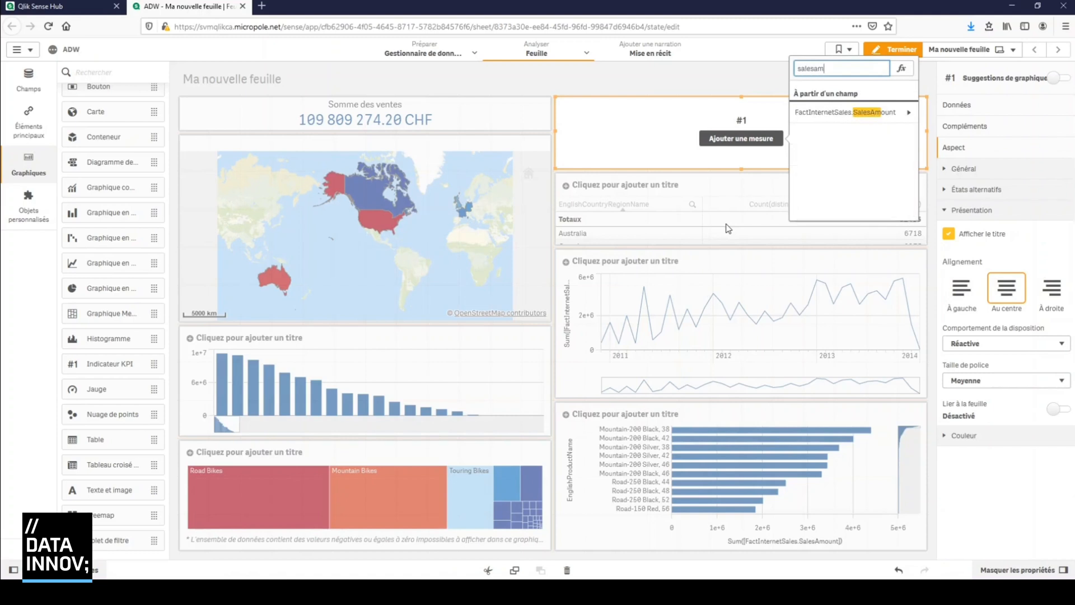
click(856, 113)
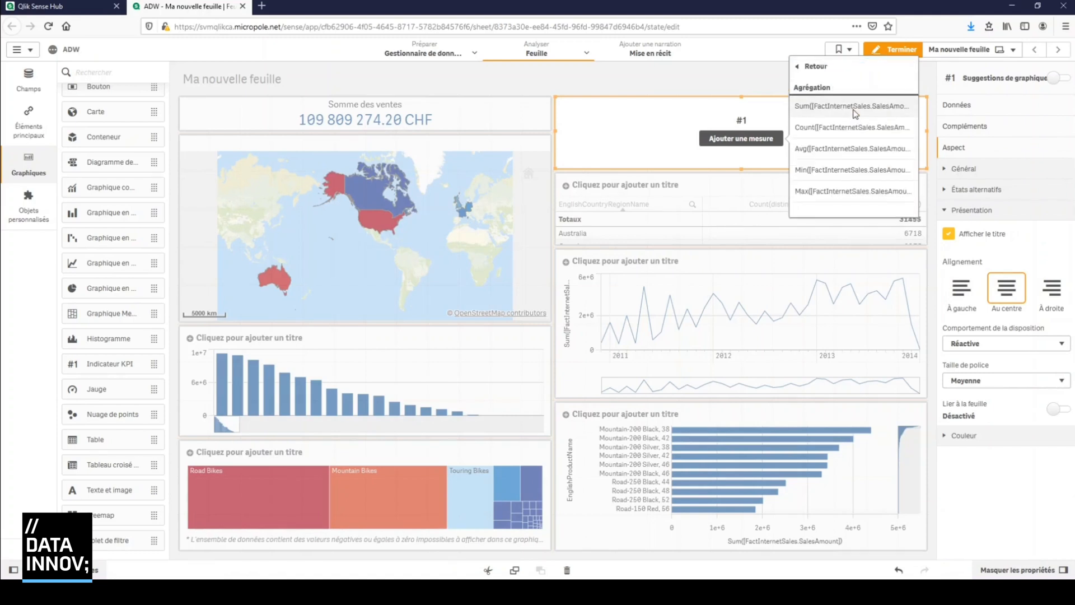
click(858, 150)
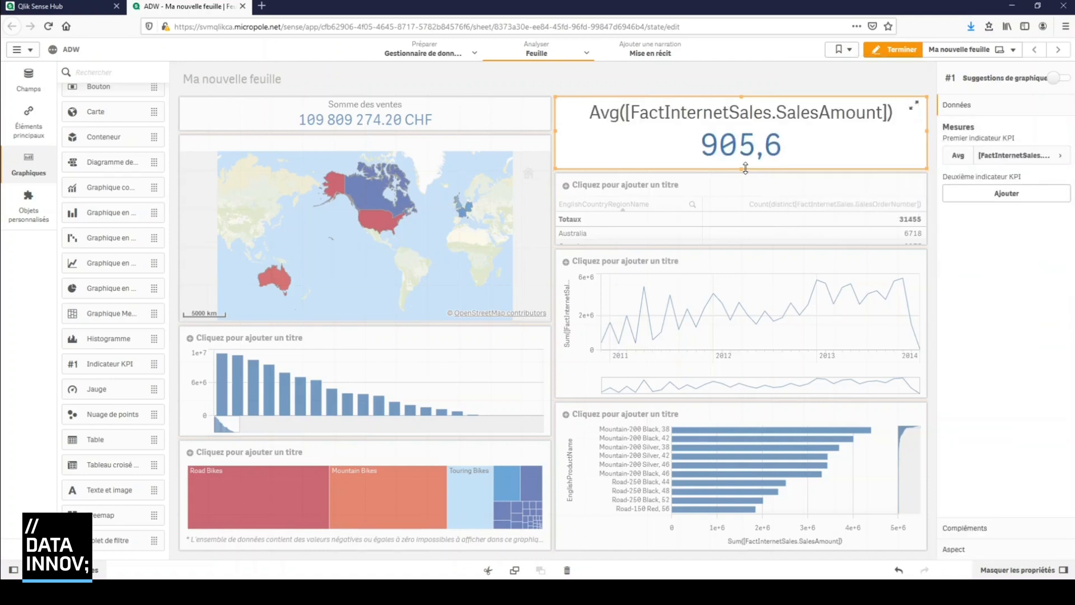
Shorten the average sales KPI to the height of the Somme des ventes KPI and label it "Panier moyen"
drag(745, 168, 745, 136)
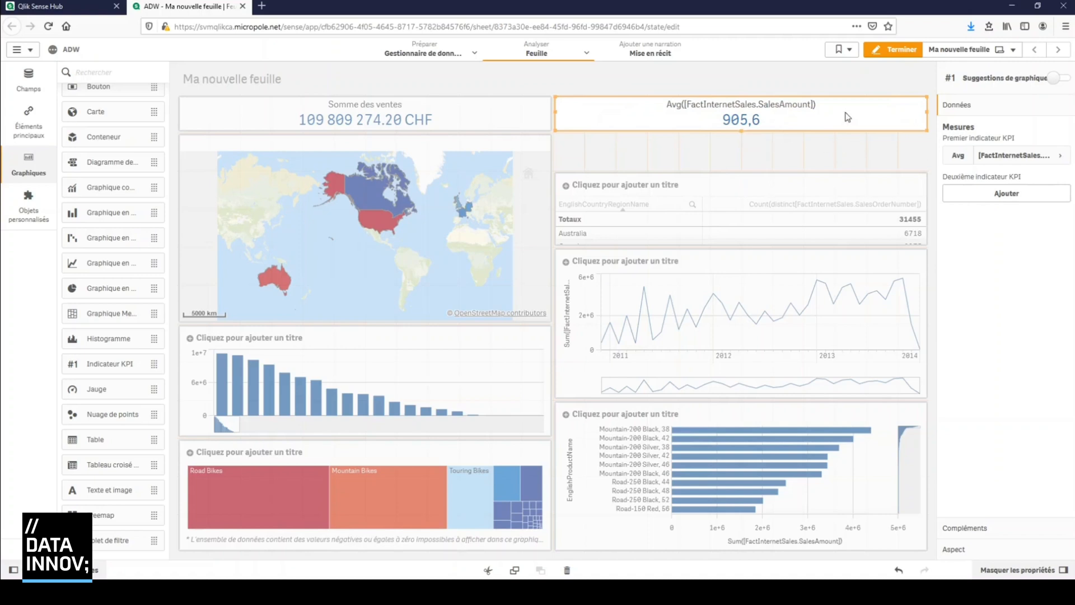
click(1041, 163)
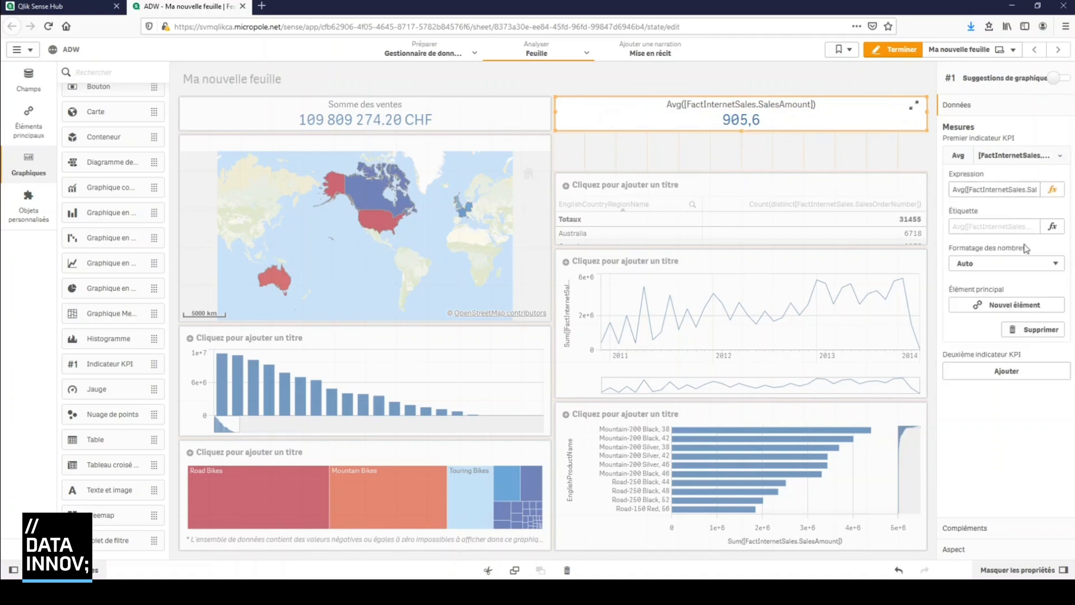
click(1017, 227)
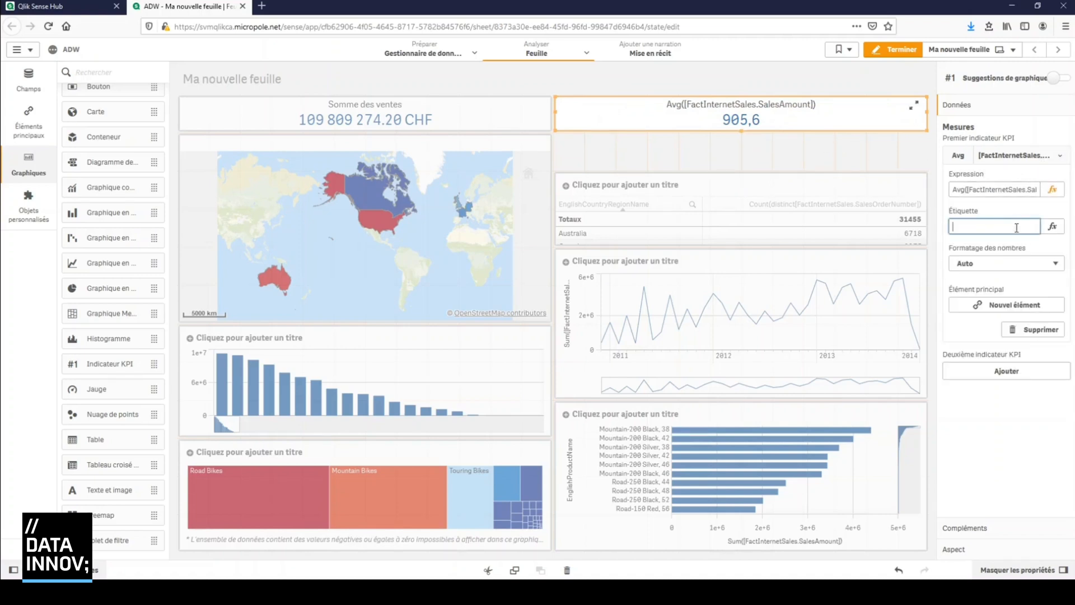
text(Panier moyen)
key(Return)
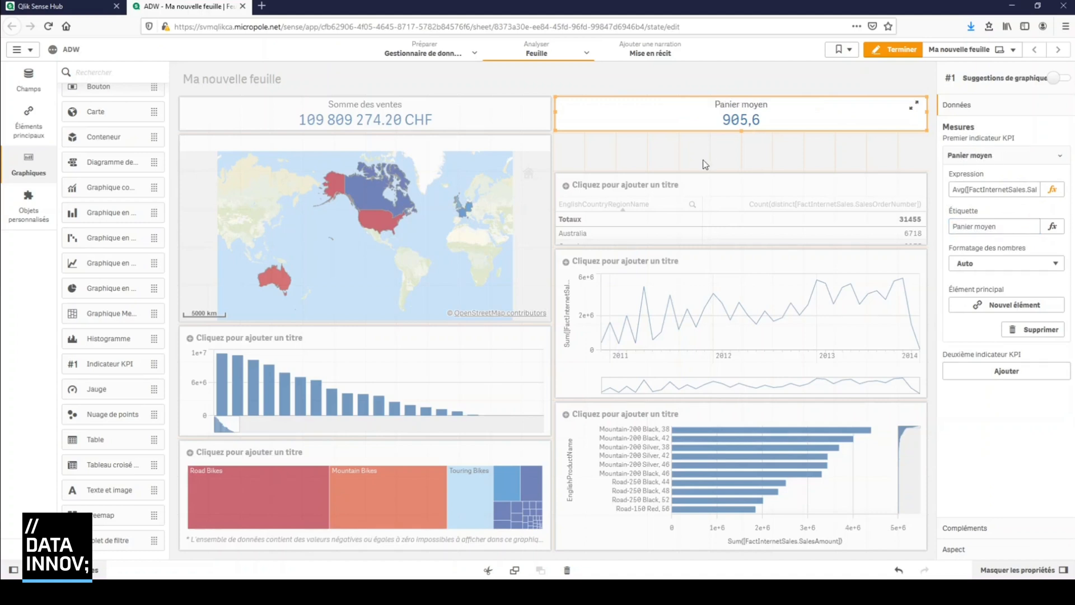
Extend the orders table up to the Panier moyen KPI and shorten the map to end level with the table
click(704, 161)
click(751, 176)
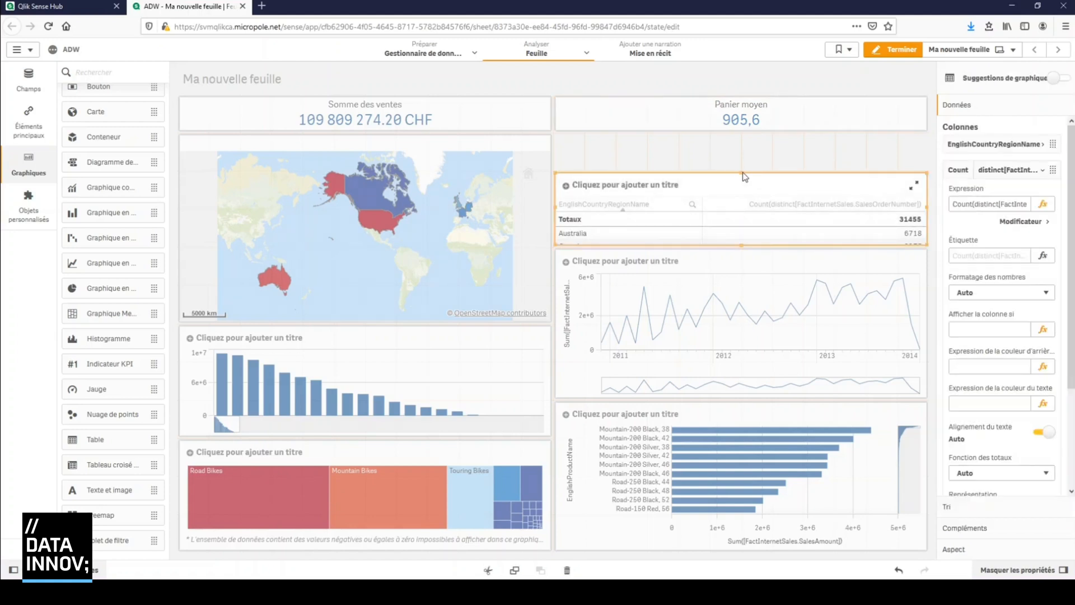
click(743, 173)
click(741, 175)
drag(740, 174, 740, 137)
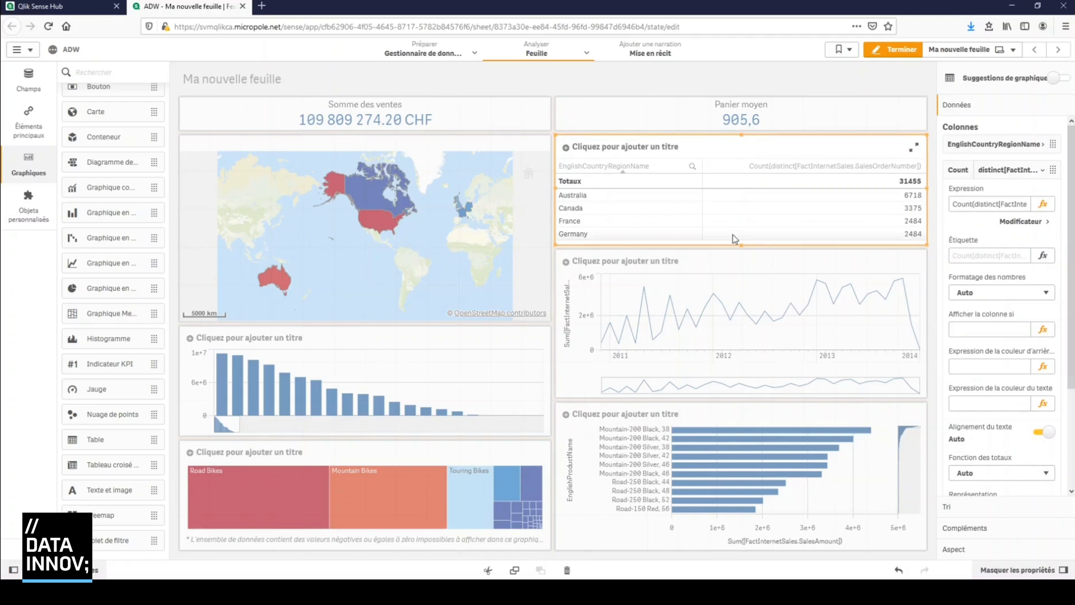
click(213, 319)
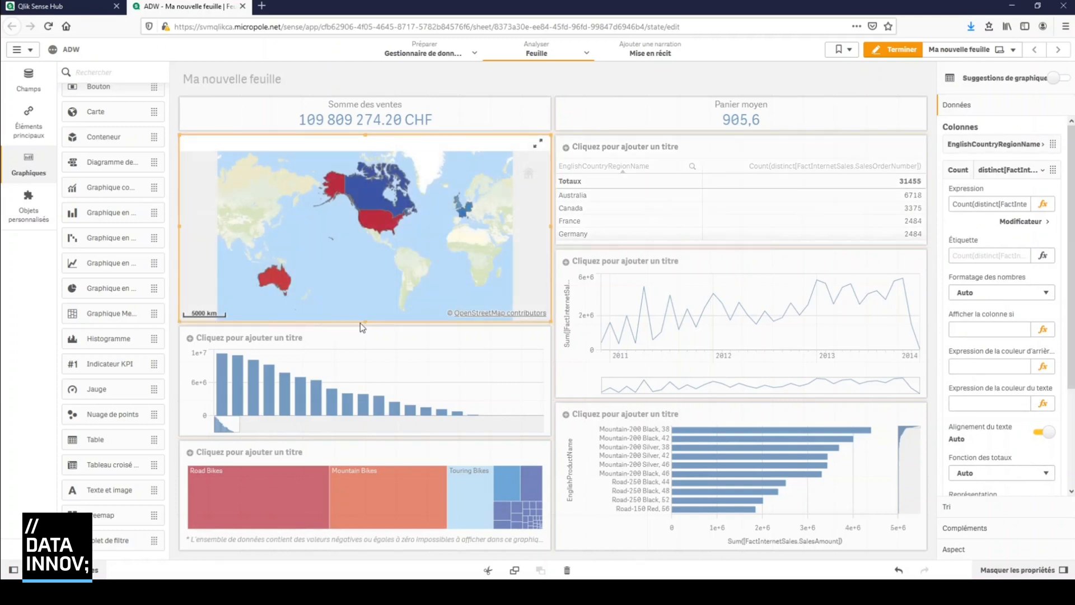
drag(364, 323, 384, 264)
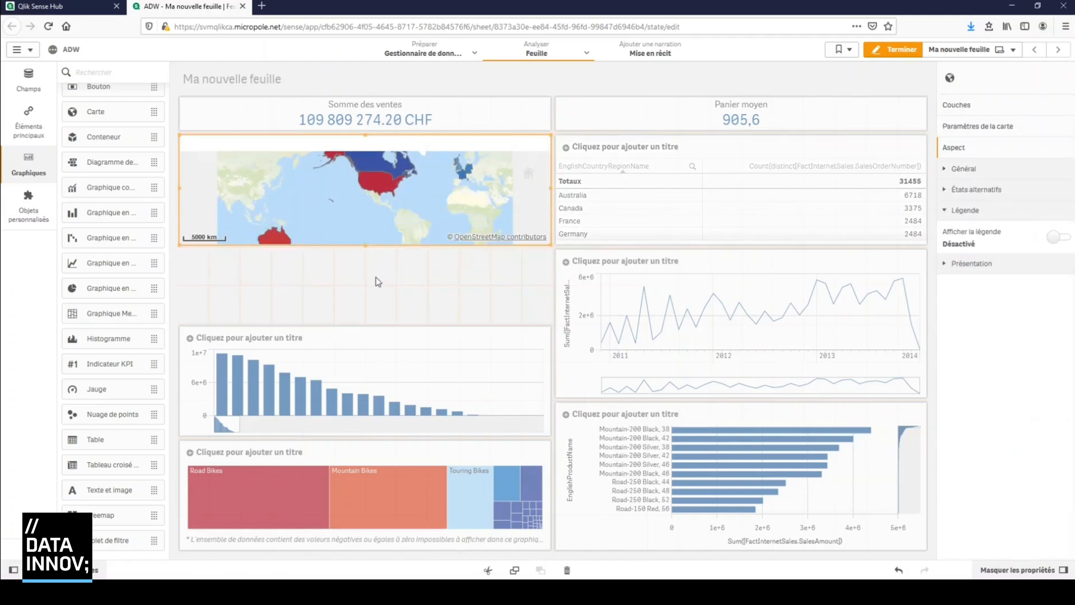
Resize the employee bar chart to sit under the map, level with the line chart, and extend the treemap up to it
click(368, 332)
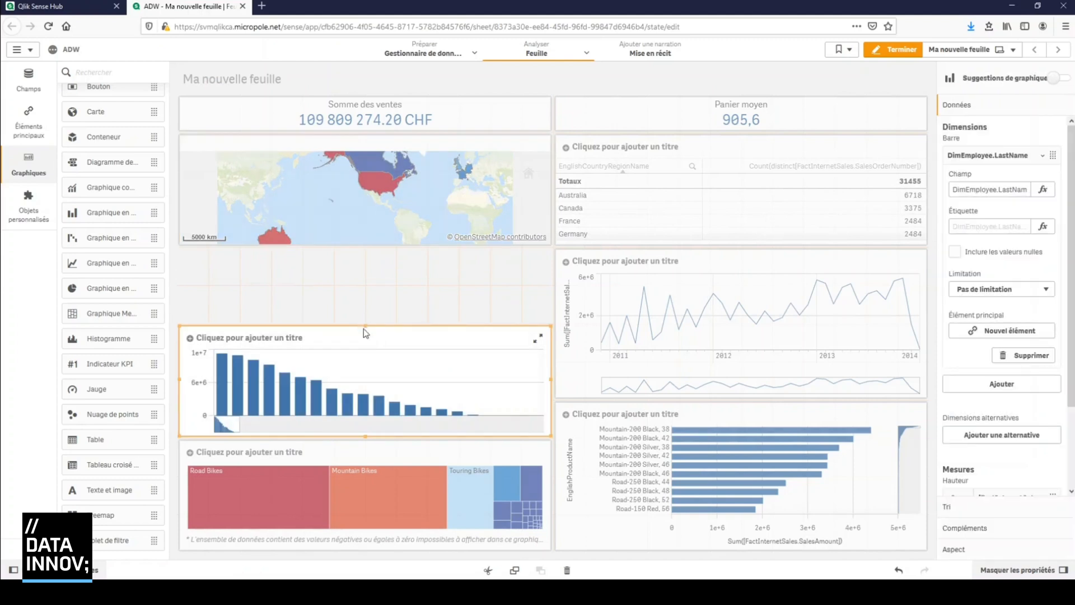
drag(365, 327, 384, 263)
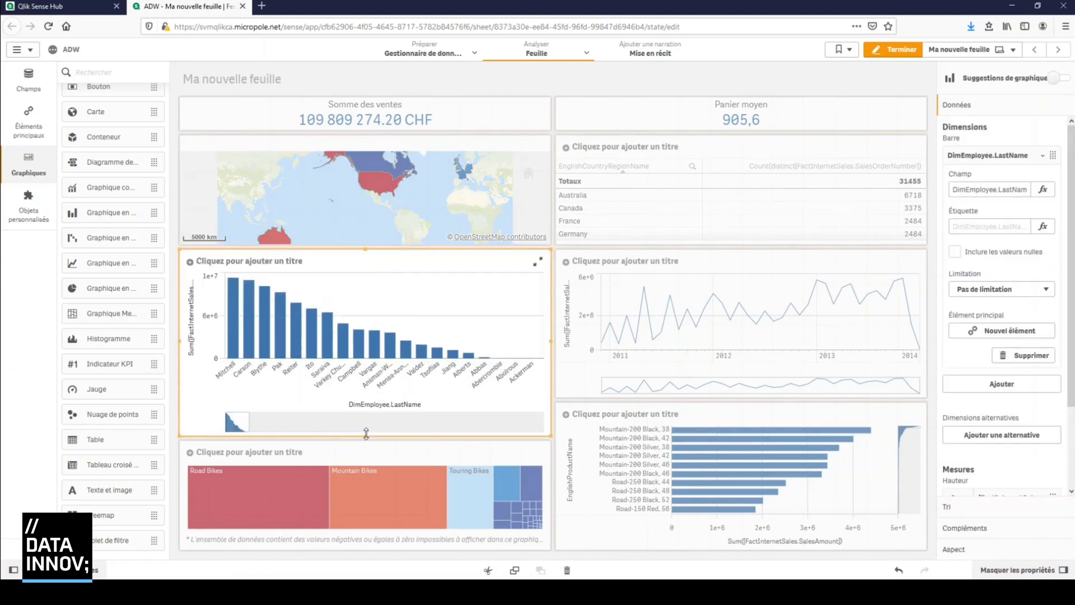
drag(366, 434, 370, 403)
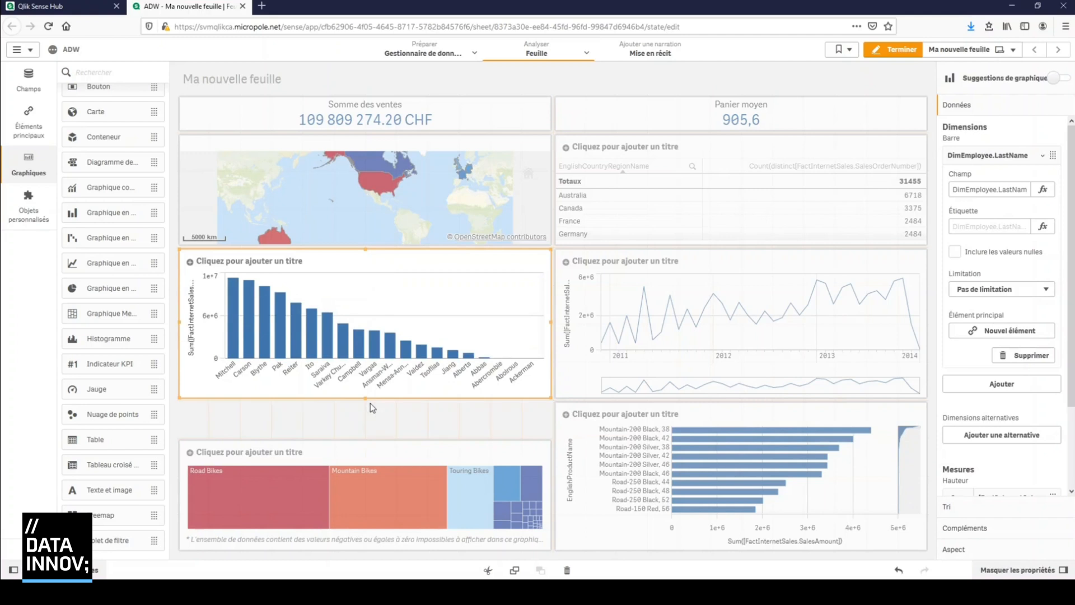
click(369, 444)
drag(367, 441, 376, 420)
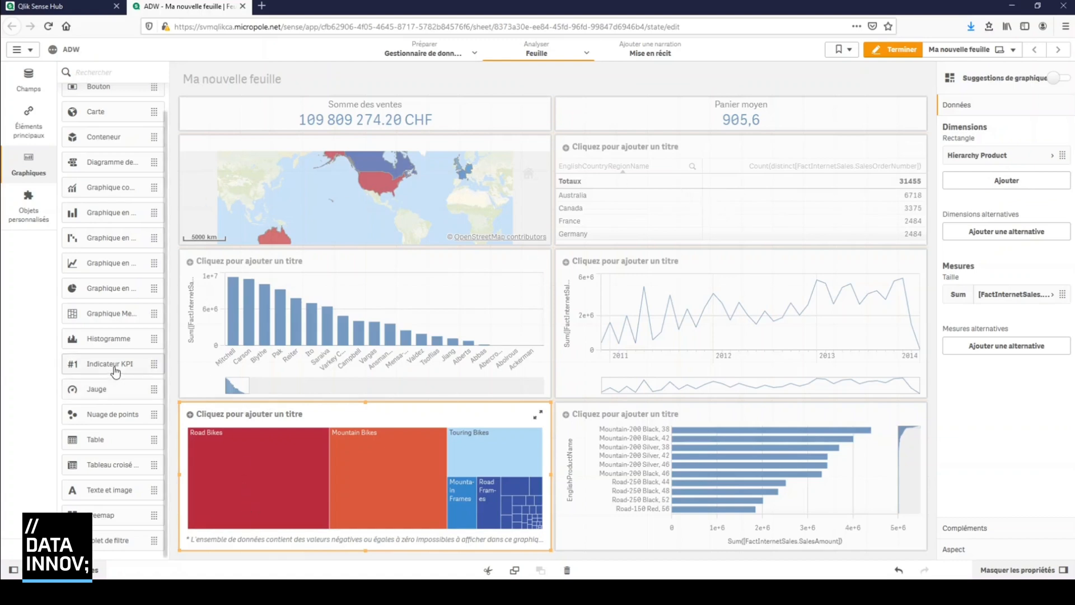
Add another KPI beside Panier moyen and resize the KPIs so that all three share the row in equal widths
drag(116, 371, 910, 113)
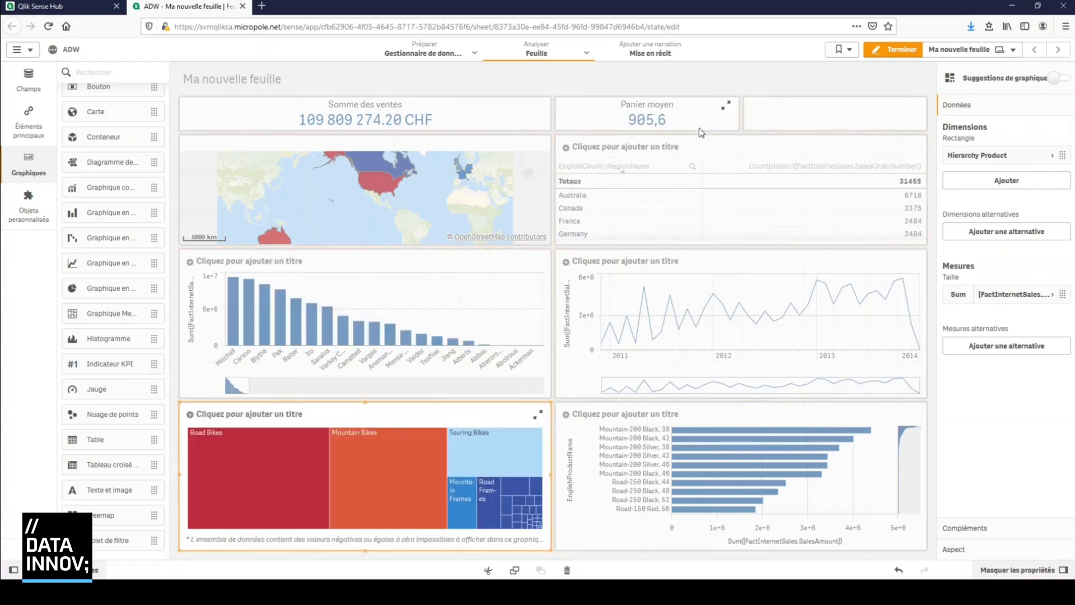
click(547, 123)
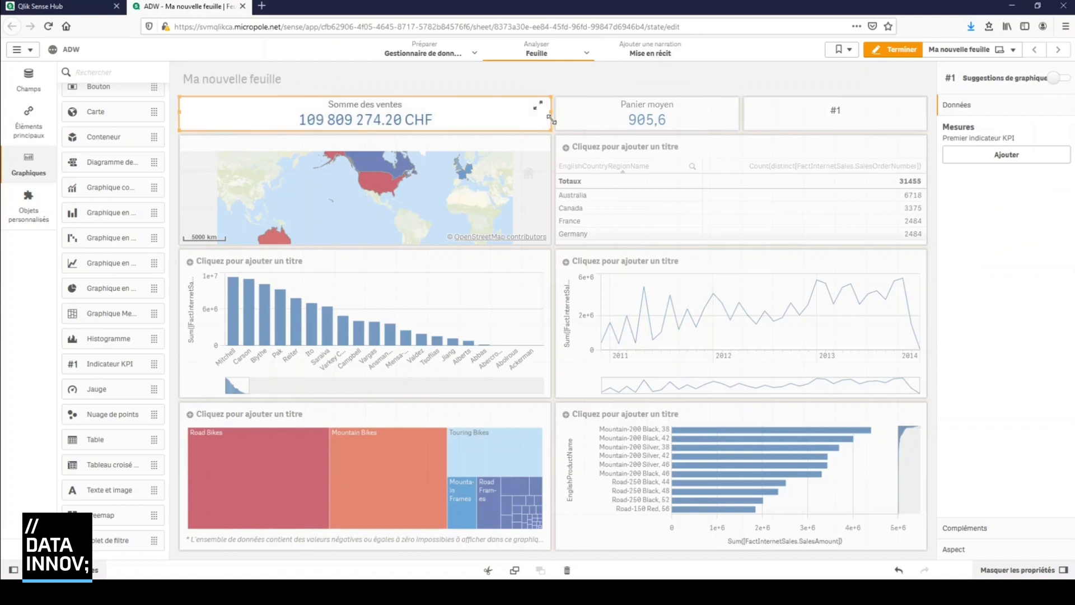
drag(551, 112, 438, 125)
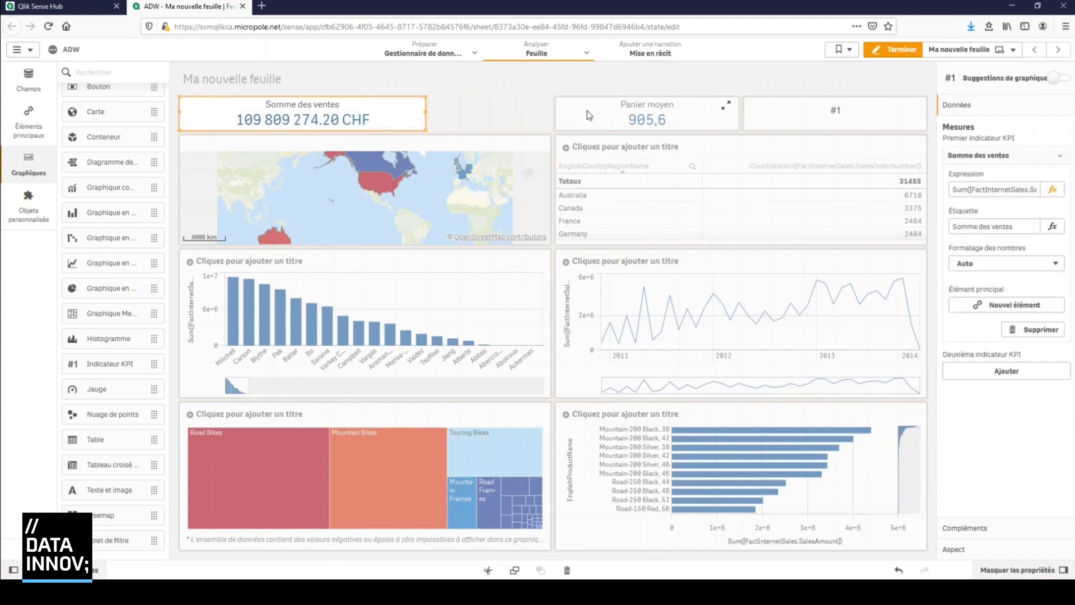
click(551, 119)
drag(554, 117, 430, 115)
drag(740, 112, 681, 113)
click(743, 115)
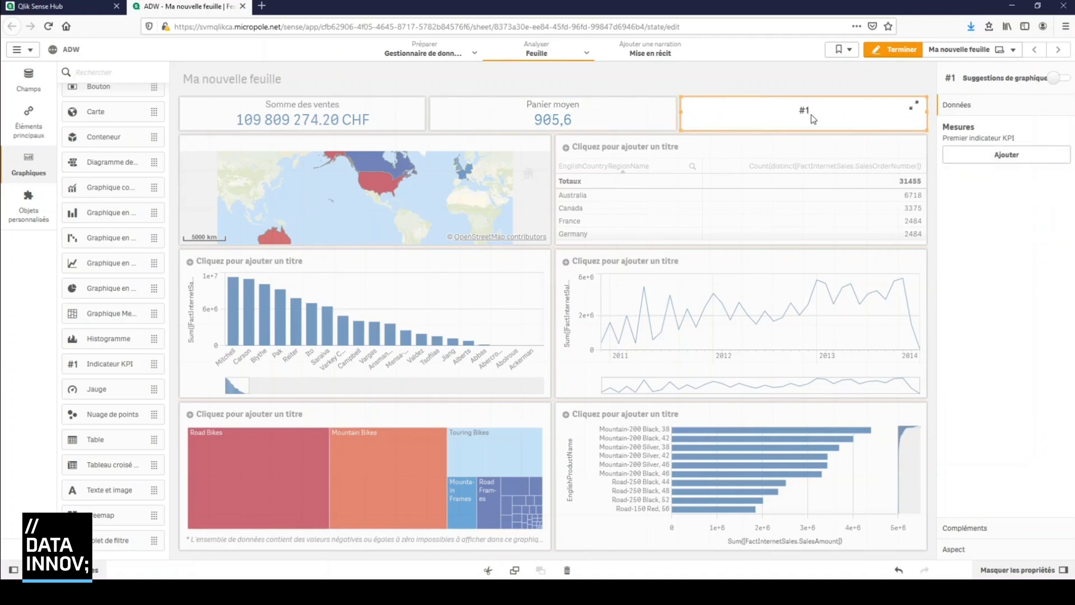
Add the sum of FactInternetSales.SalesAmount as the new KPI's measure, searching for "salesa"
click(990, 158)
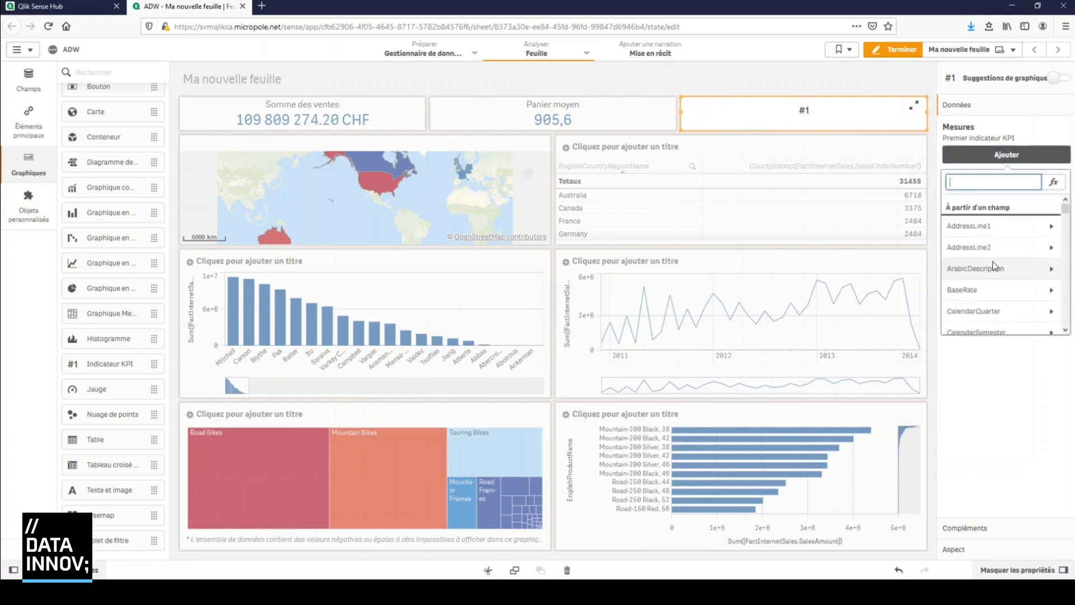
text(salesam)
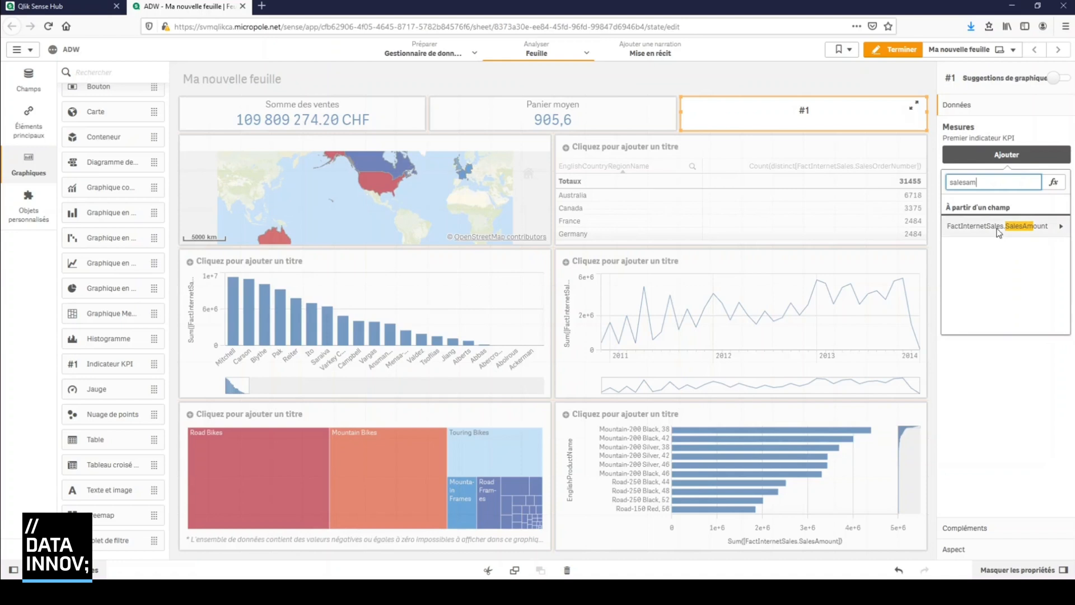
click(998, 225)
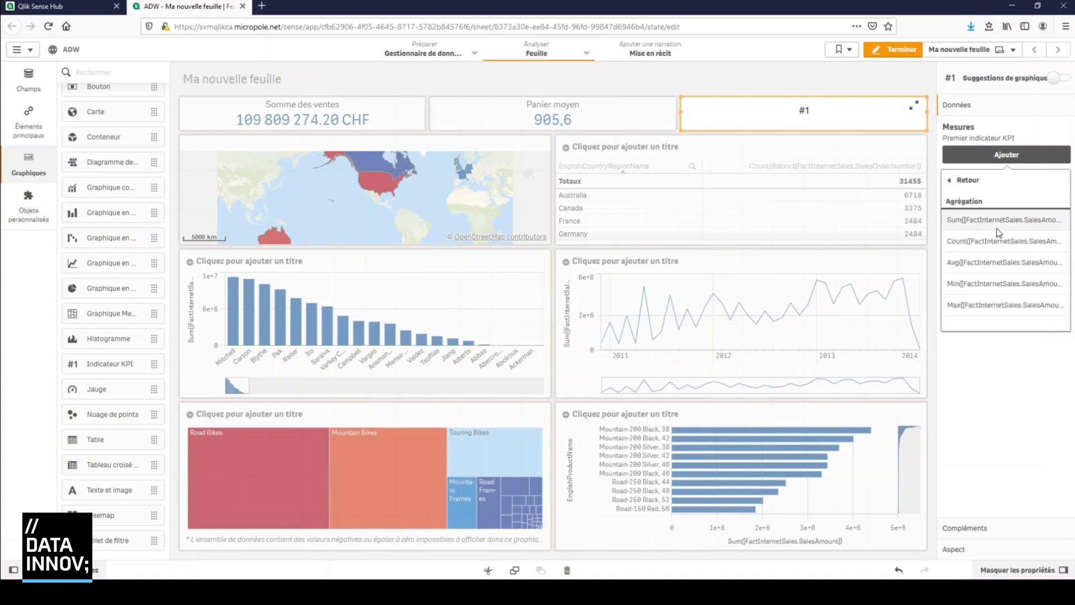
click(998, 227)
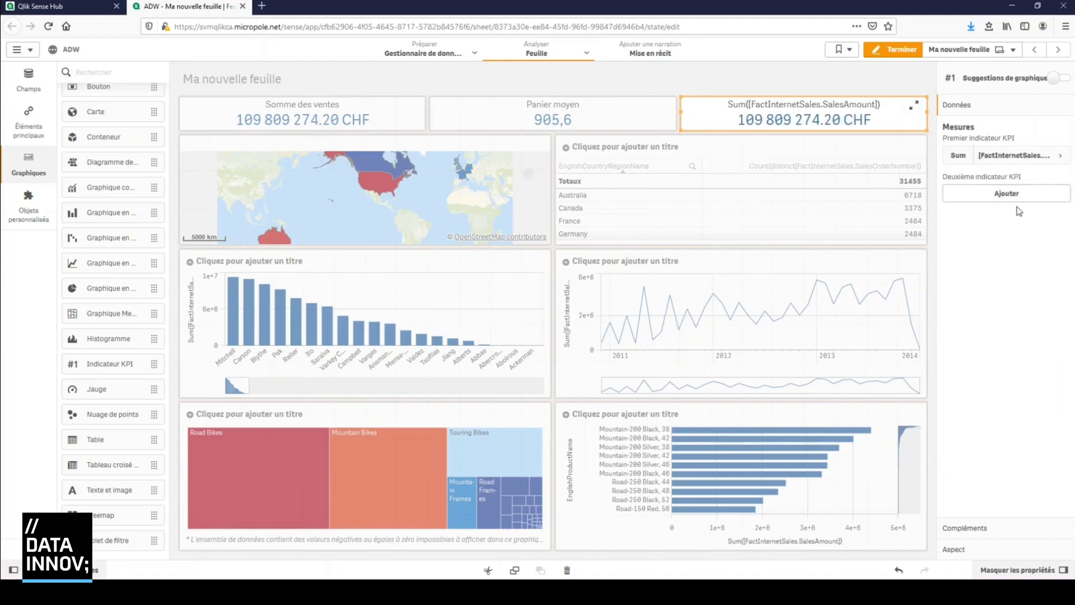
Open the third KPI's sales amount expression in the expression editor and examine the function categories, set expressions and variables on offer
click(1057, 156)
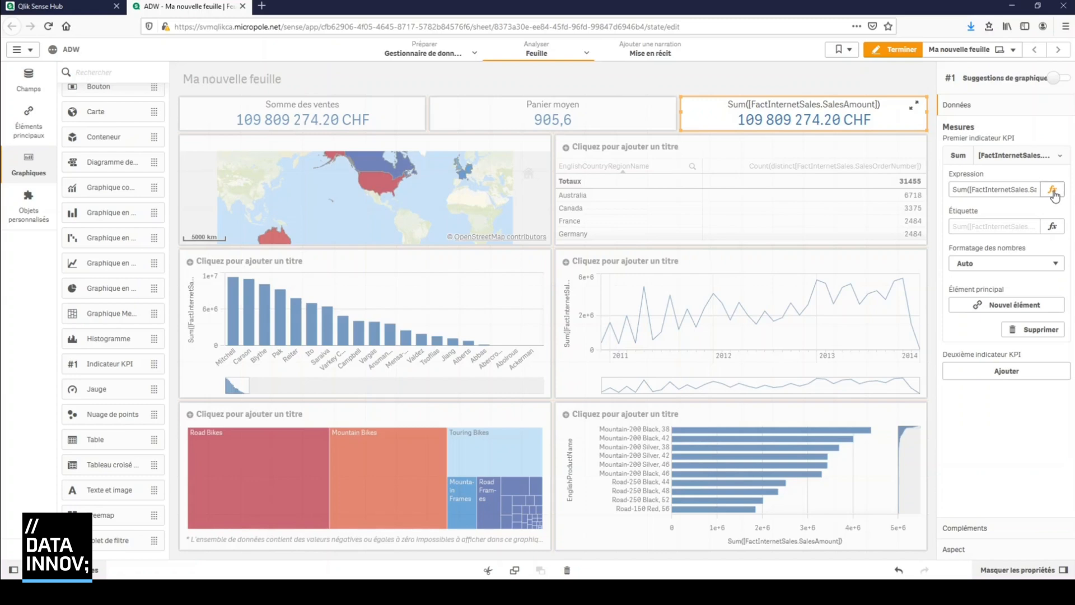
click(1053, 192)
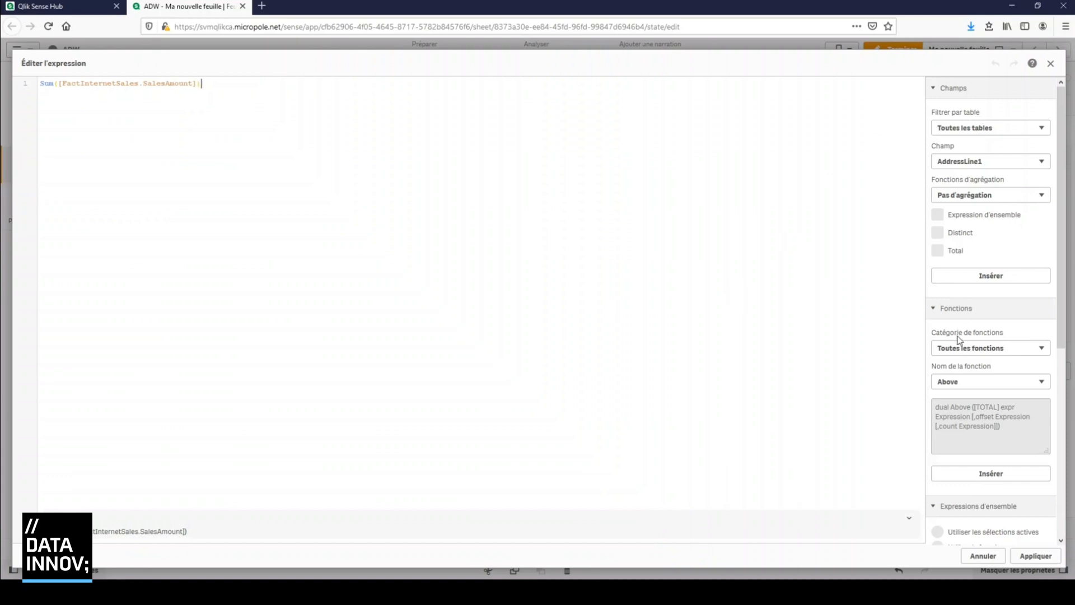
click(1017, 353)
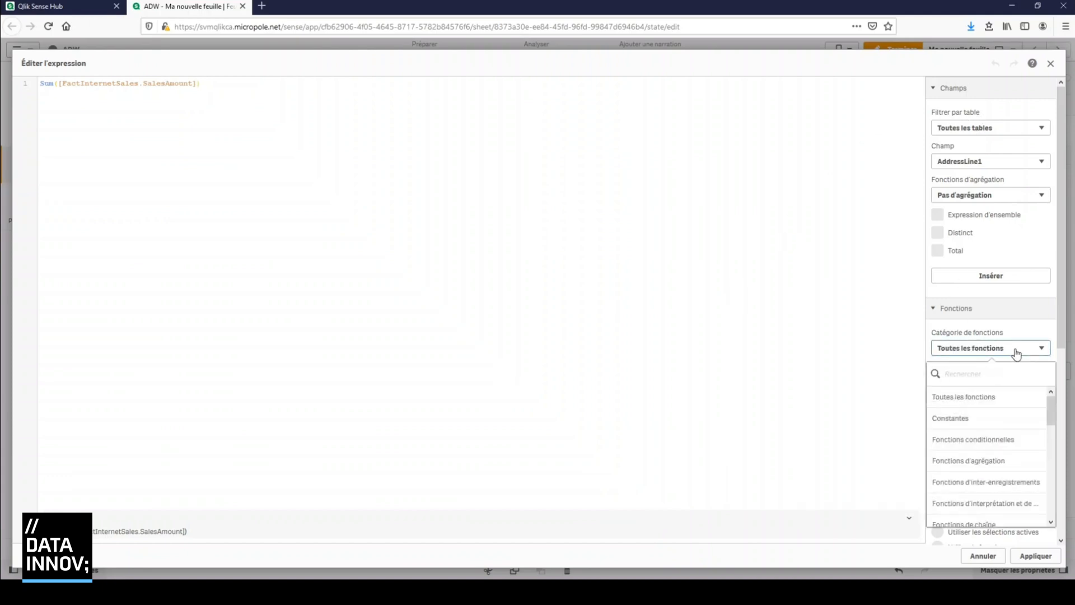
drag(1051, 407, 832, 414)
click(833, 415)
scroll(975, 364, down, 3)
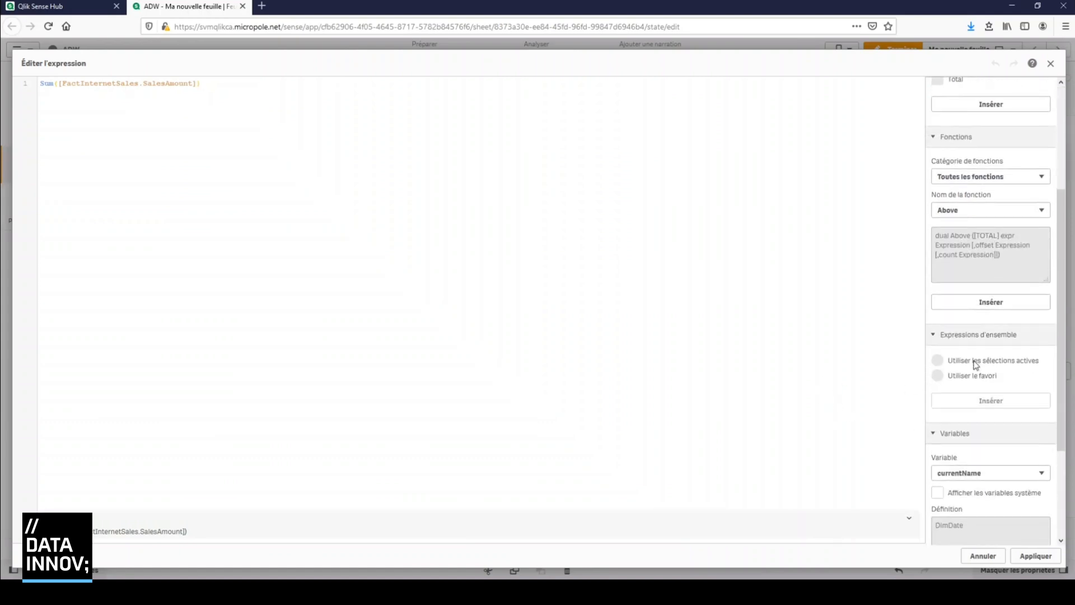
scroll(974, 367, down, 3)
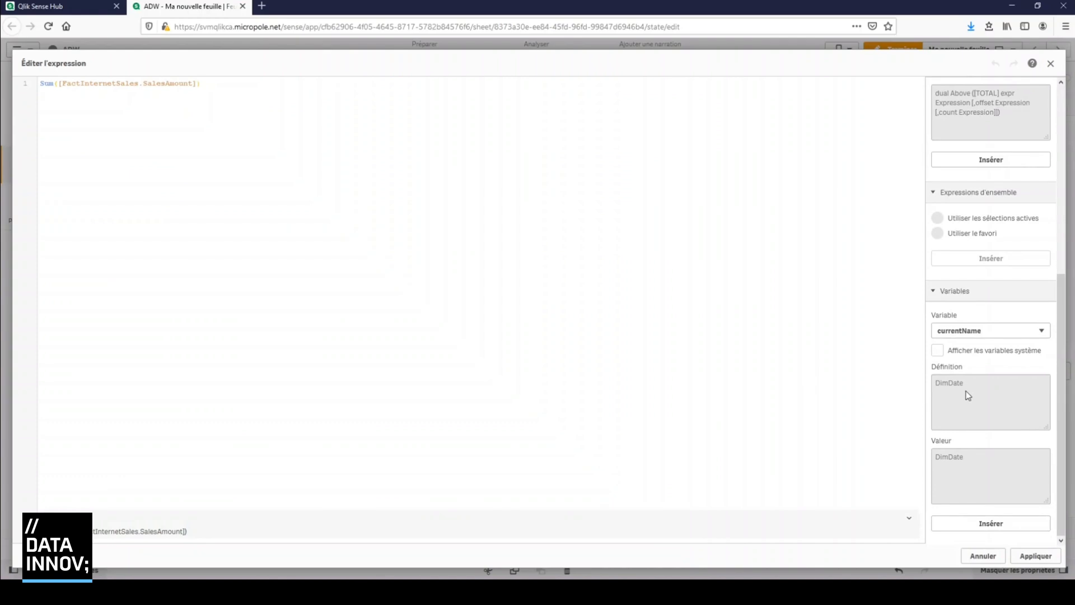
scroll(969, 395, up, 6)
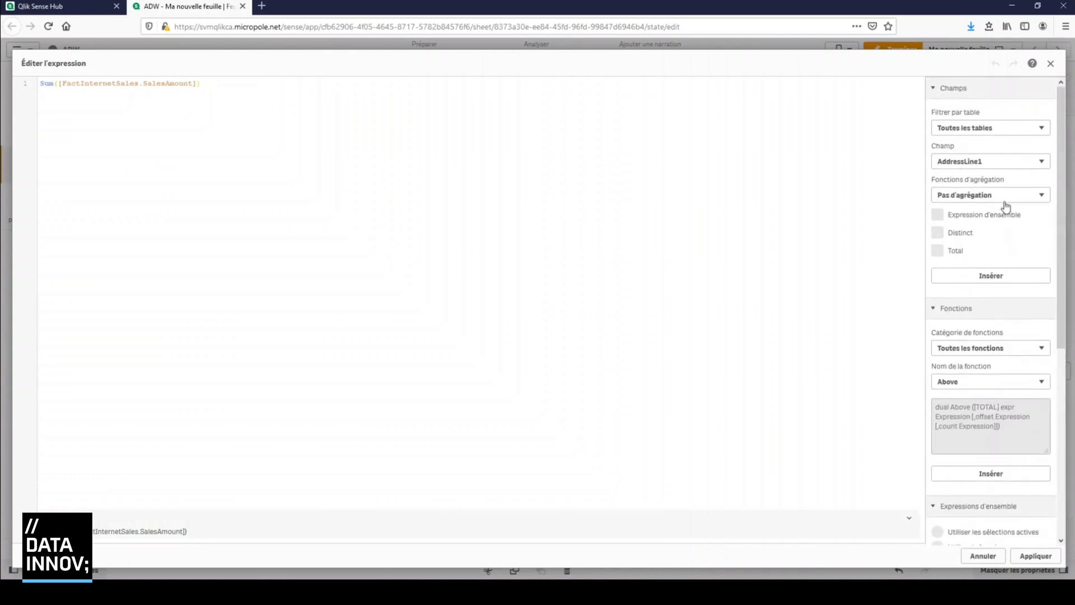
Examine the available aggregation functions, collapse the functions and set expressions sections, and close the expression editor without applying anything
click(1019, 197)
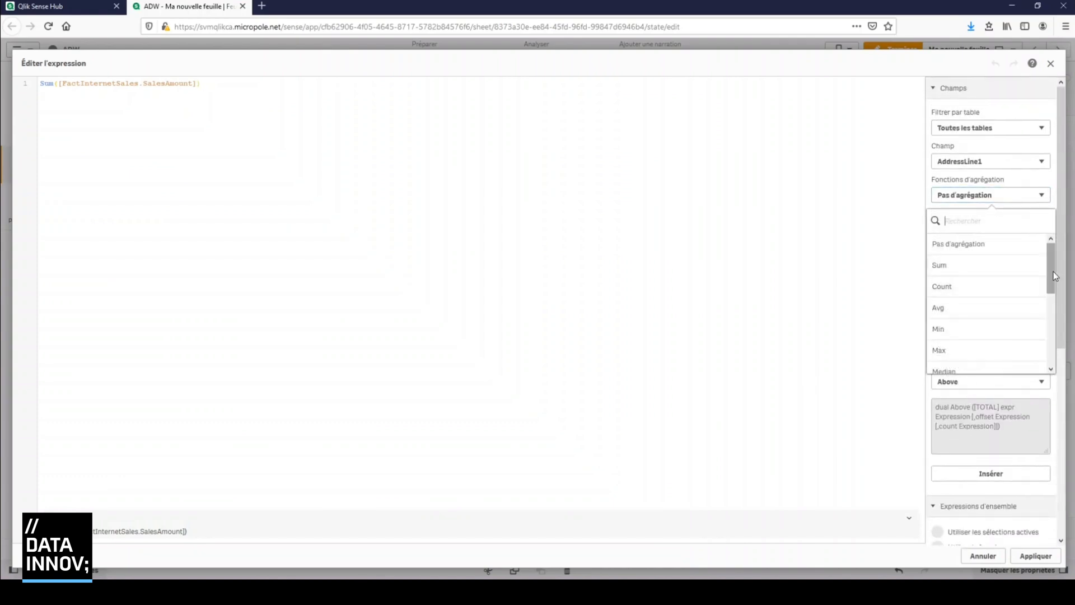
drag(1054, 276, 1054, 346)
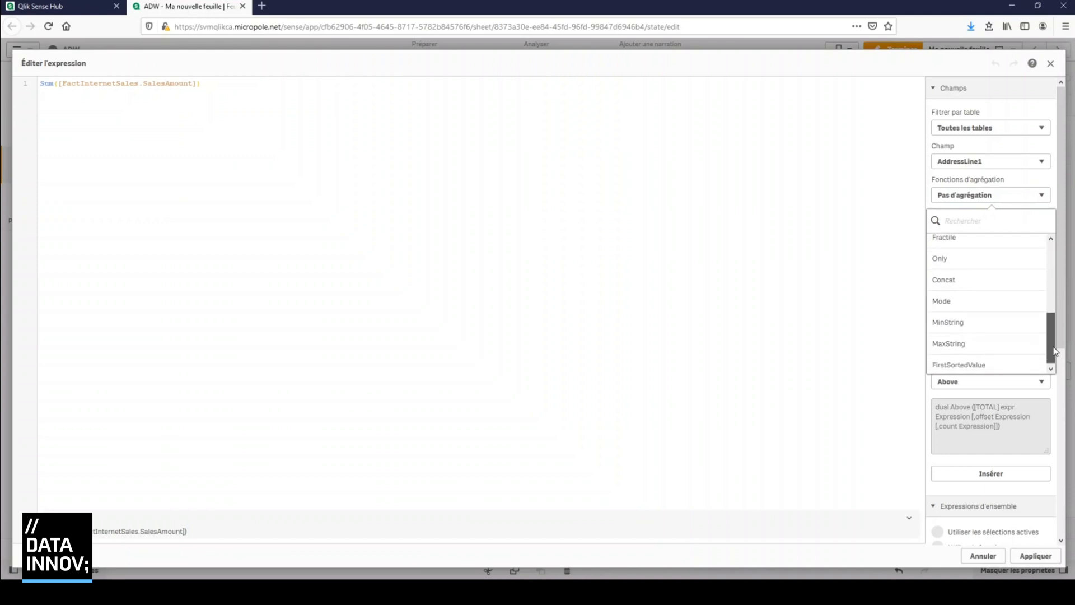
click(830, 331)
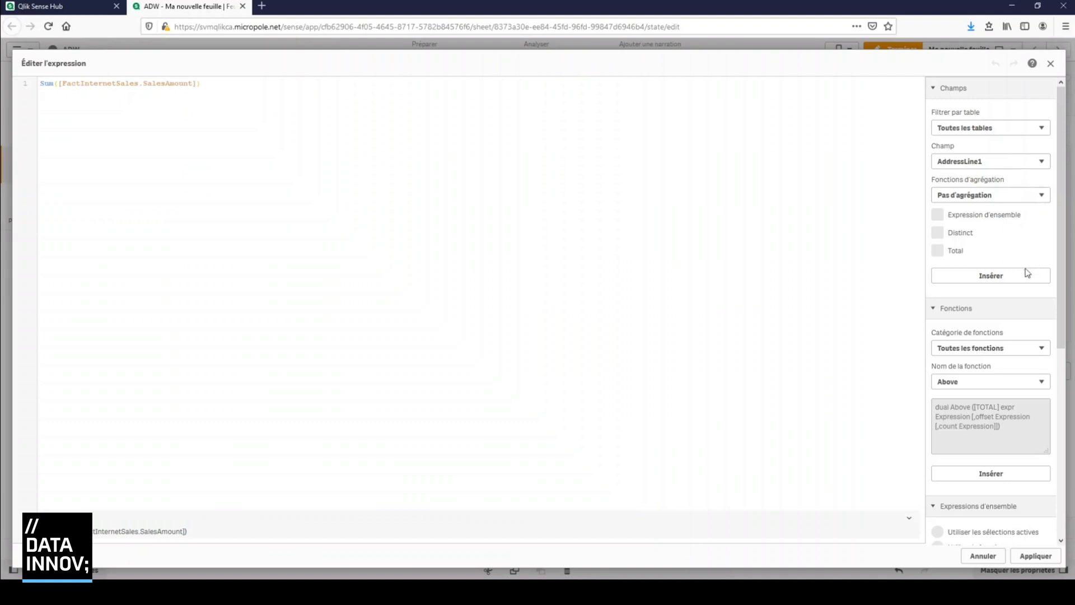
click(943, 311)
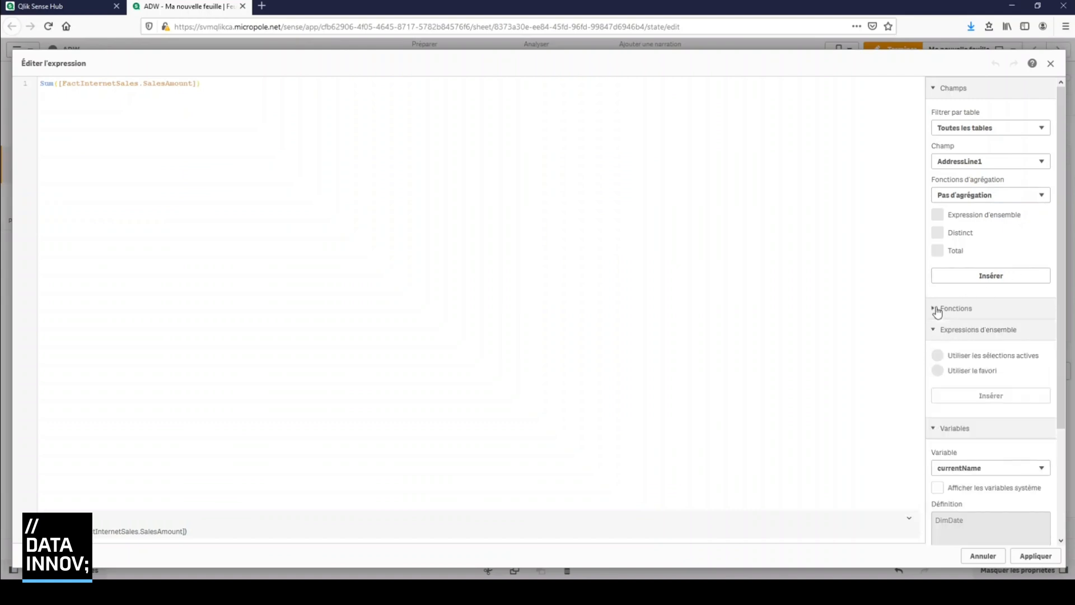
click(934, 334)
click(934, 352)
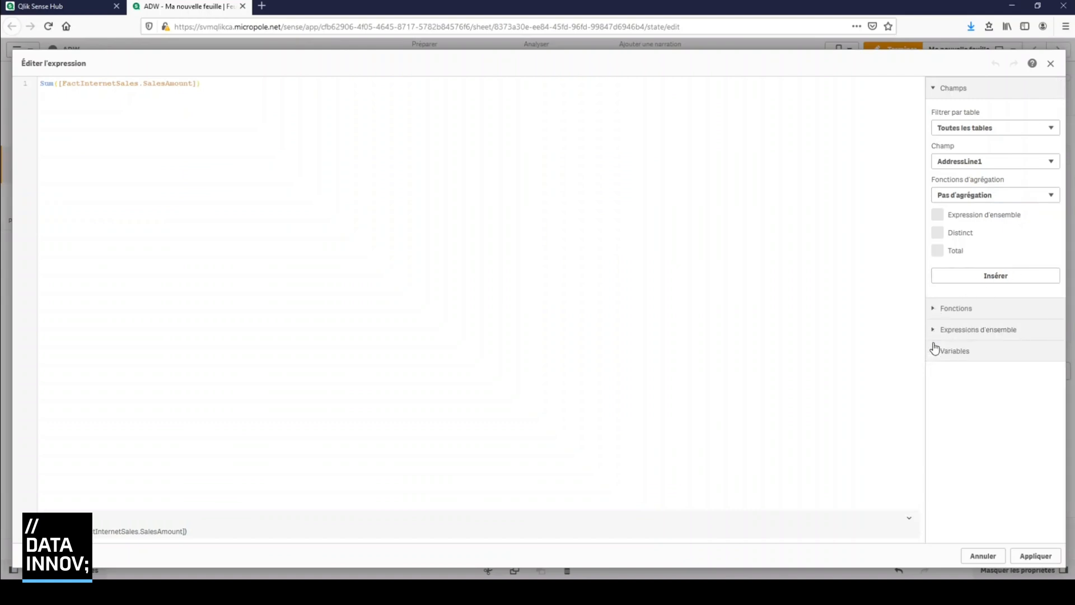
click(934, 353)
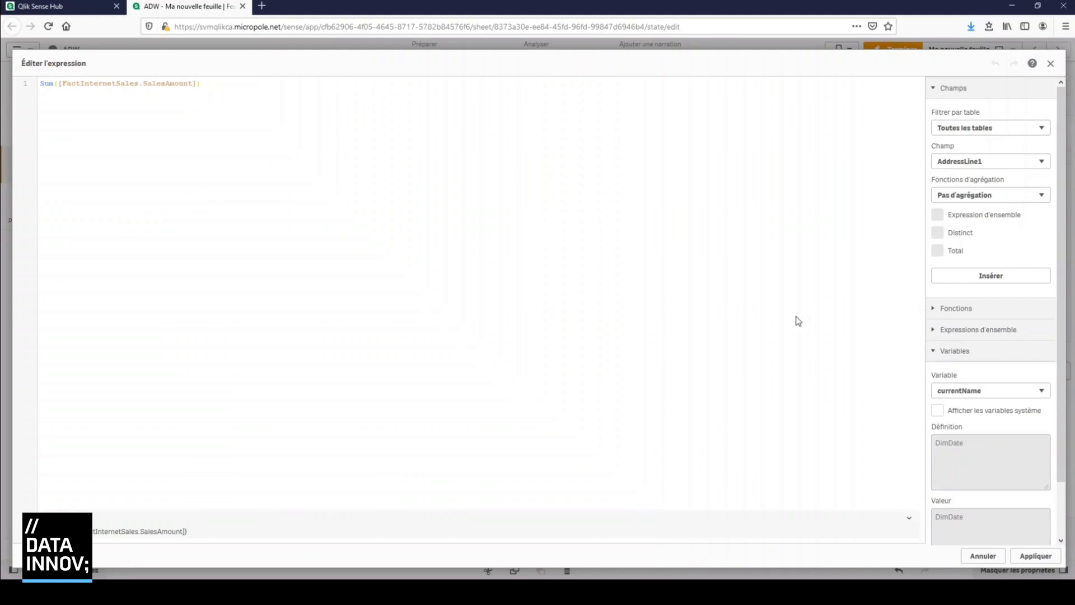
click(1050, 64)
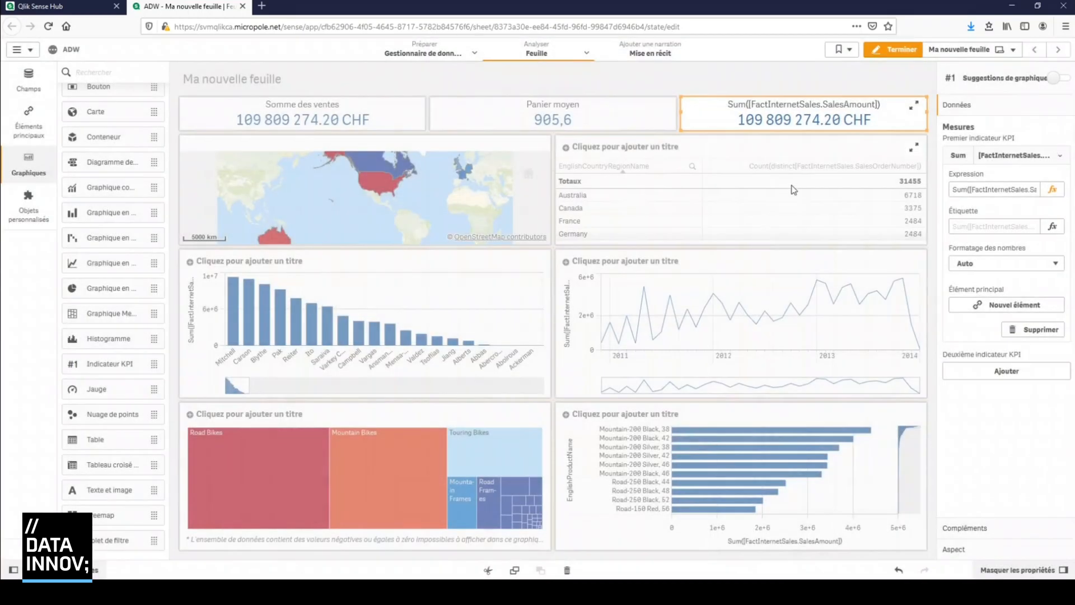
Remove the third KPI and resize the Panier moyen KPI to match the width of the orders table below it
right_click(896, 123)
click(928, 151)
click(672, 119)
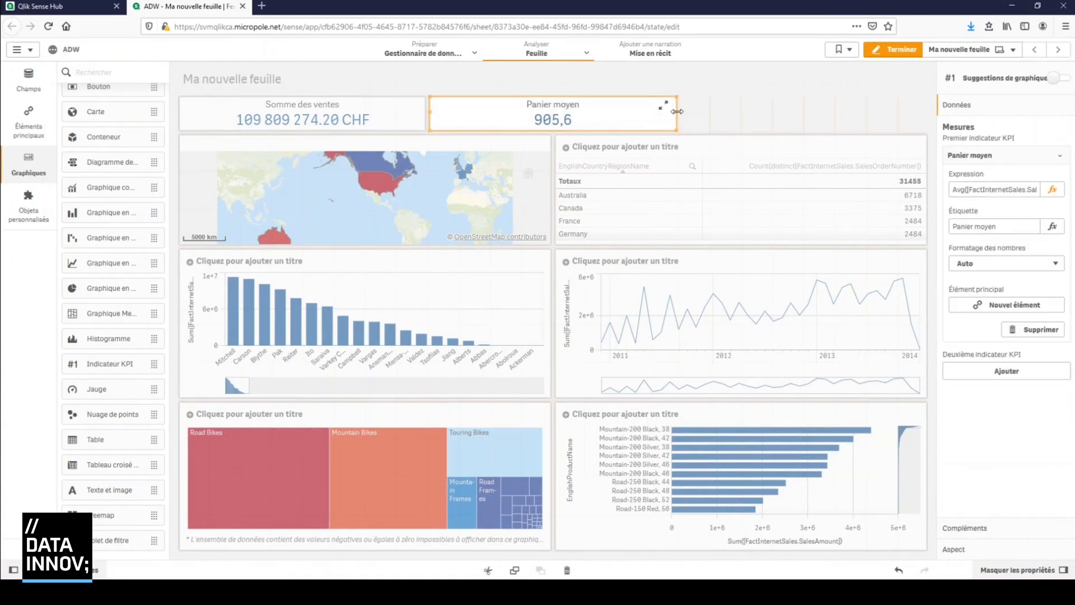
drag(676, 119, 933, 118)
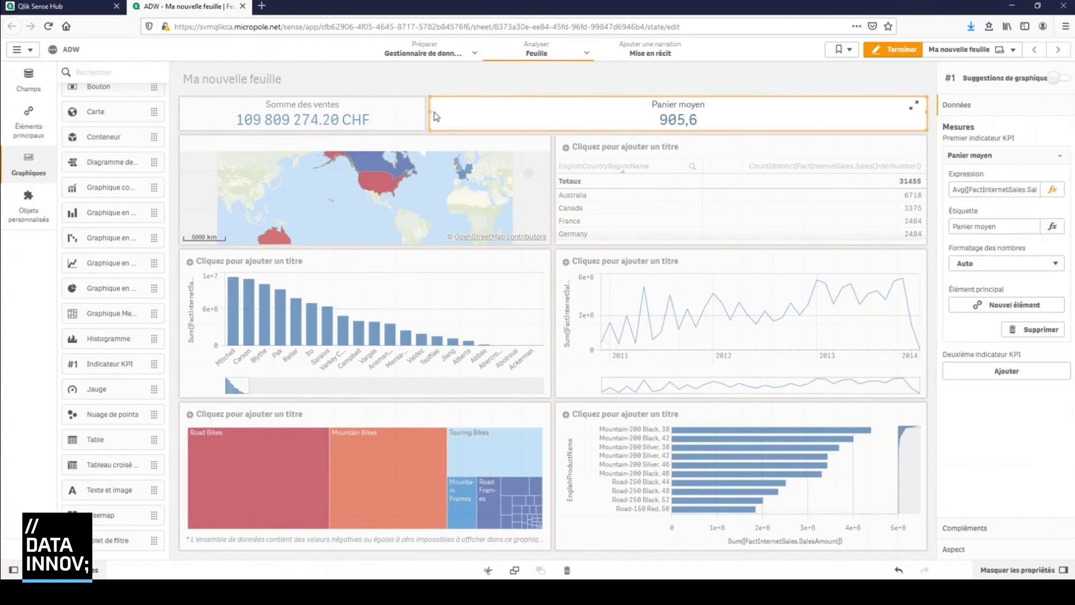
drag(534, 116, 661, 116)
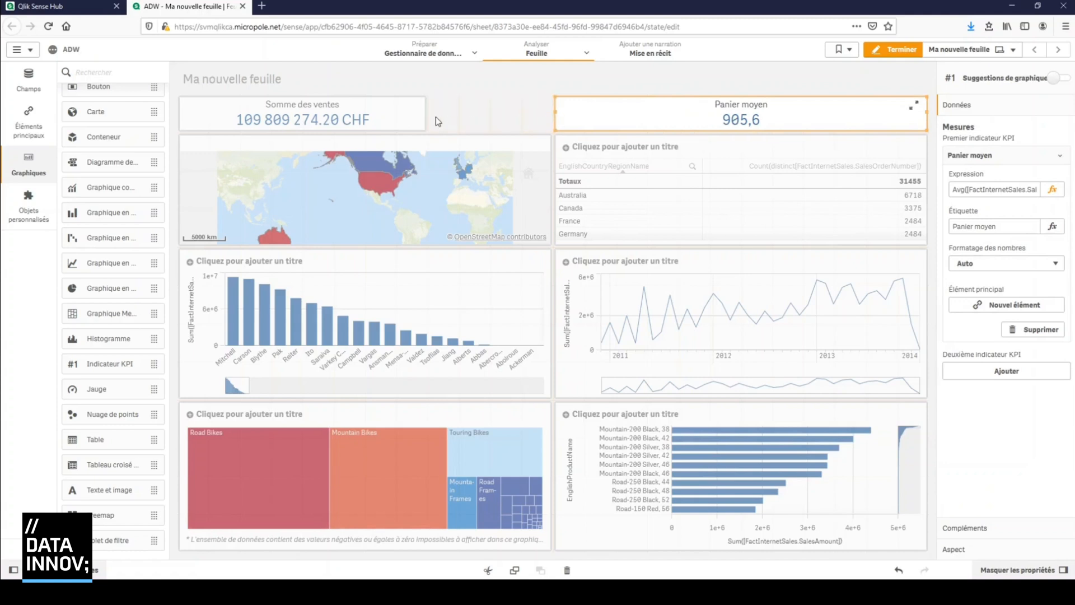
Widen the Somme des ventes KPI to match the map below it and finish editing the sheet
click(421, 115)
drag(427, 115, 555, 119)
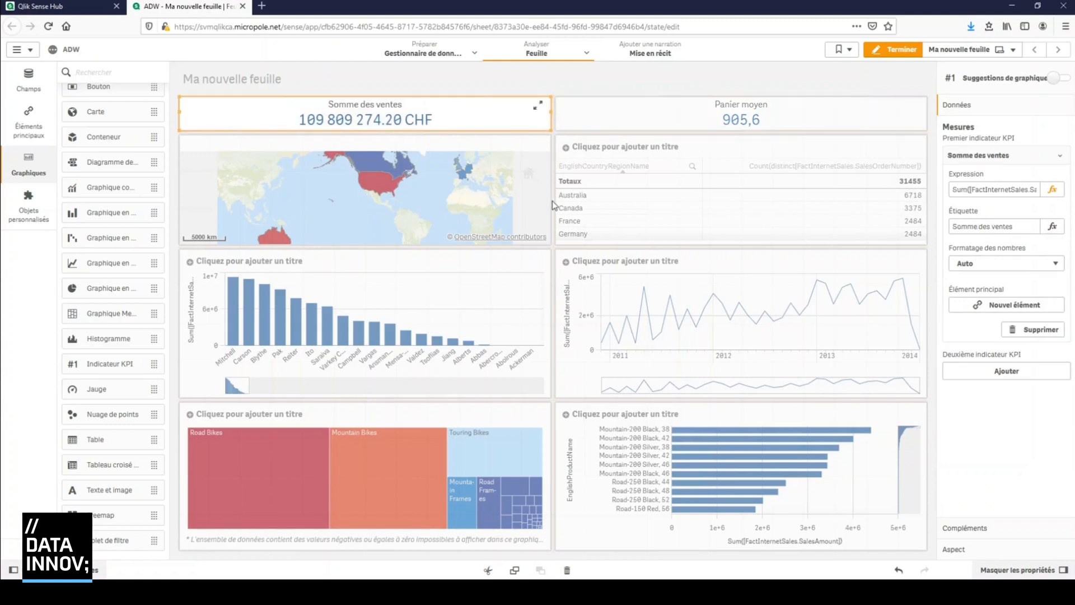
click(910, 51)
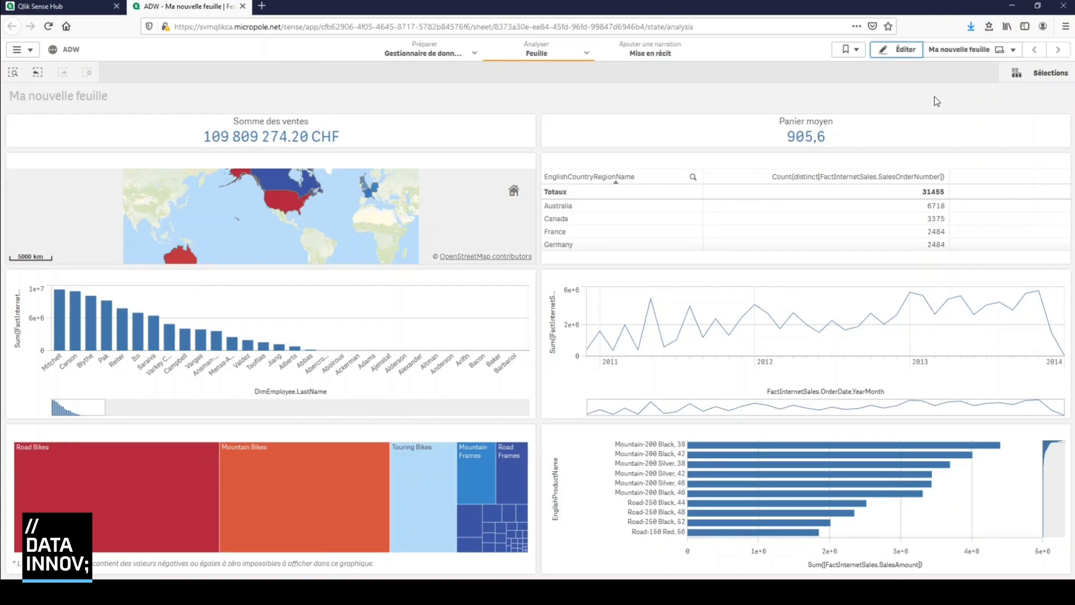
mouse_move(690, 115)
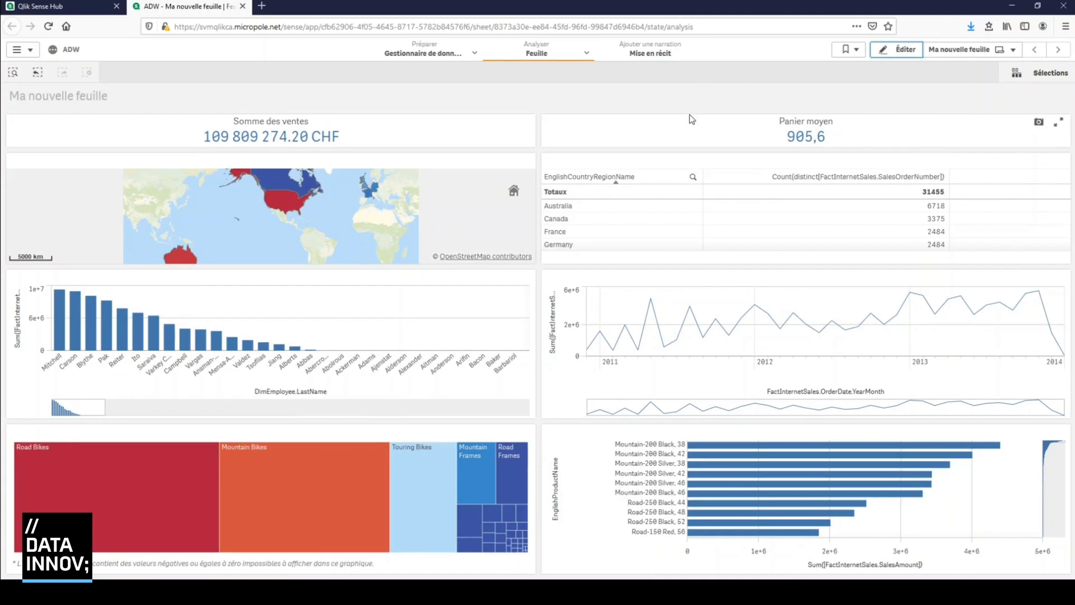